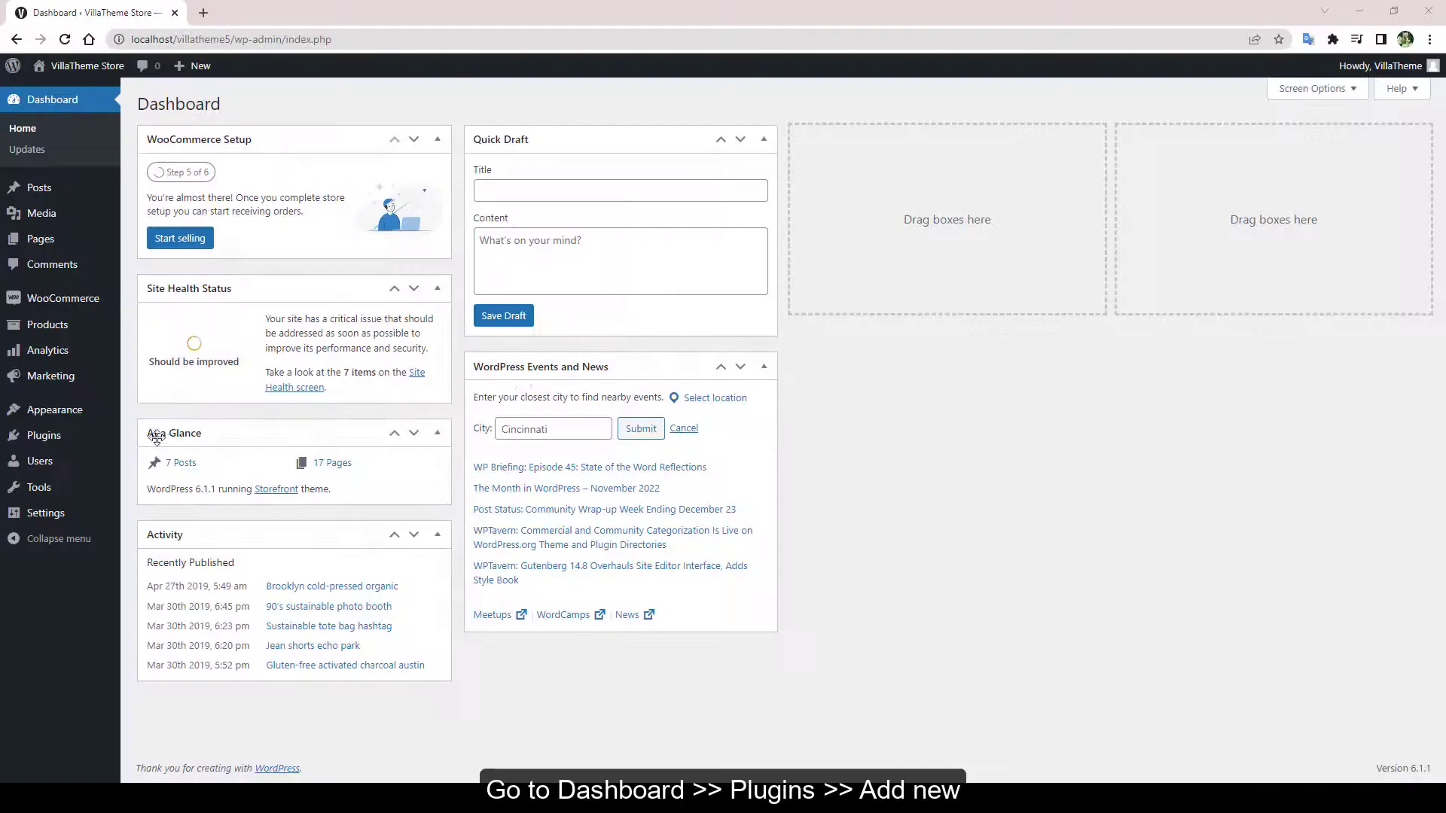
Step: Upload the Email Template Customizer plugin zip from the computer, install it and activate it
click(156, 466)
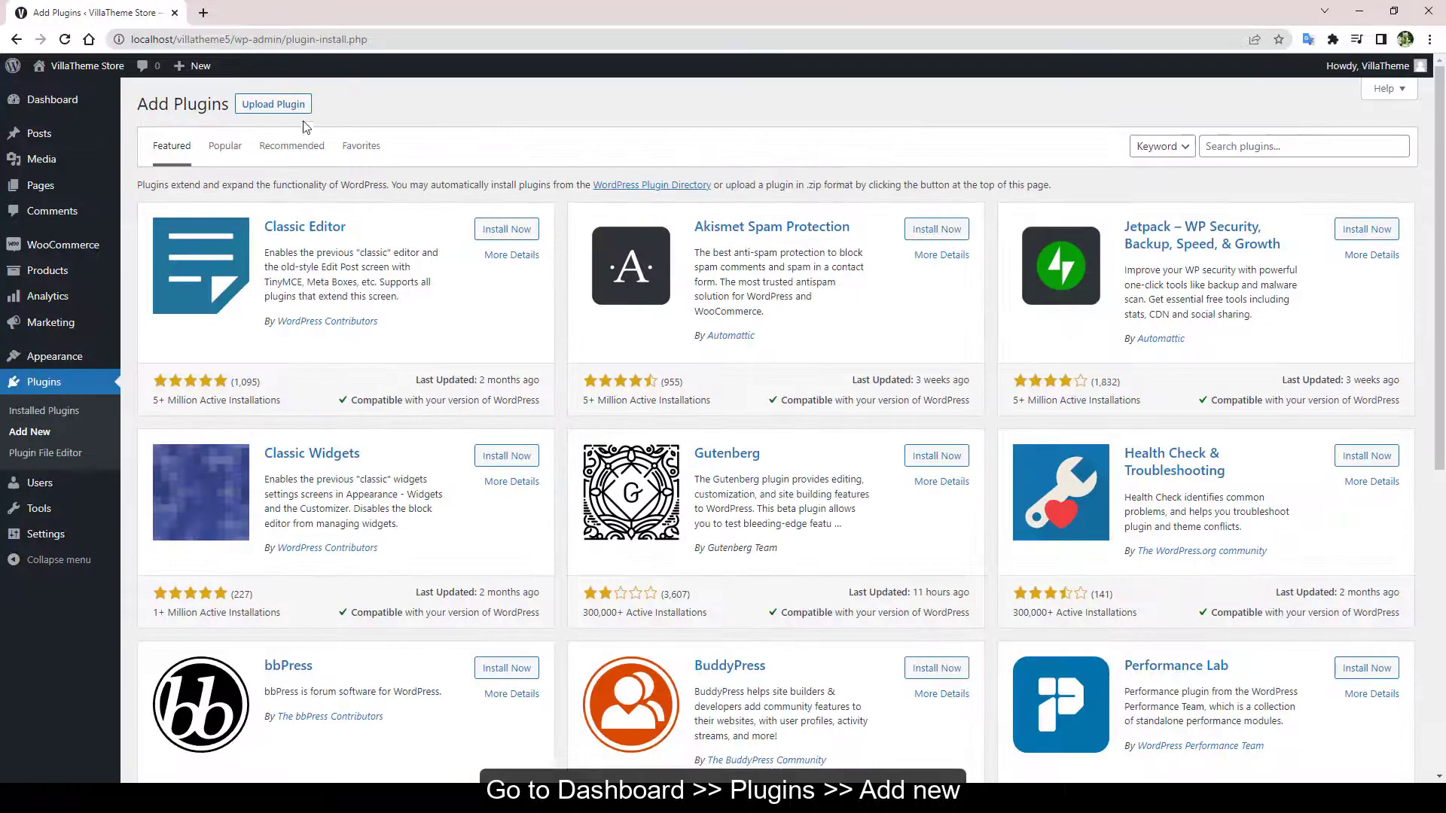
click(278, 105)
click(687, 248)
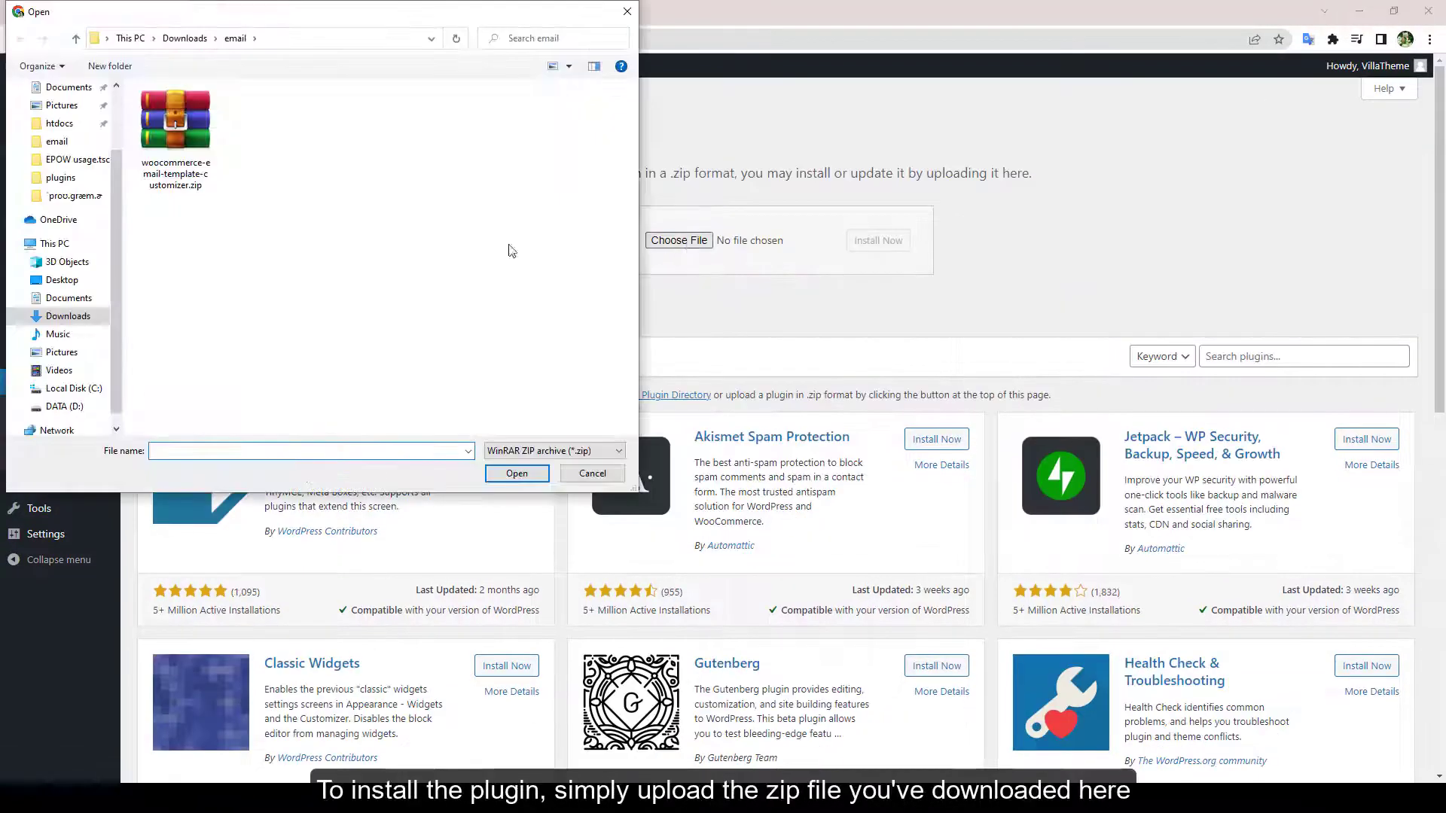
click(177, 129)
click(518, 472)
click(899, 250)
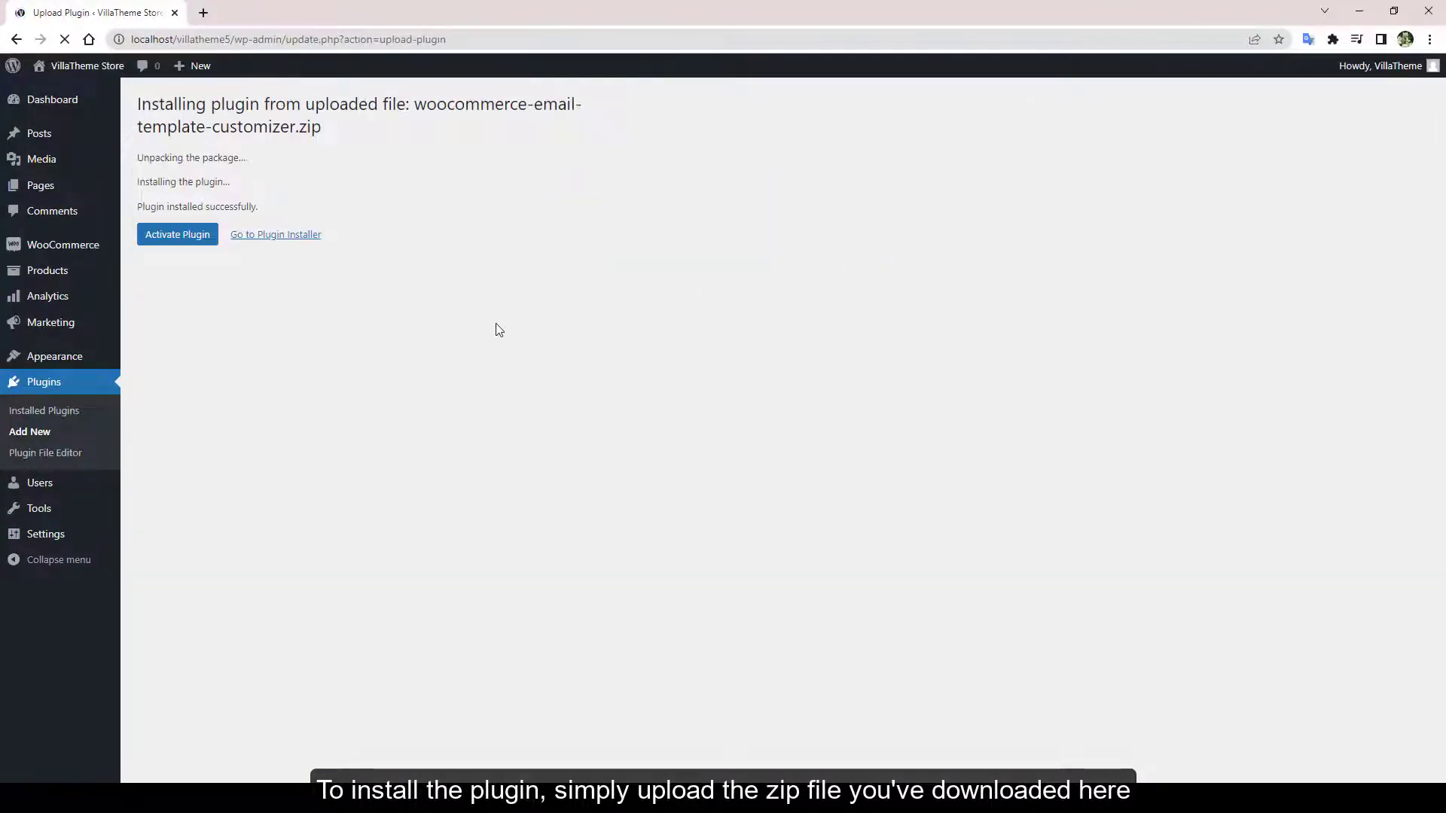
click(194, 243)
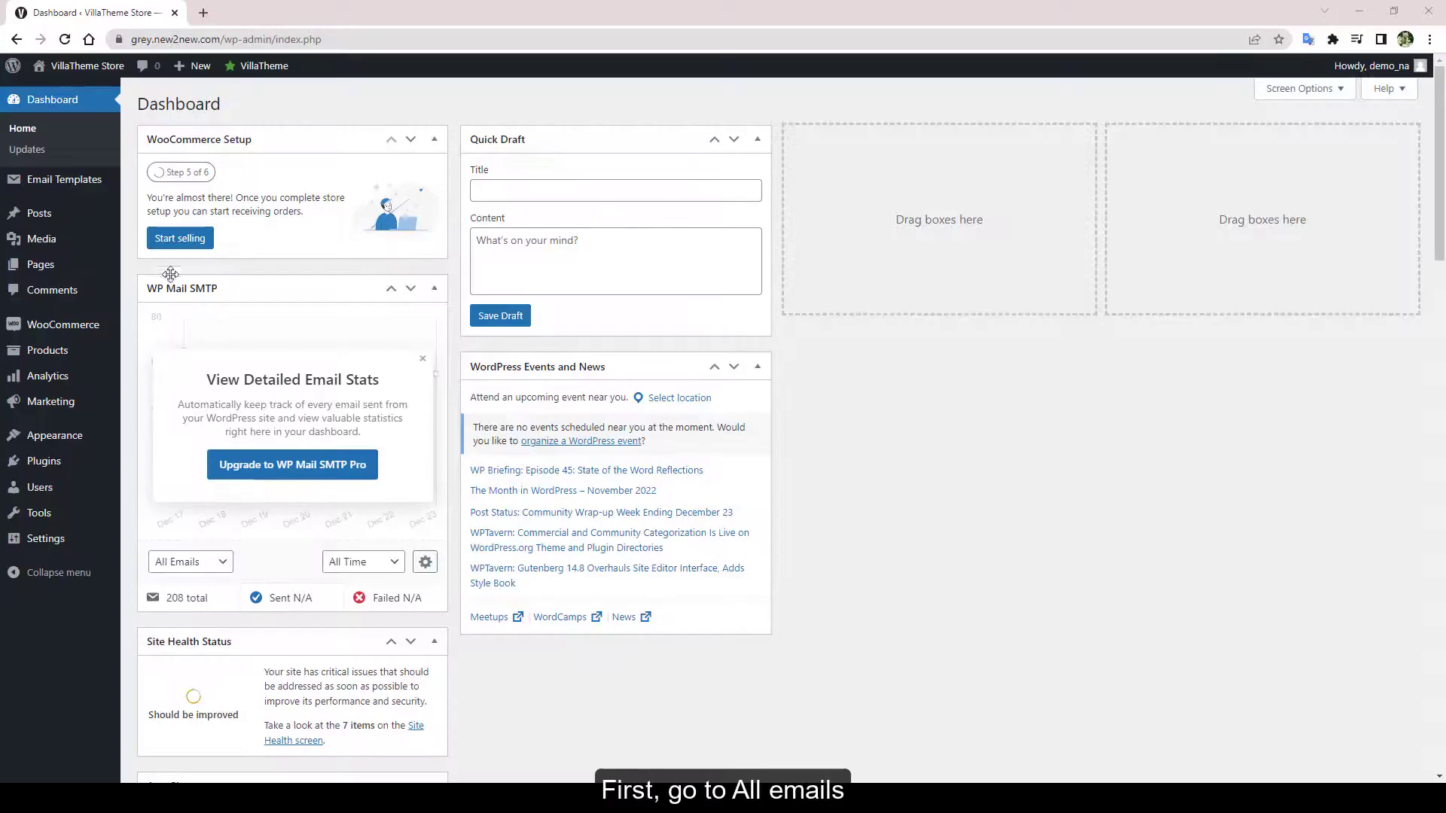
Step: Go to Email Templates > All Emails and start a new template with Add New
mouse_move(94, 185)
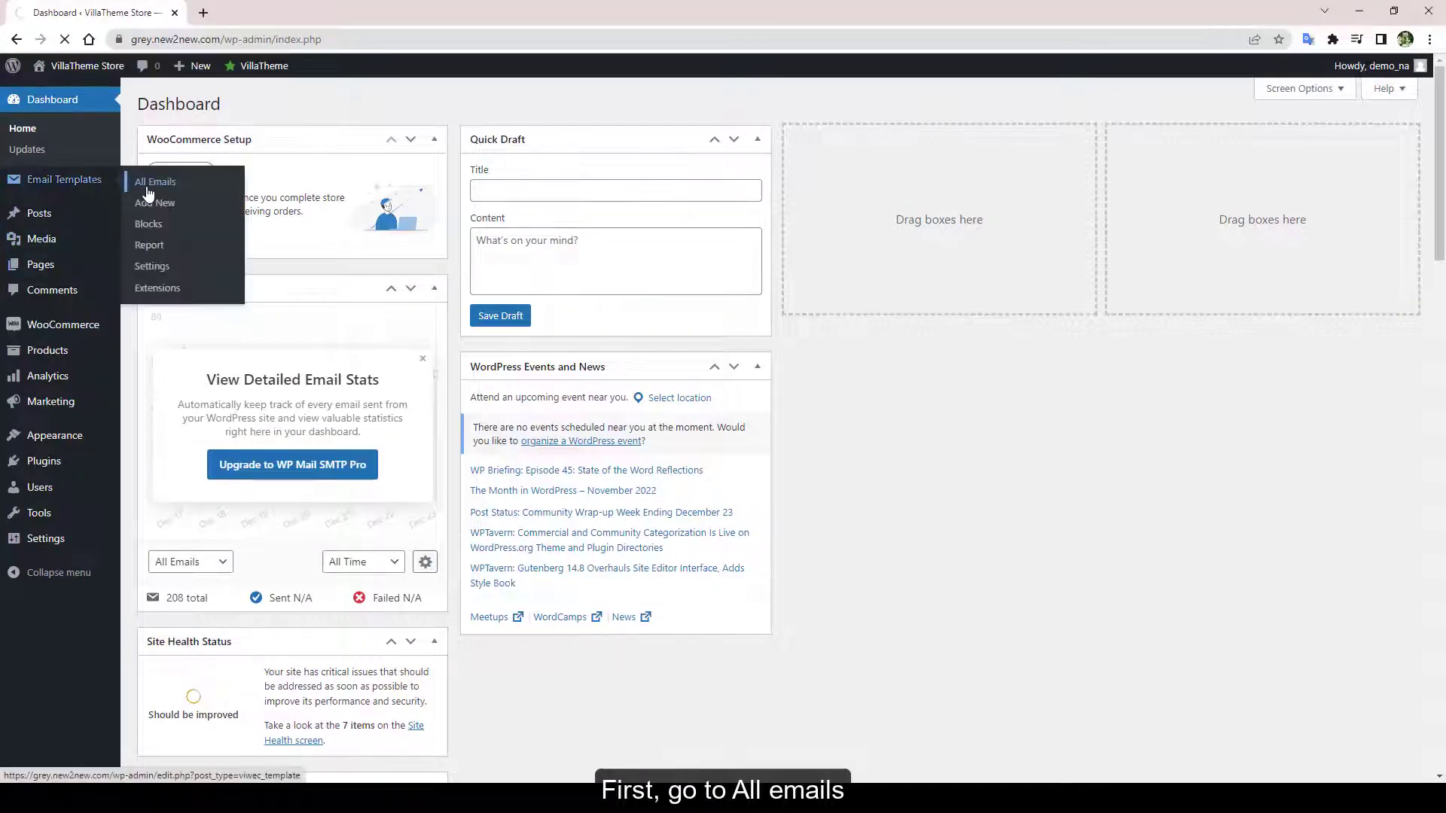
click(148, 189)
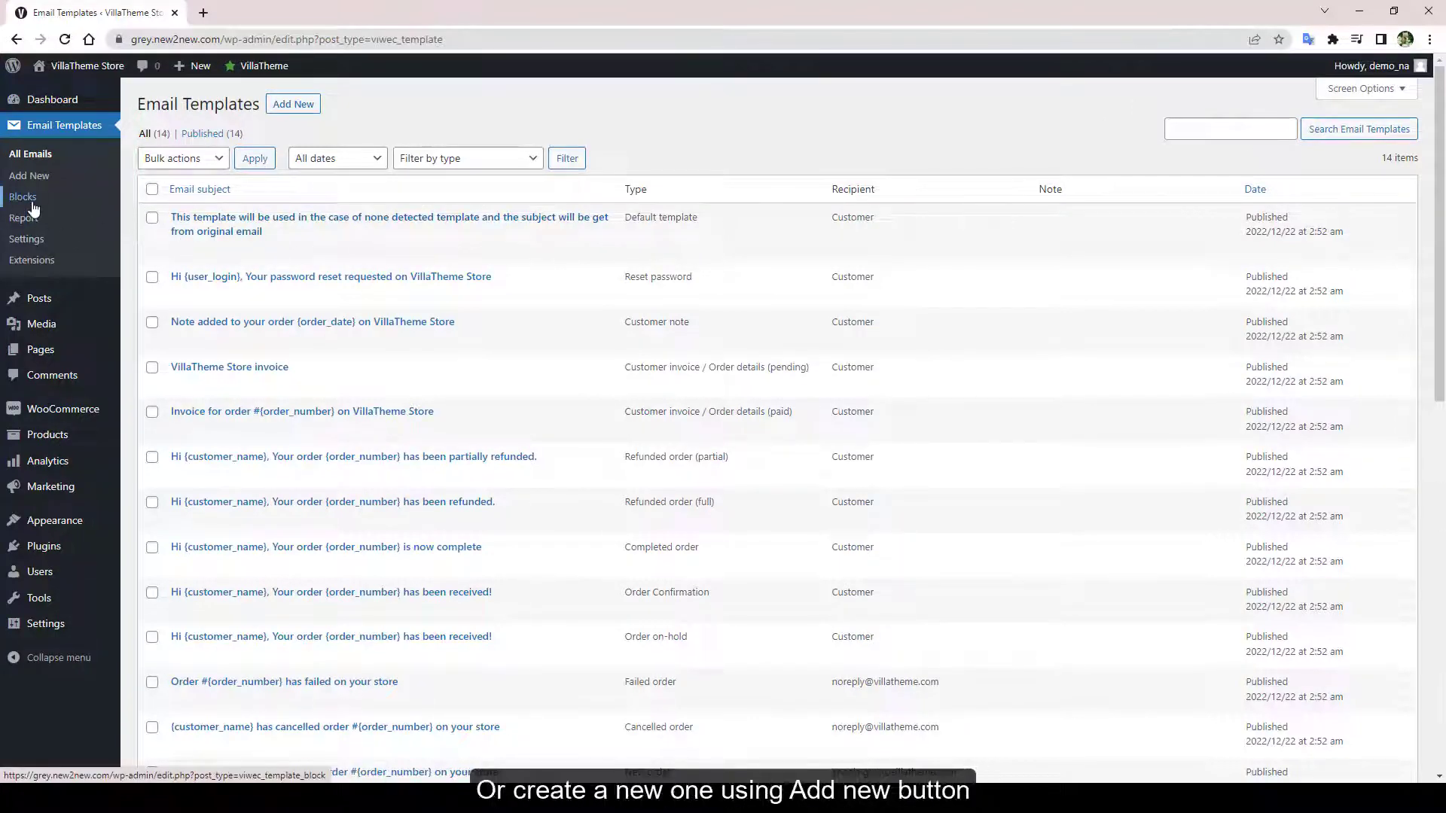
click(296, 110)
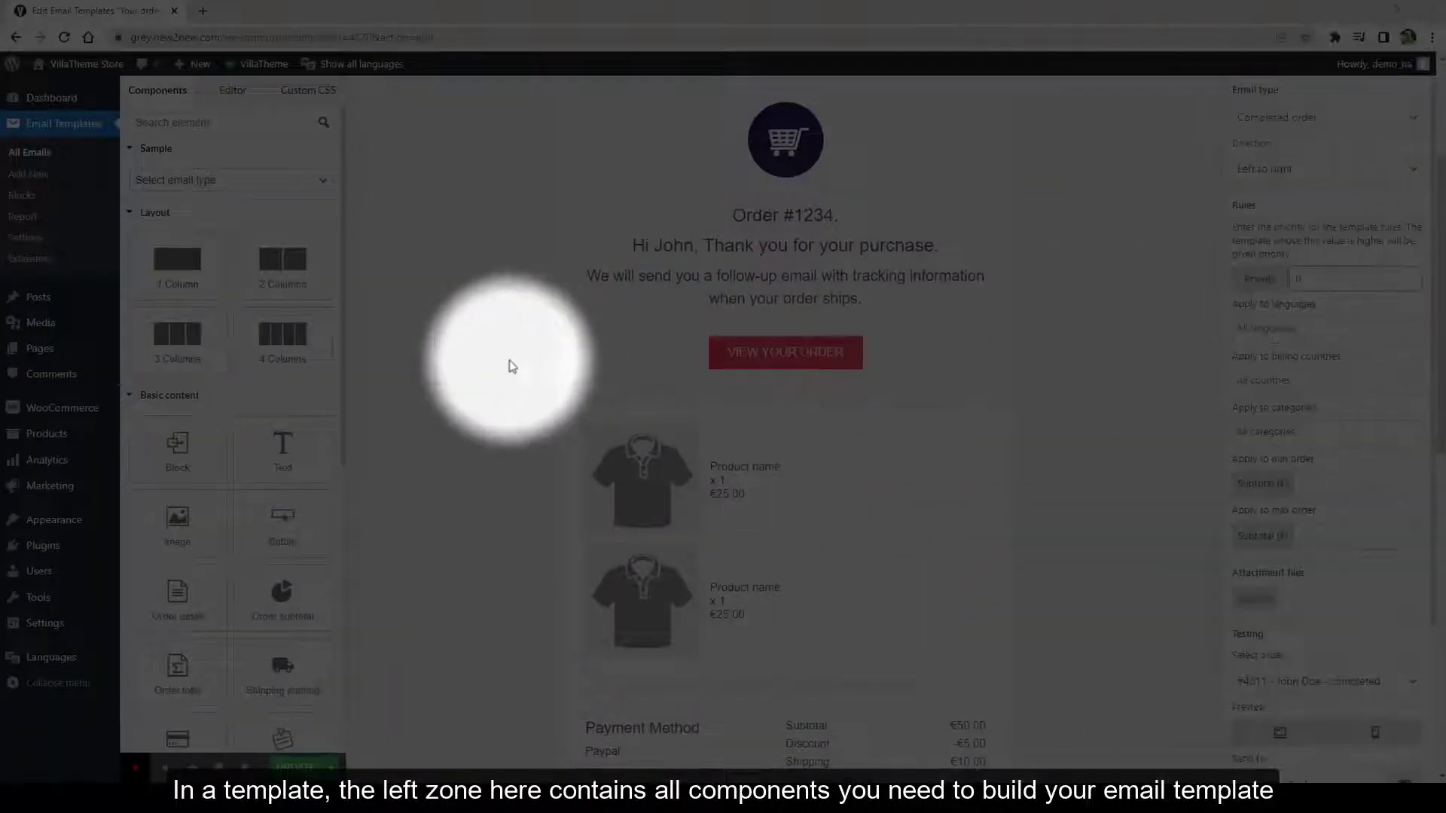
scroll(243, 391, down, 1)
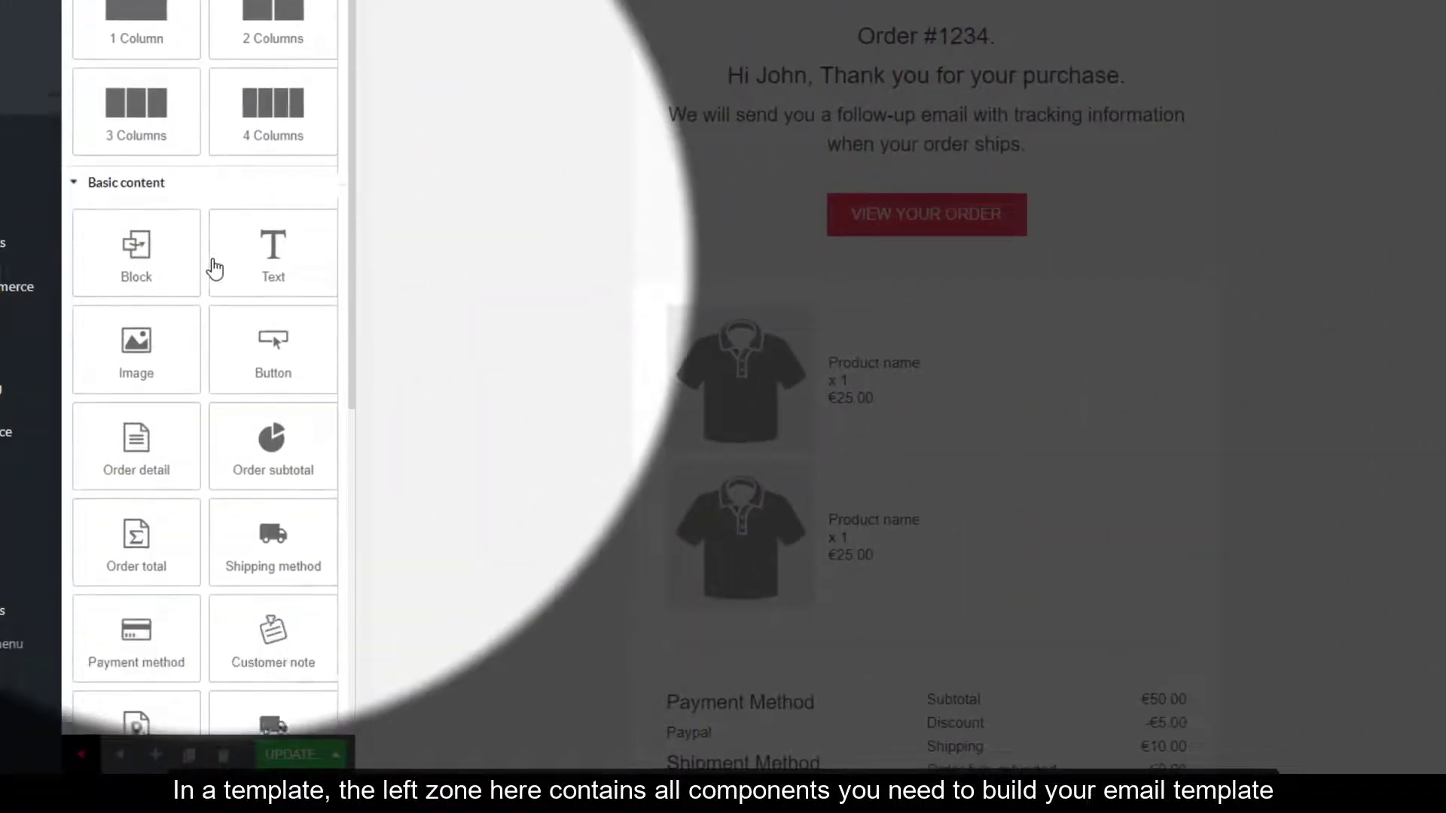
scroll(214, 268, down, 7)
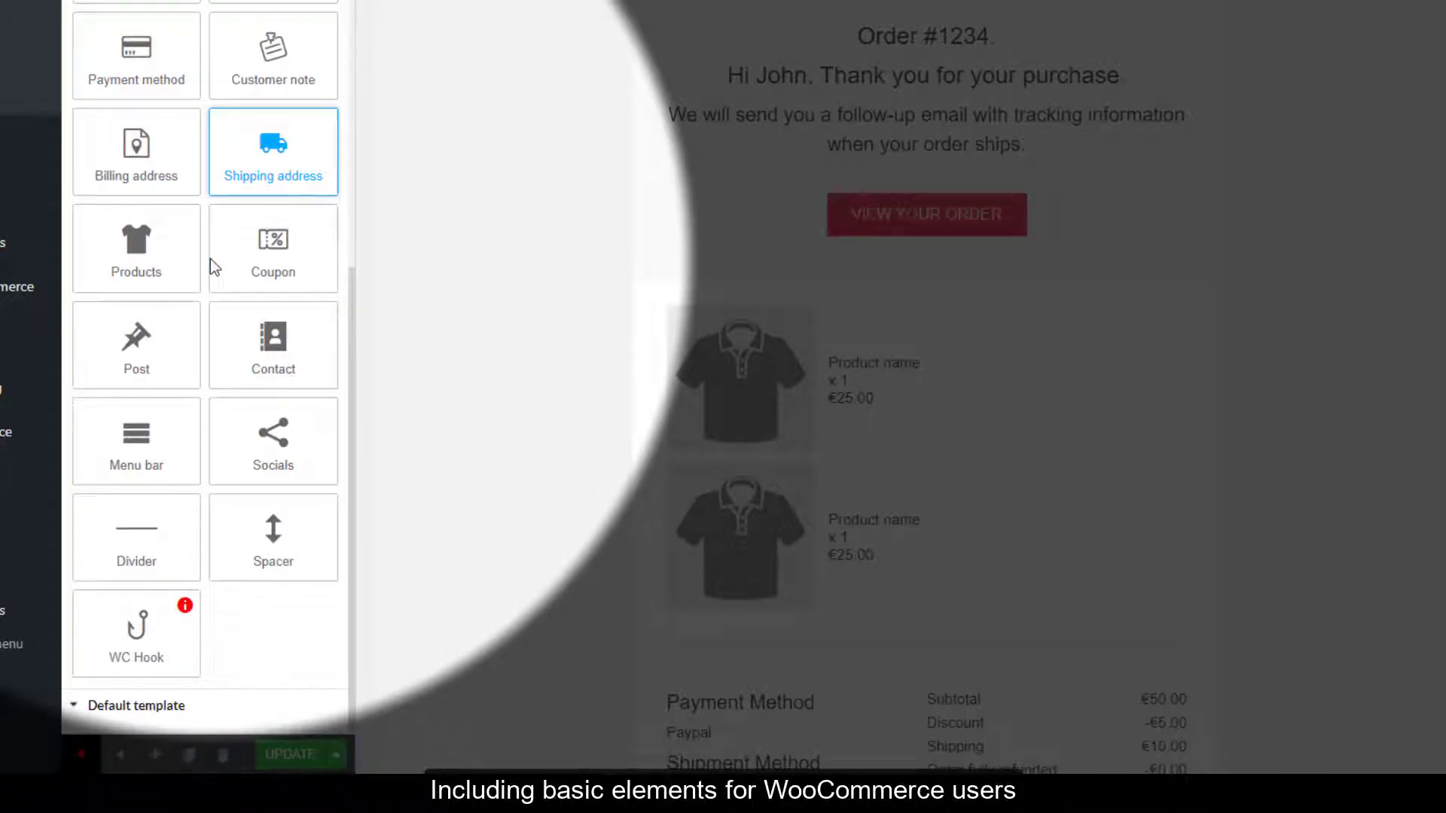
scroll(210, 259, up, 7)
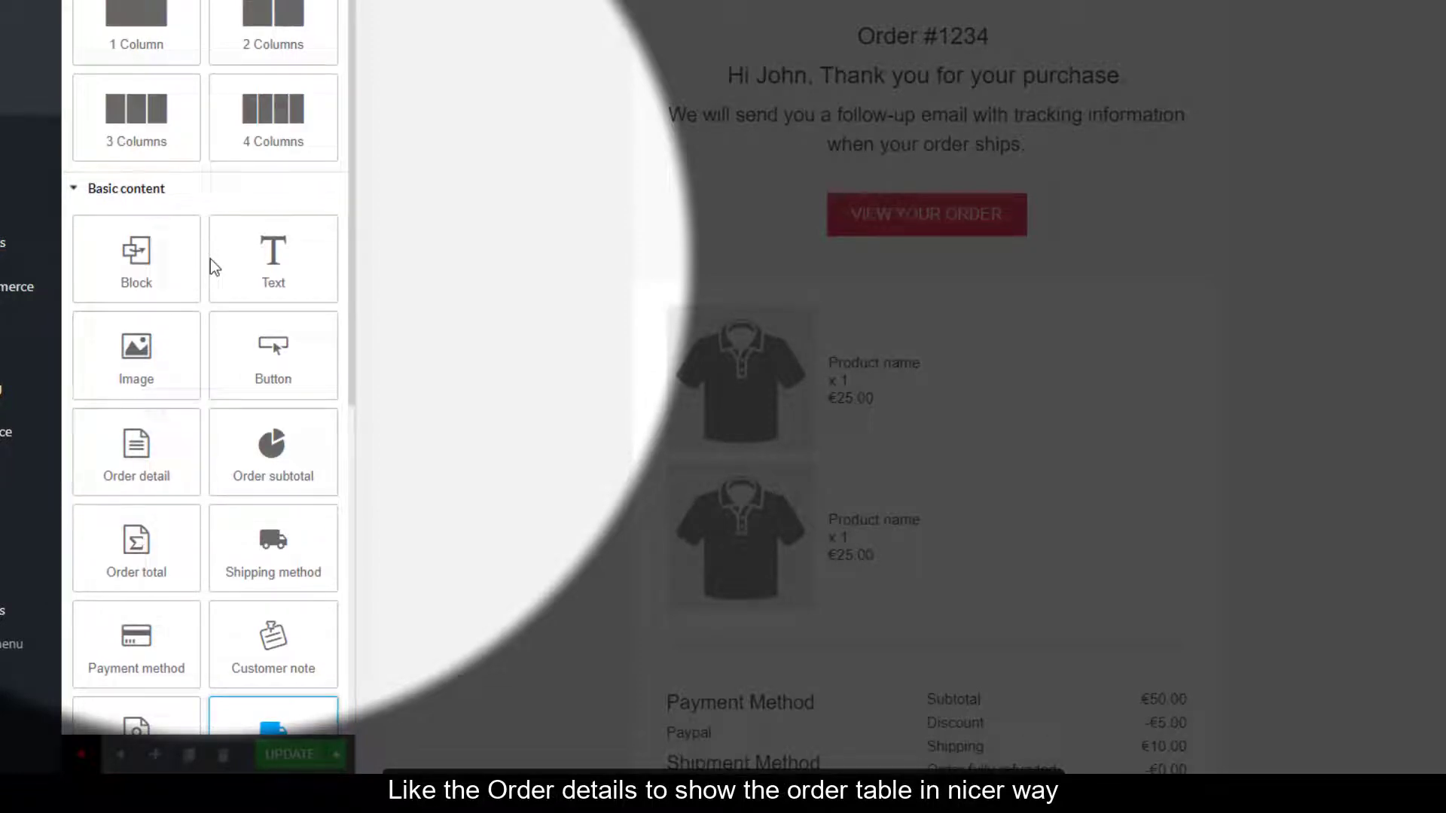
scroll(210, 259, down, 4)
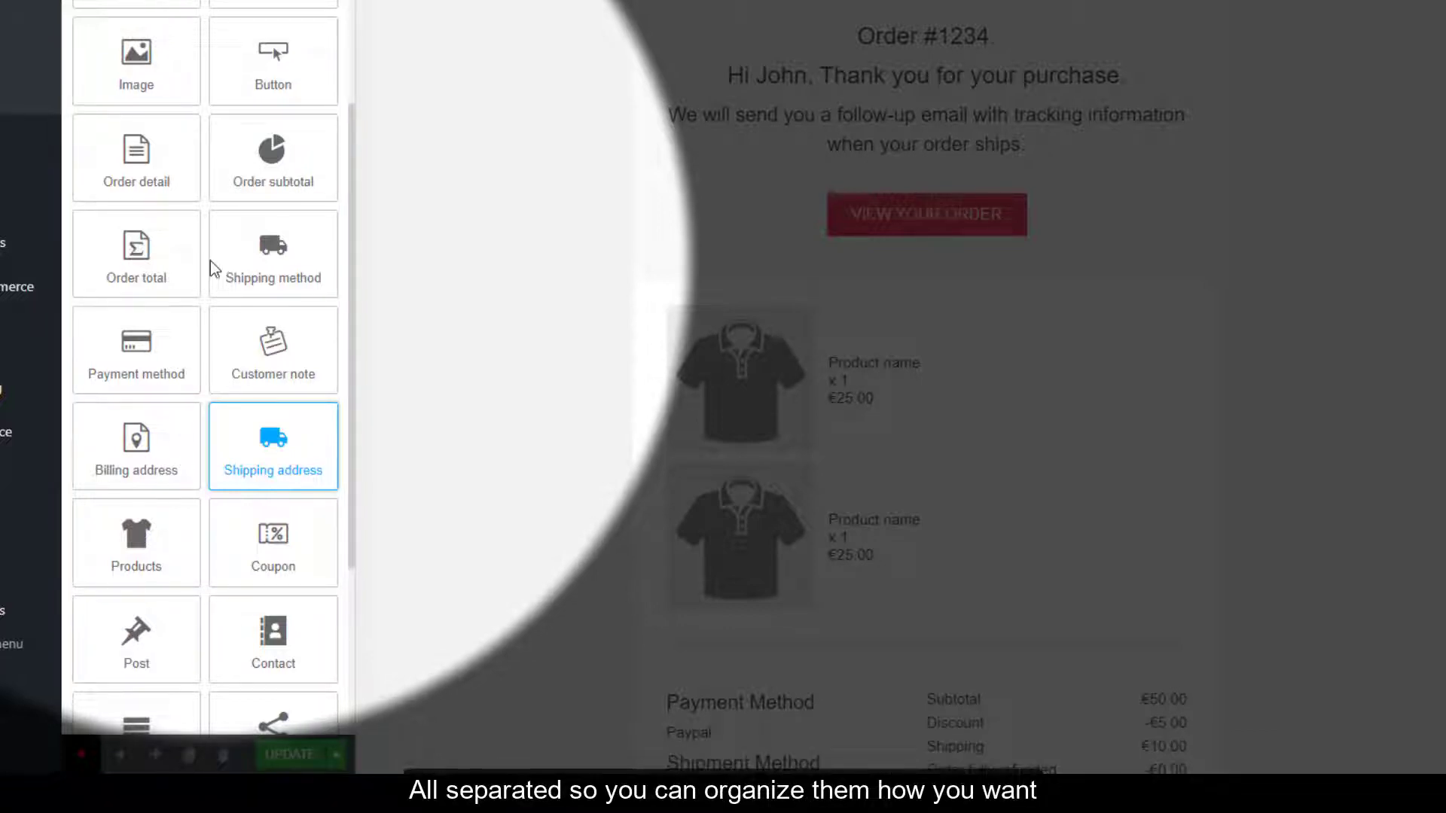
scroll(210, 259, down, 4)
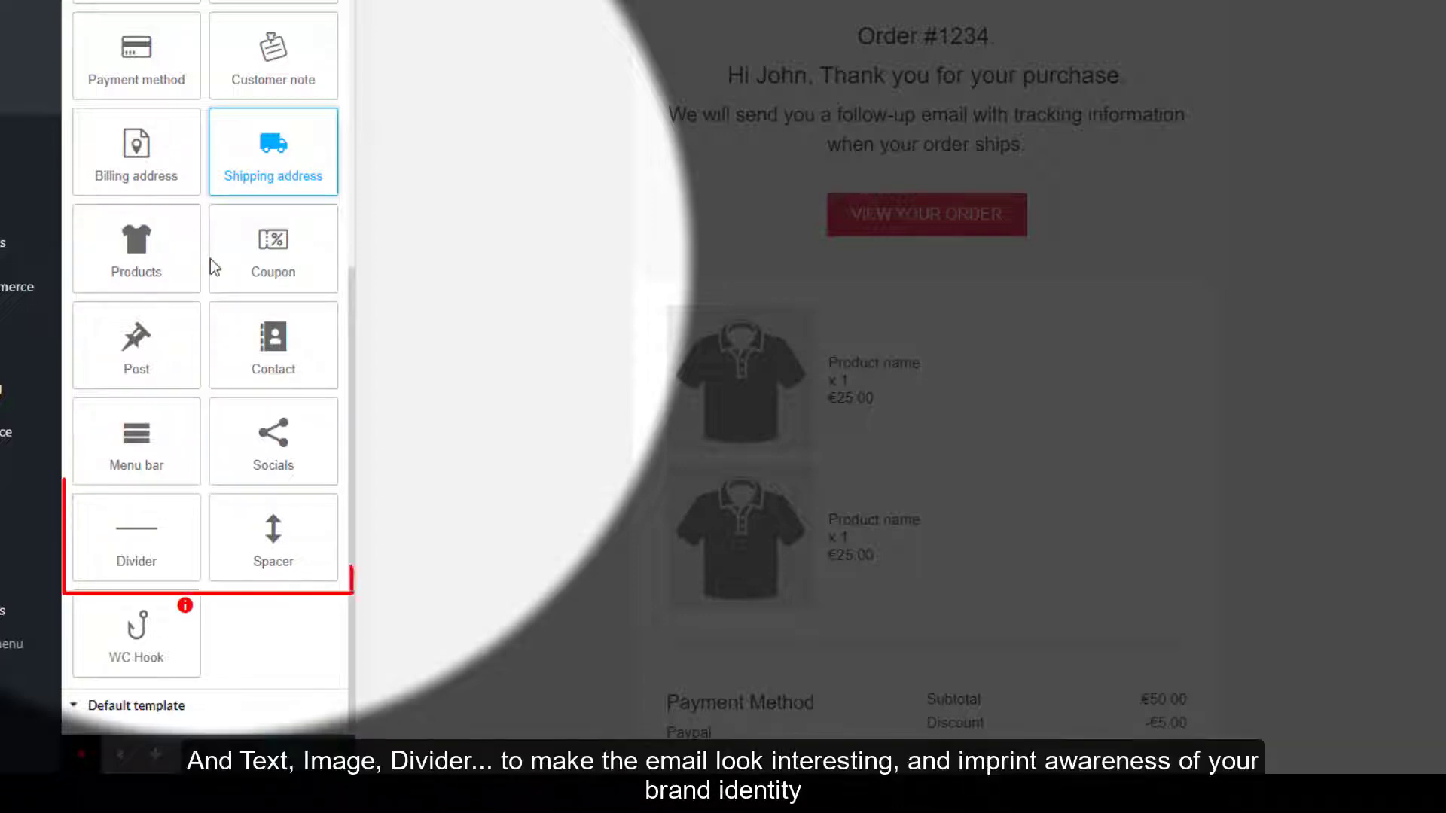
scroll(213, 265, up, 8)
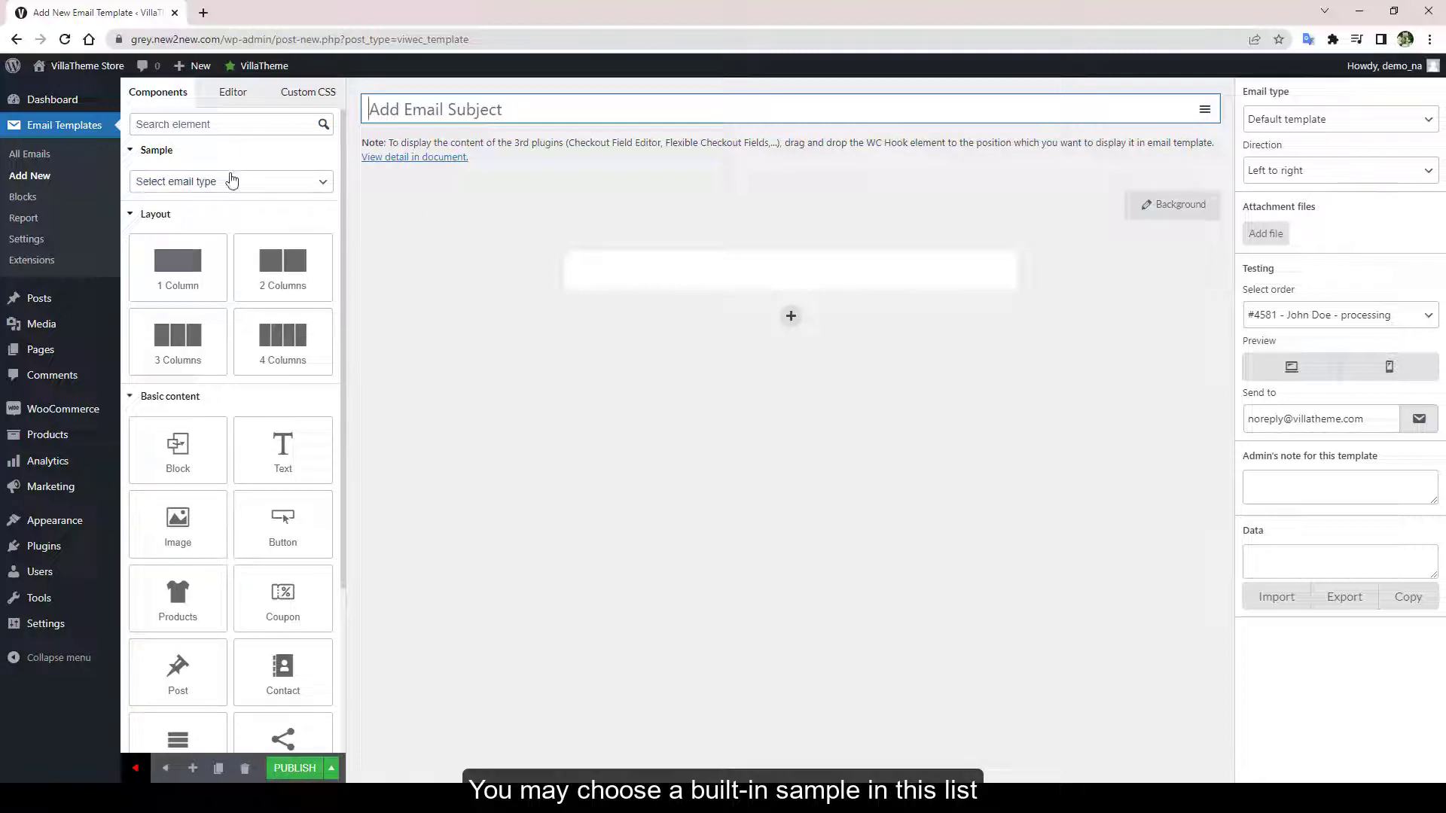
Step: Add a one-column row holding a Text element, then place an Image in the empty top row
click(261, 184)
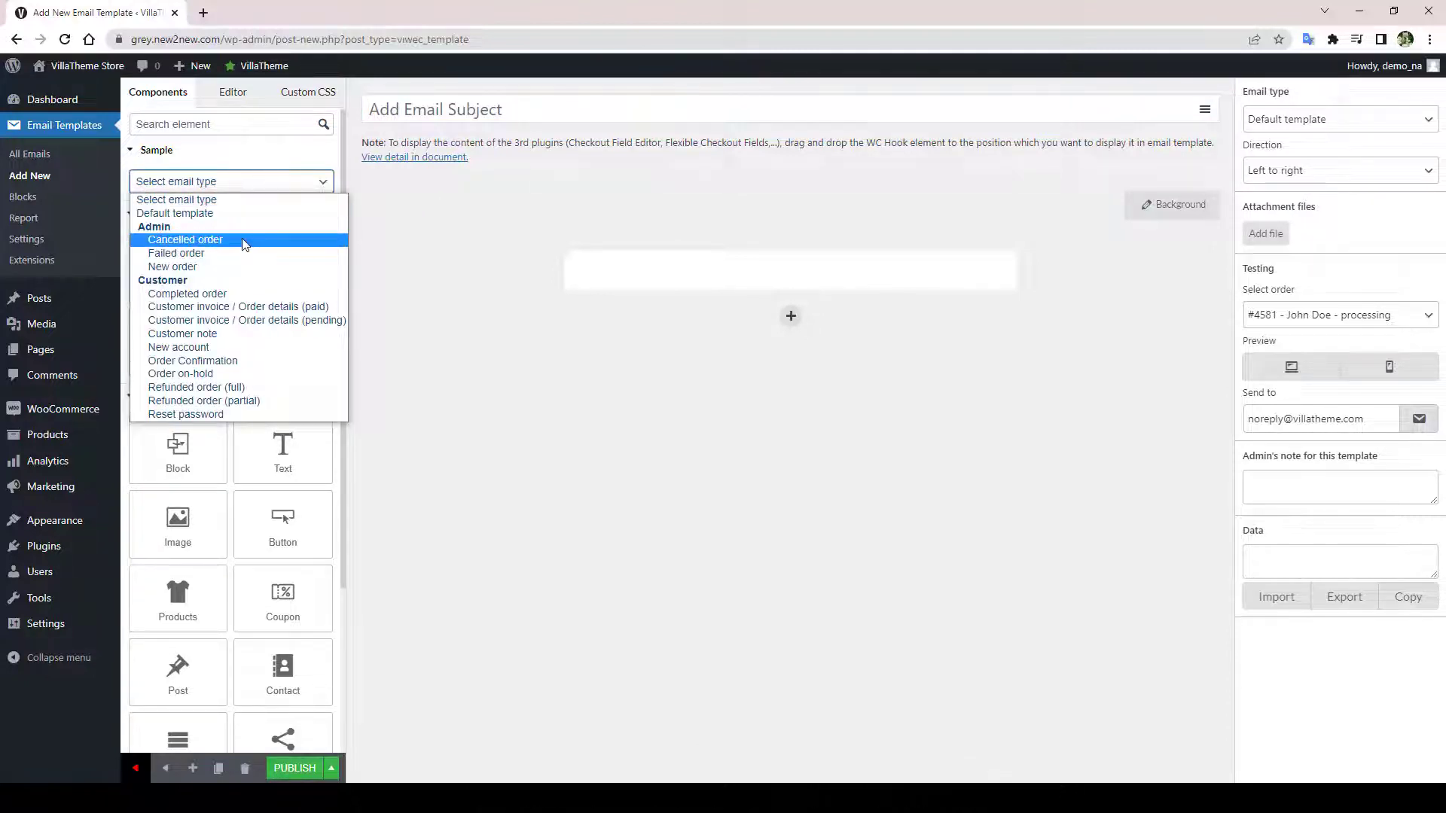
click(446, 258)
drag(177, 264, 733, 300)
drag(283, 452, 626, 324)
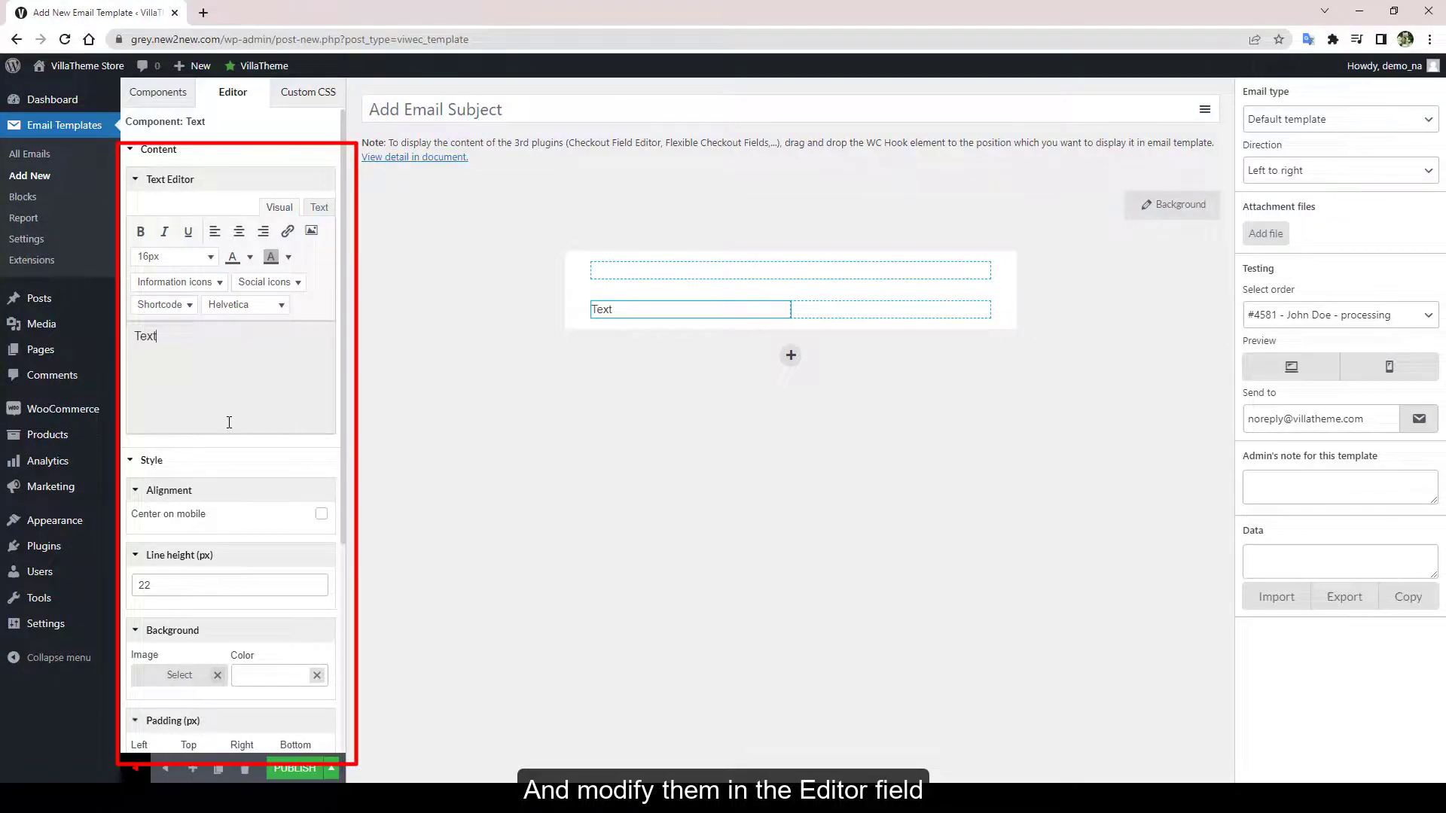
scroll(229, 423, down, 4)
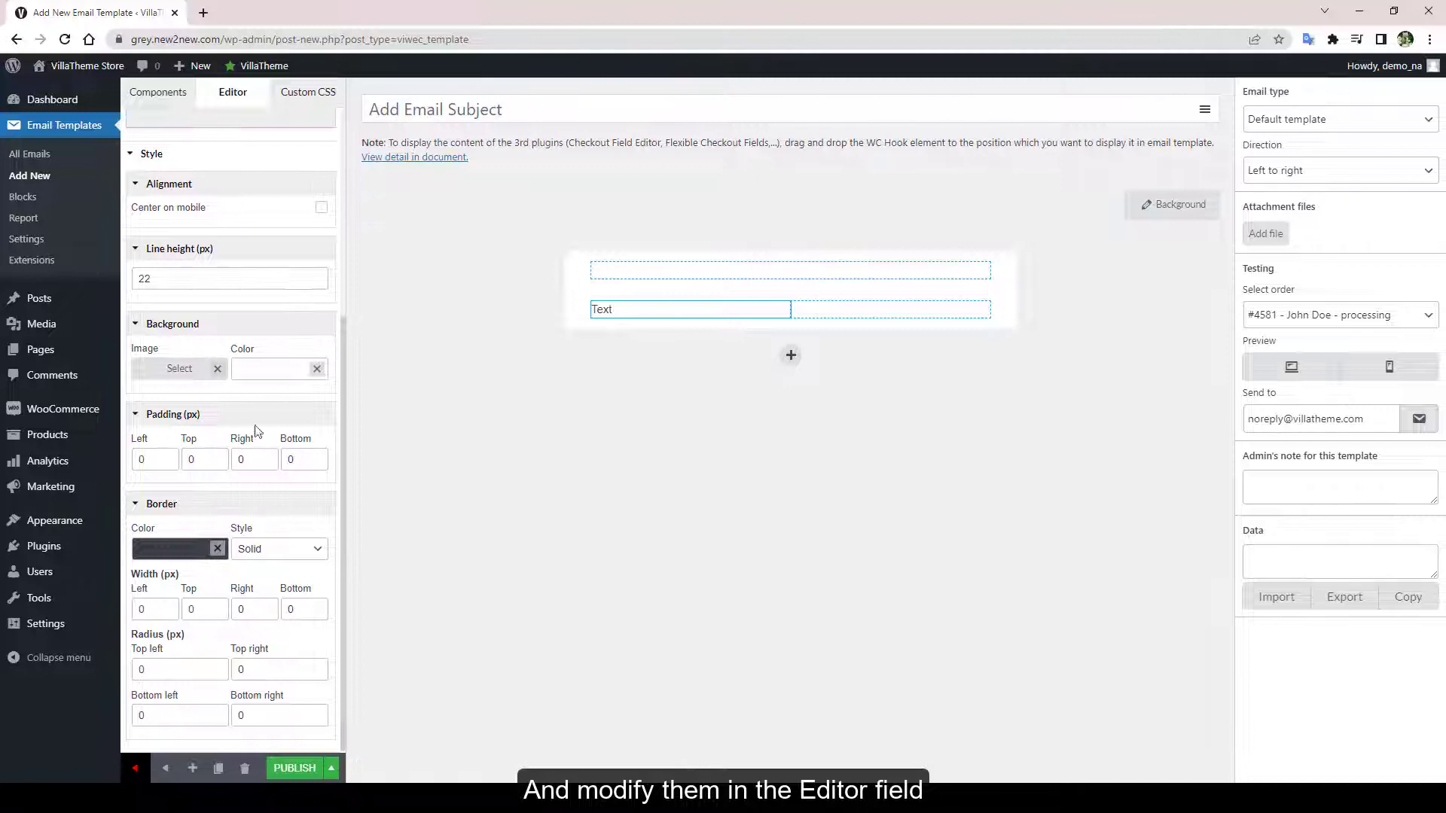
click(159, 92)
drag(175, 516, 791, 271)
key(Escape)
Step: Move the text row above the image, duplicate it, and shift the text into the right column
scroll(258, 500, down, 2)
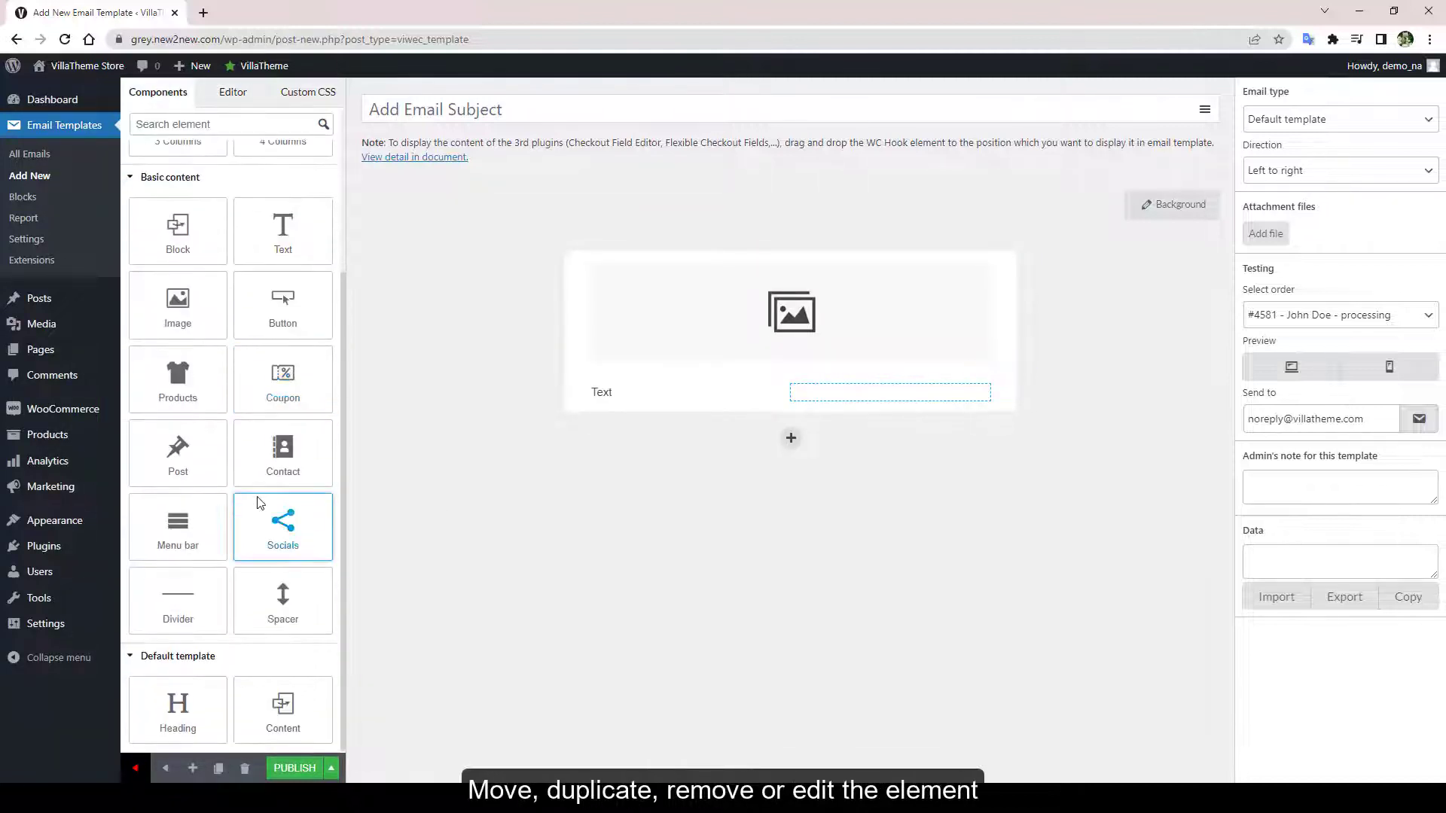
scroll(231, 571, up, 3)
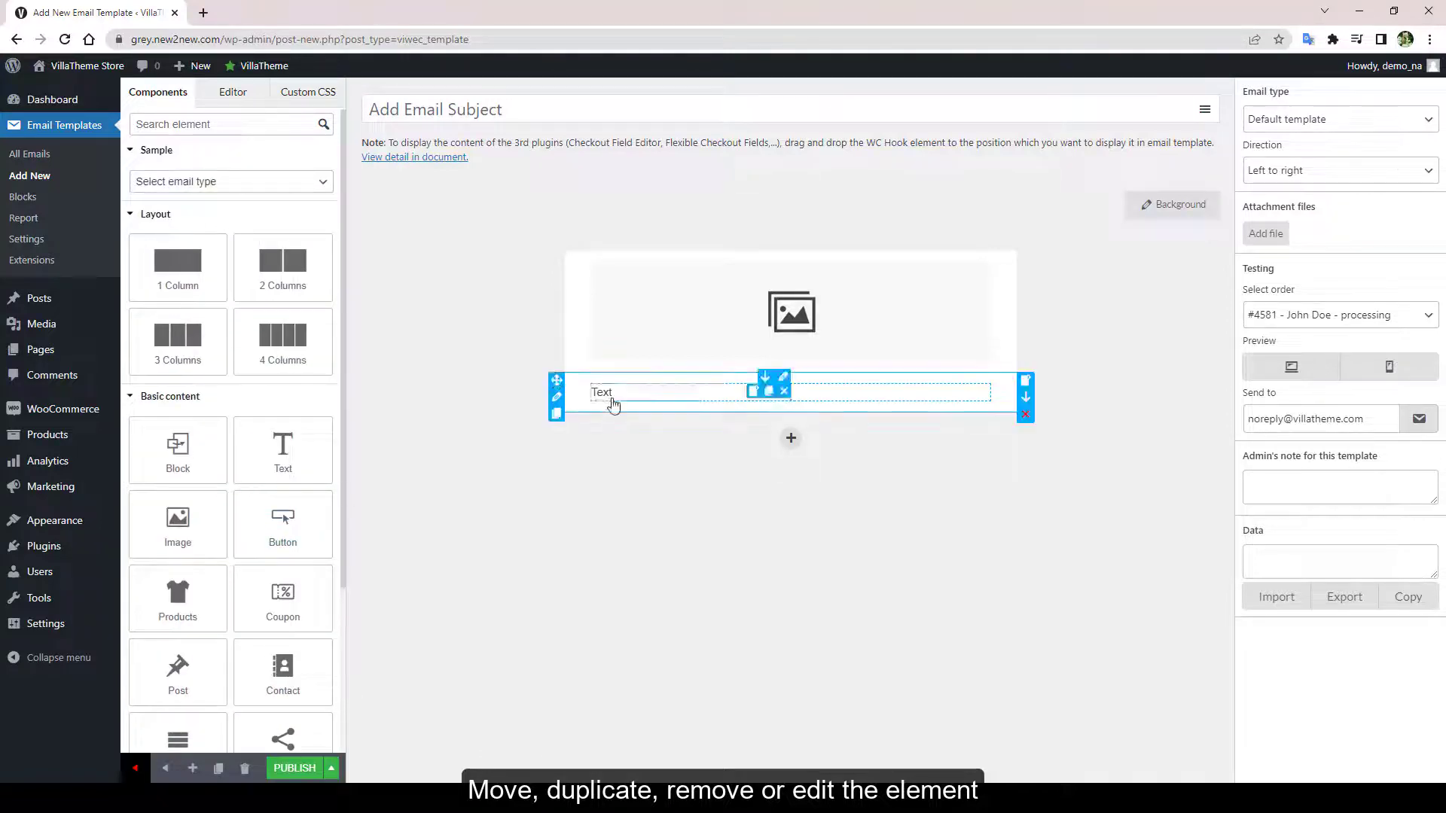
mouse_move(557, 384)
drag(557, 384, 558, 260)
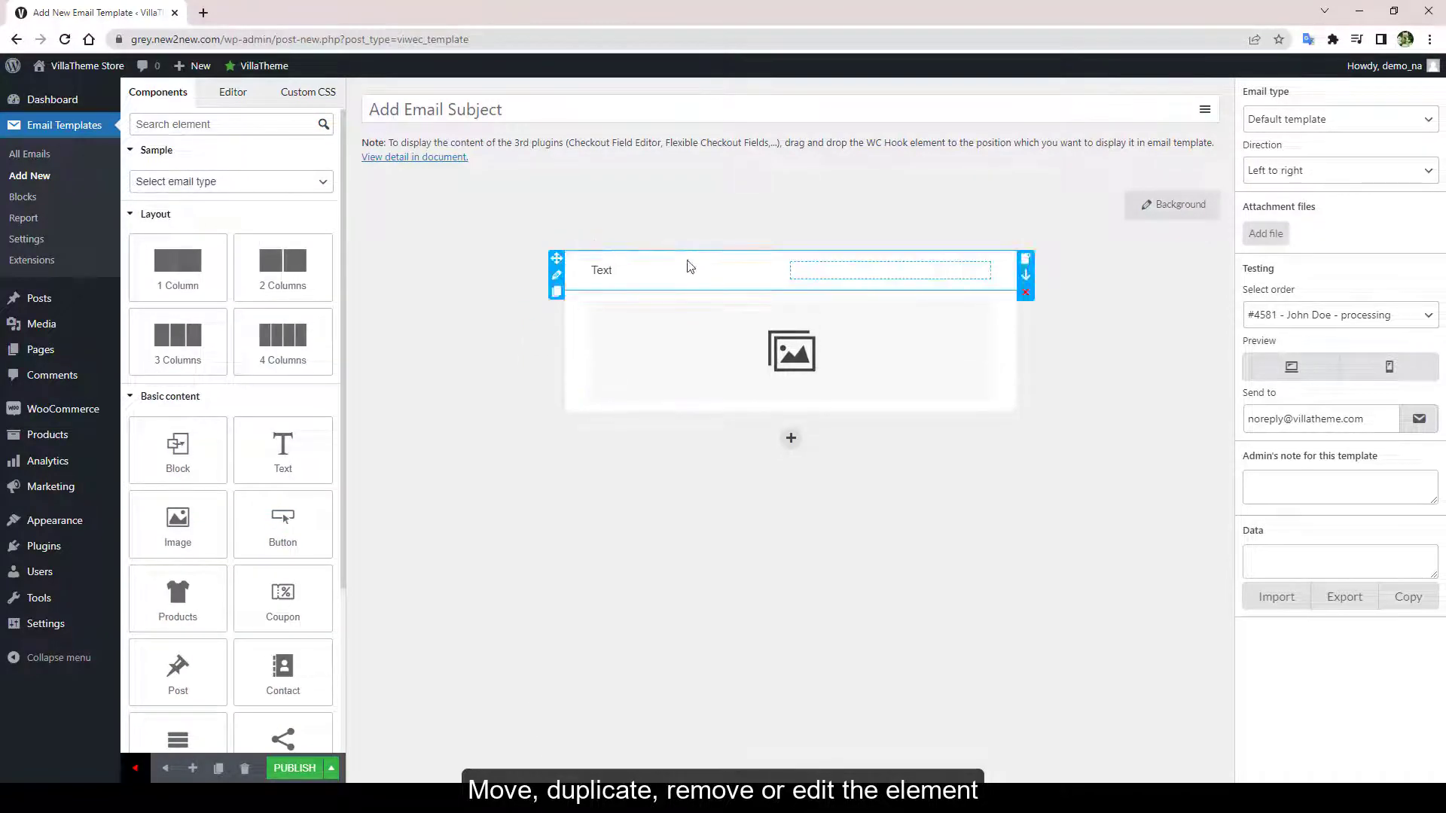
click(603, 270)
click(556, 292)
drag(656, 305, 897, 310)
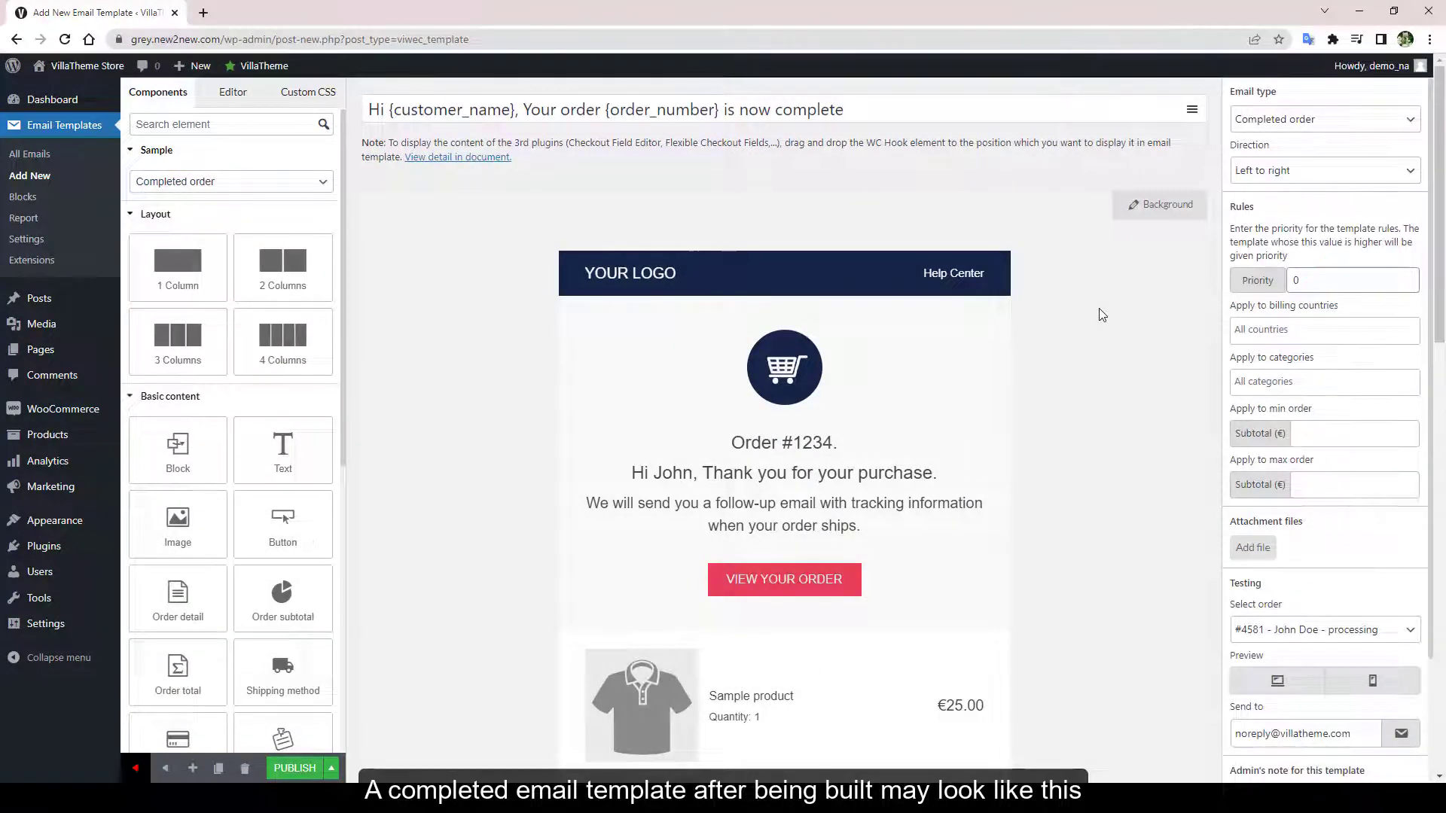
Step: Switch the email type to Order Confirmation, then back to Completed order
scroll(1102, 315, down, 20)
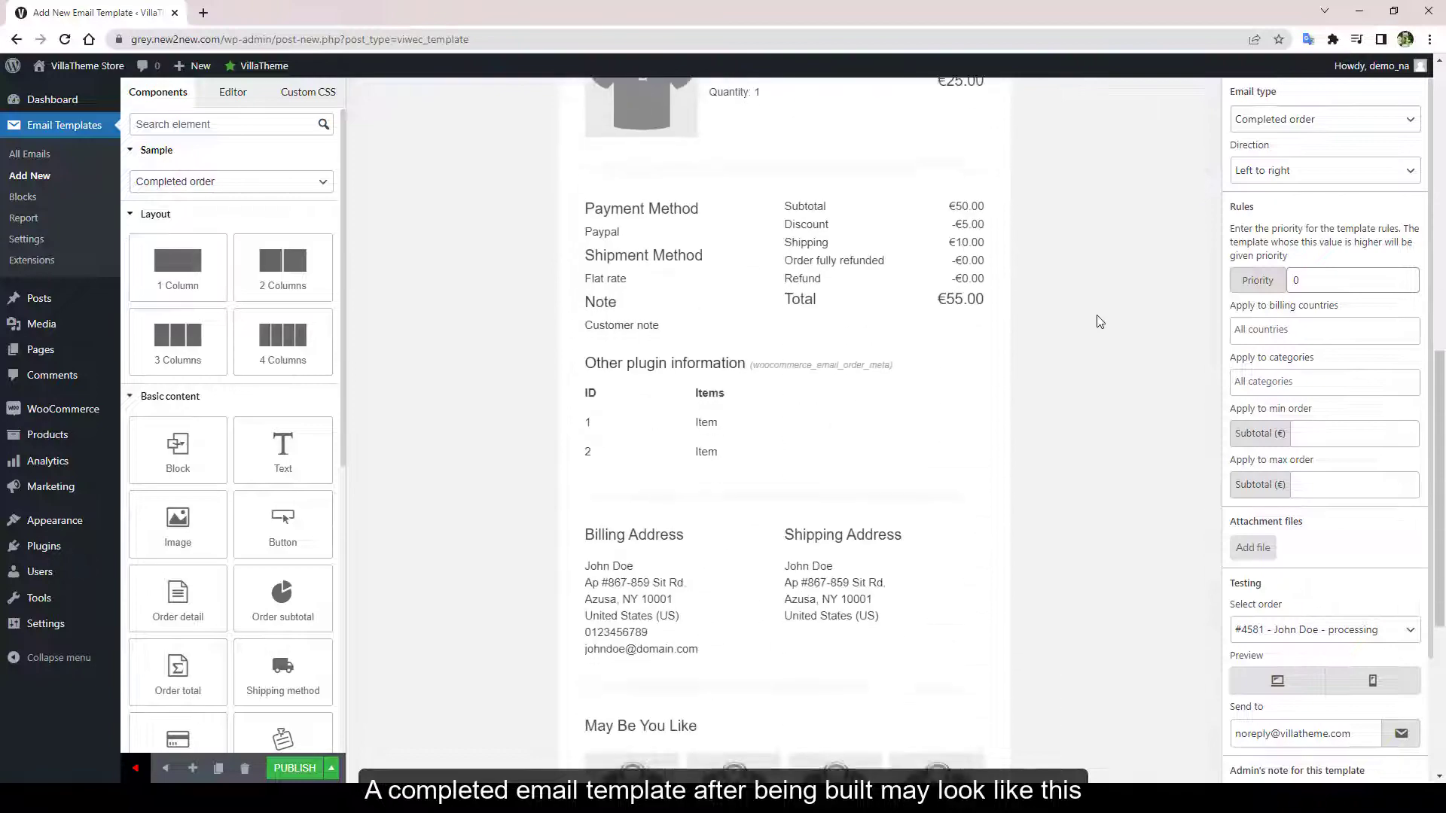
scroll(1099, 326, down, 1)
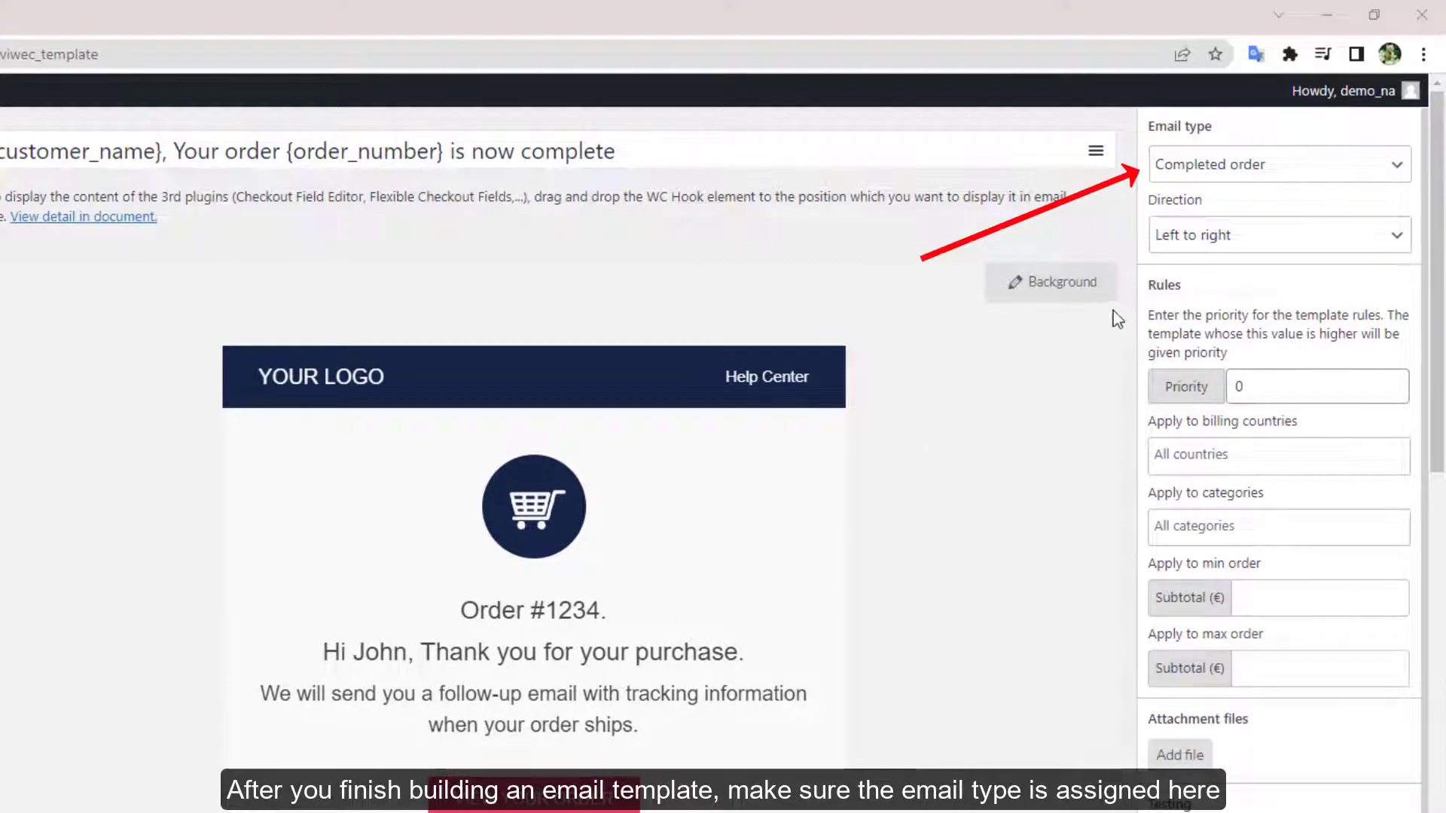
click(1290, 178)
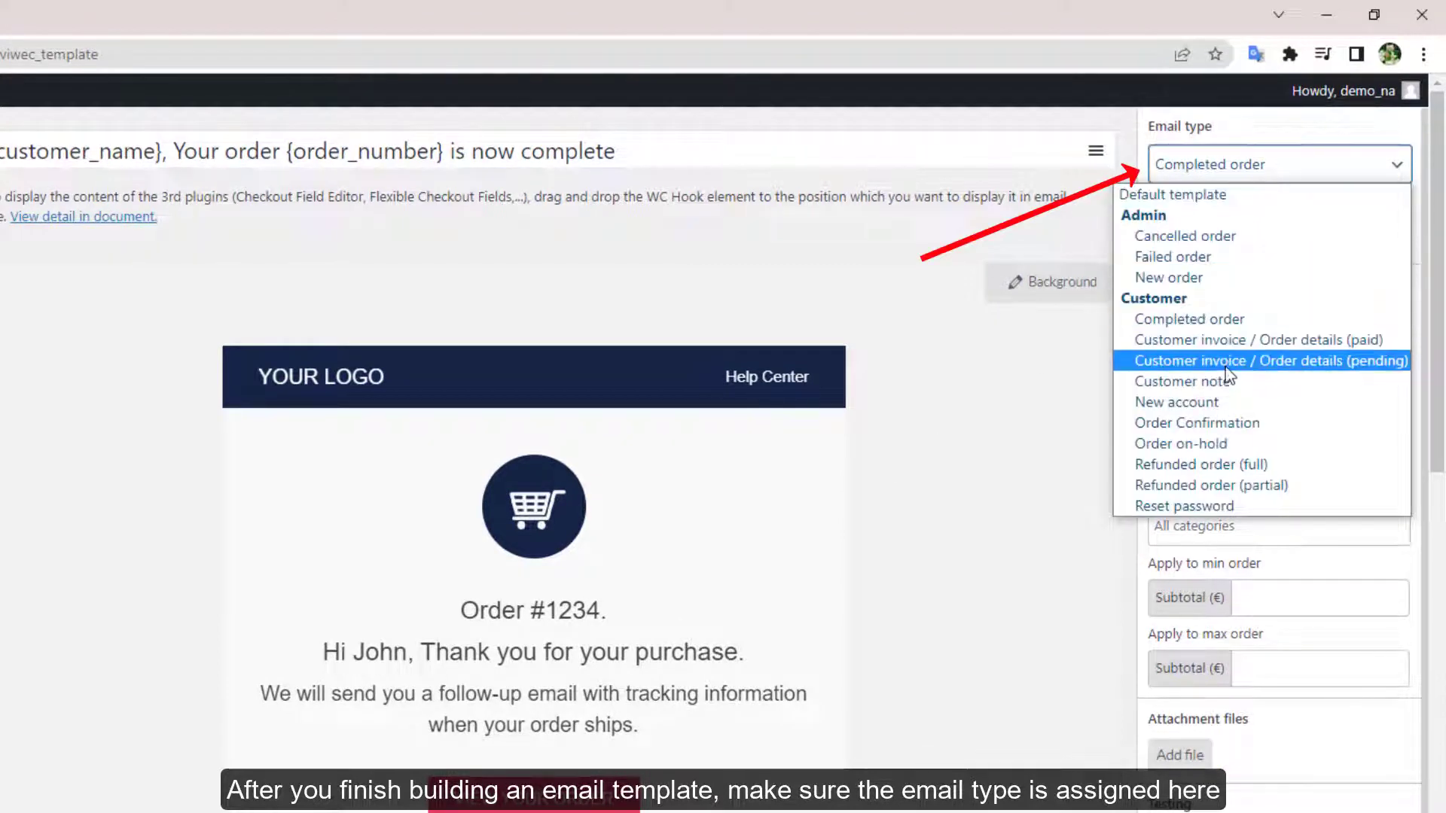
click(1318, 422)
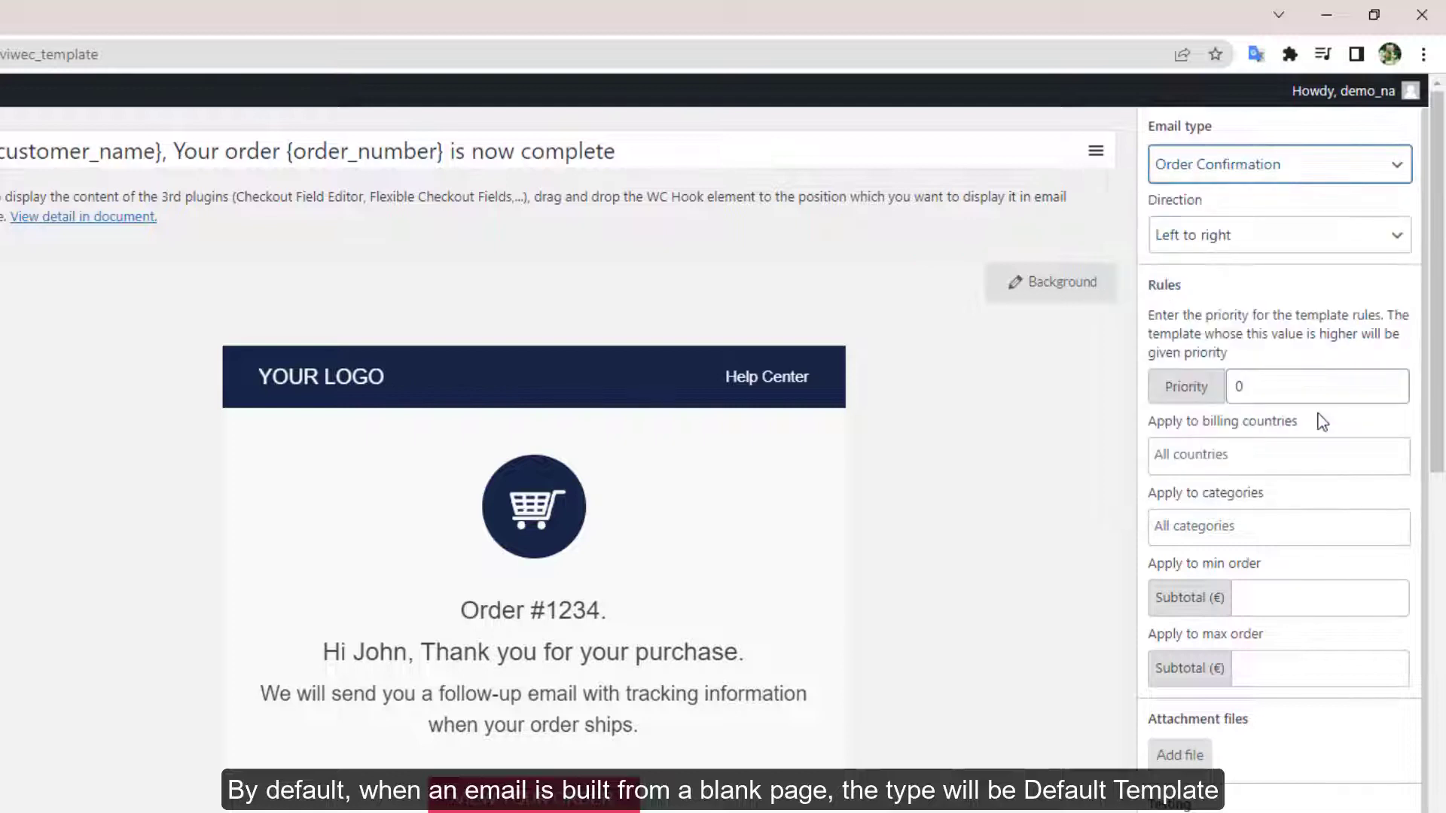
click(1307, 179)
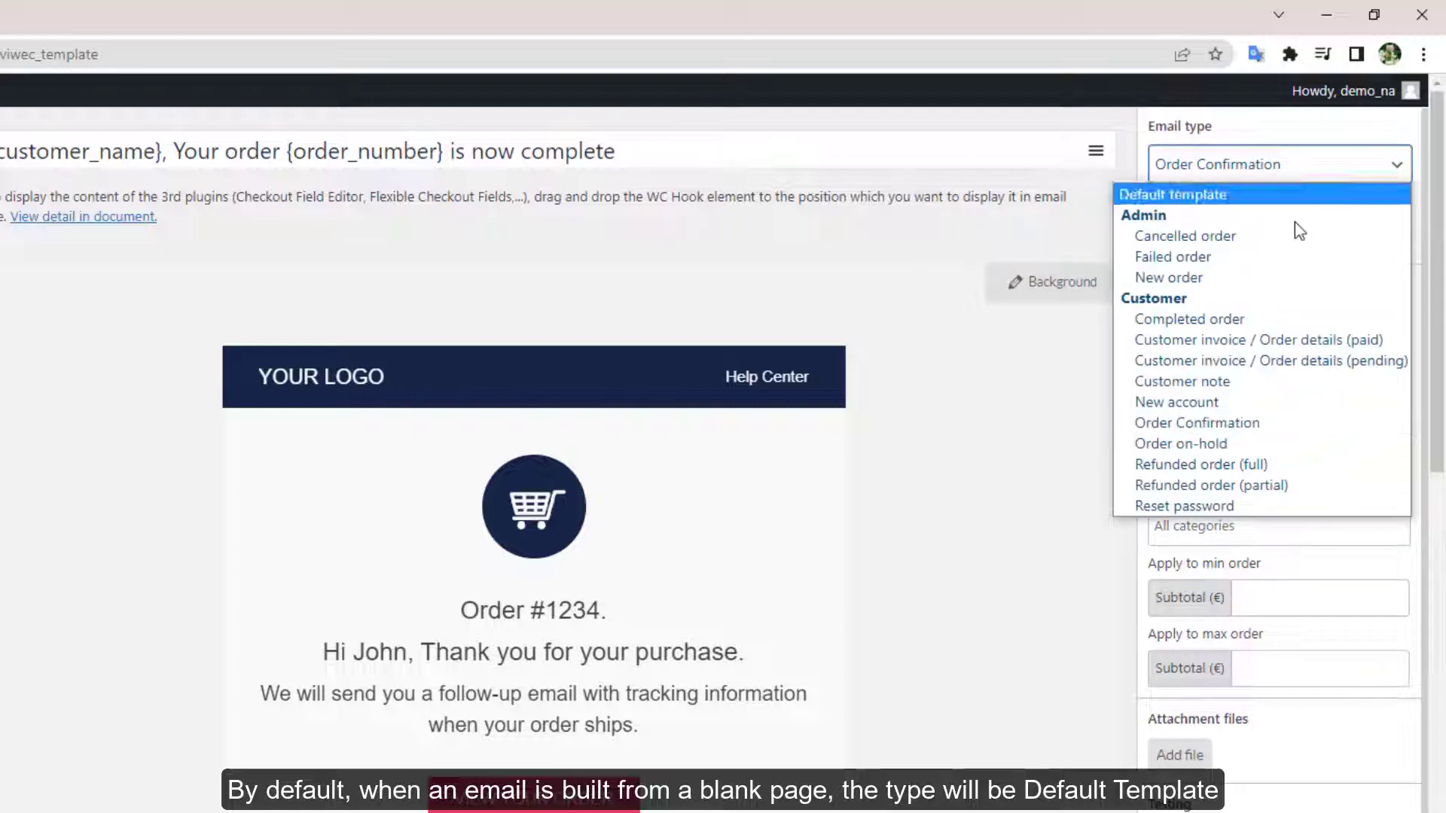
click(1278, 320)
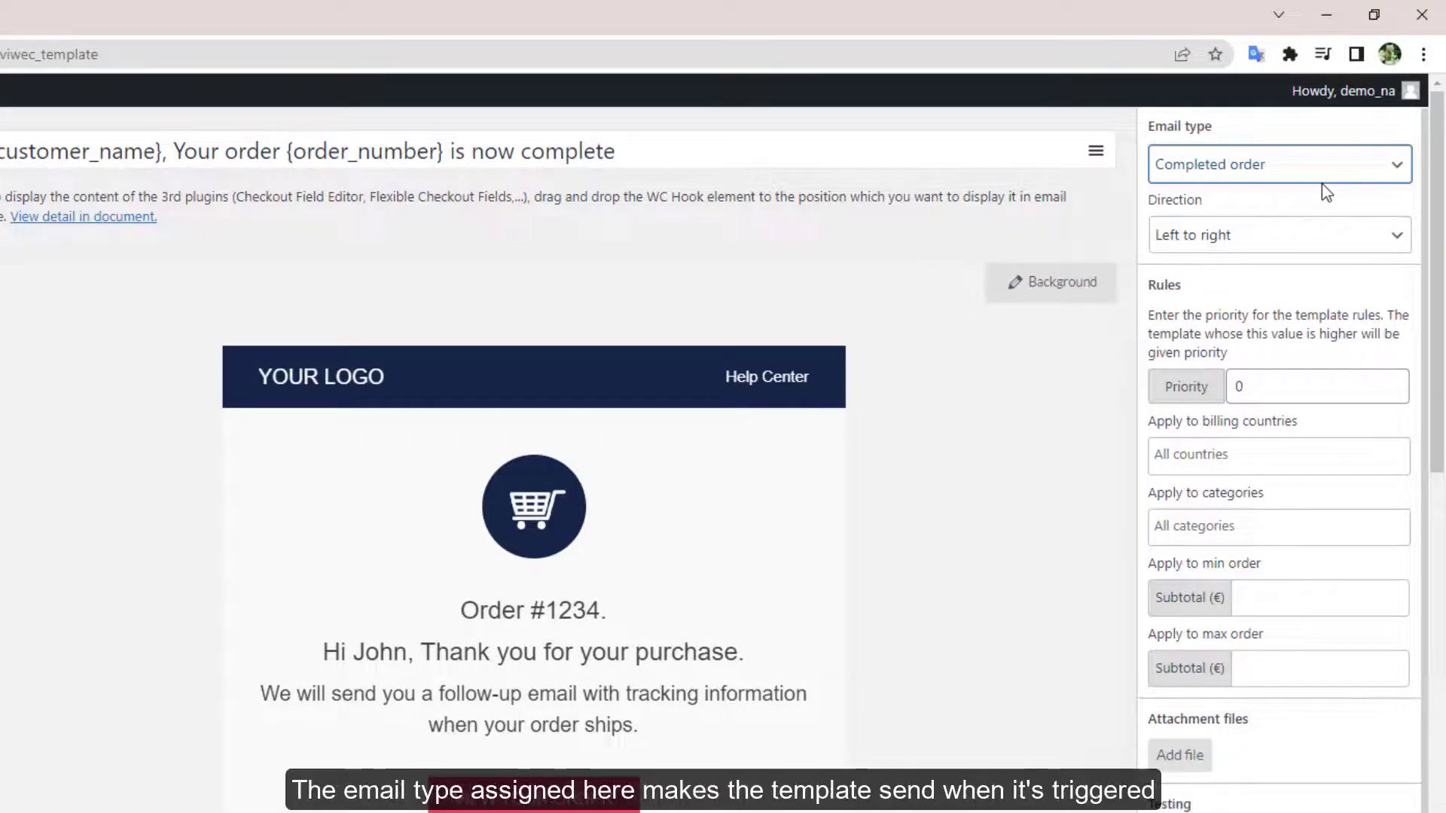
scroll(995, 379, down, 6)
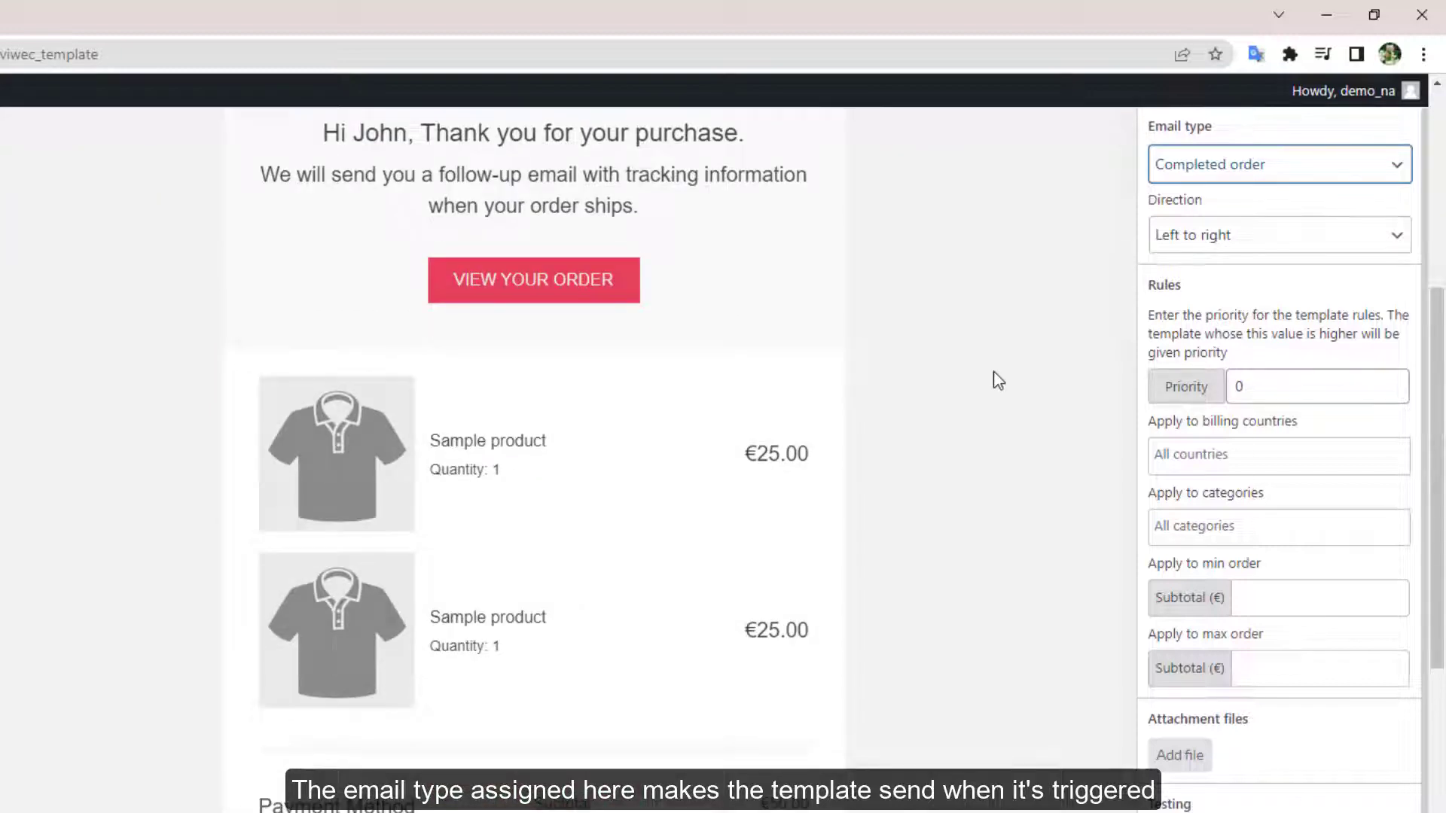
Step: Set the text direction to right-to-left, then back to left-to-right
click(1275, 236)
click(1318, 211)
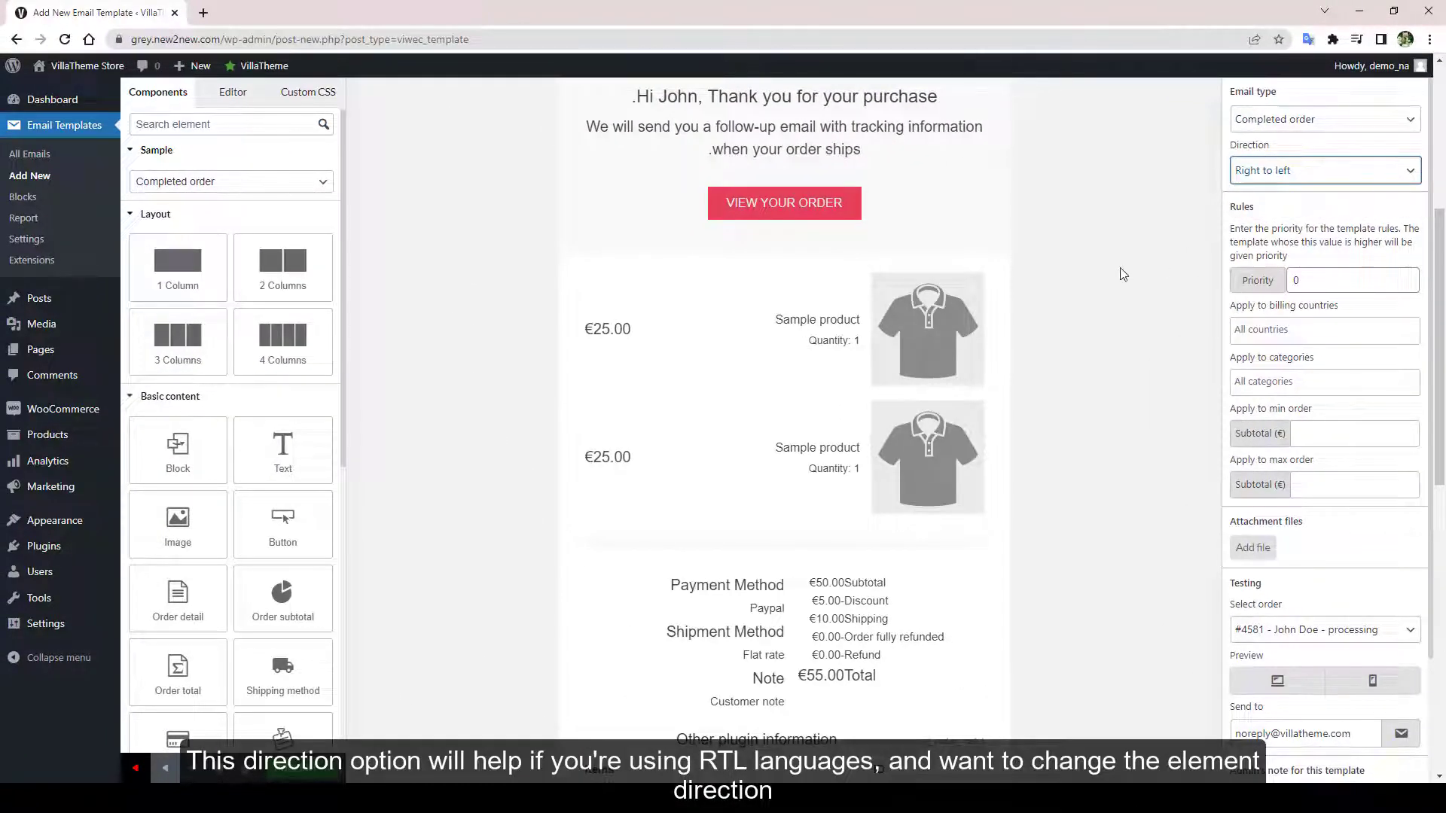
scroll(1122, 275, up, 3)
click(1367, 171)
click(1350, 190)
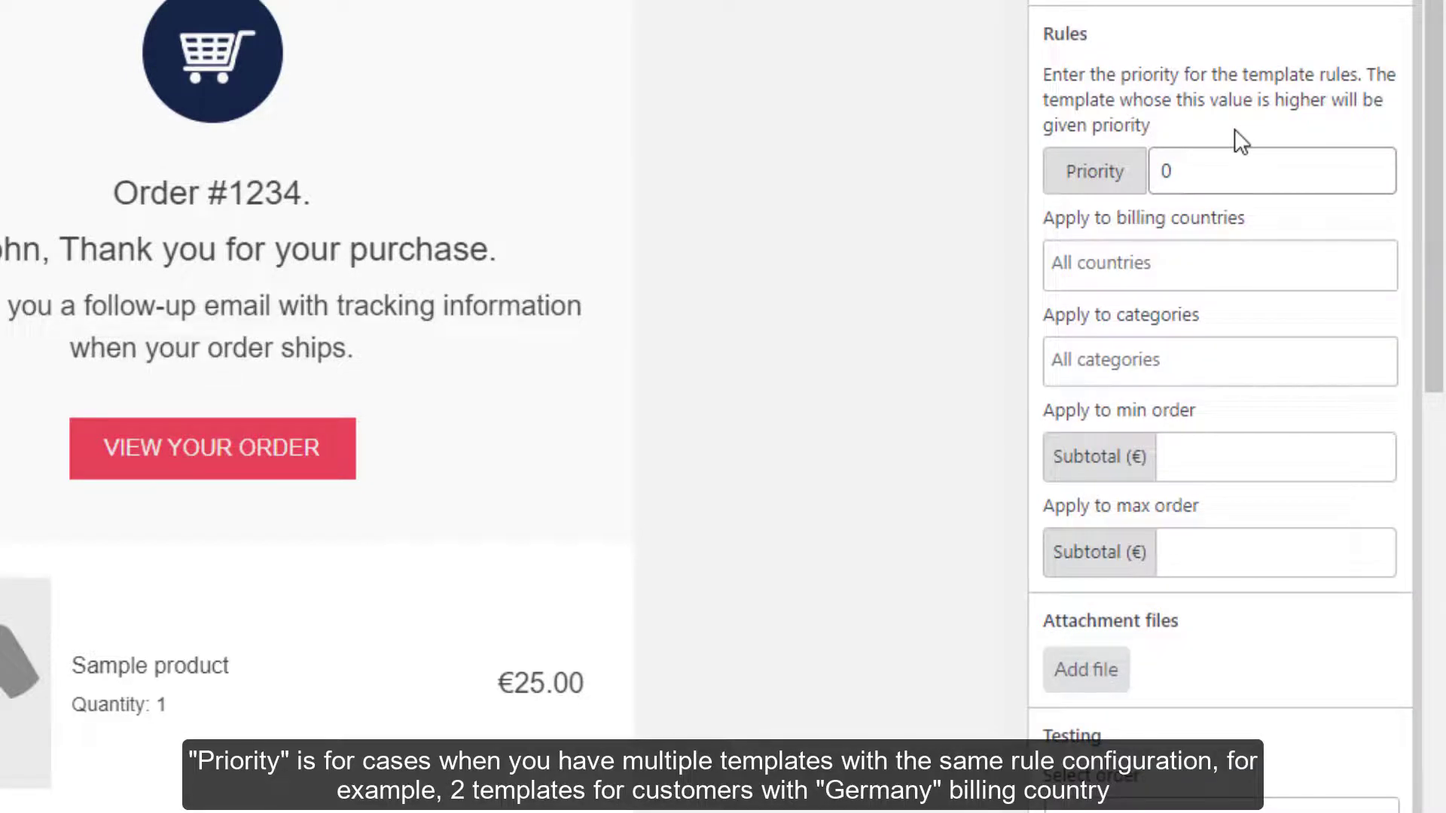
Step: Add Albania and American Samoa as billing countries and restrict the template to the Speakers category
click(1186, 274)
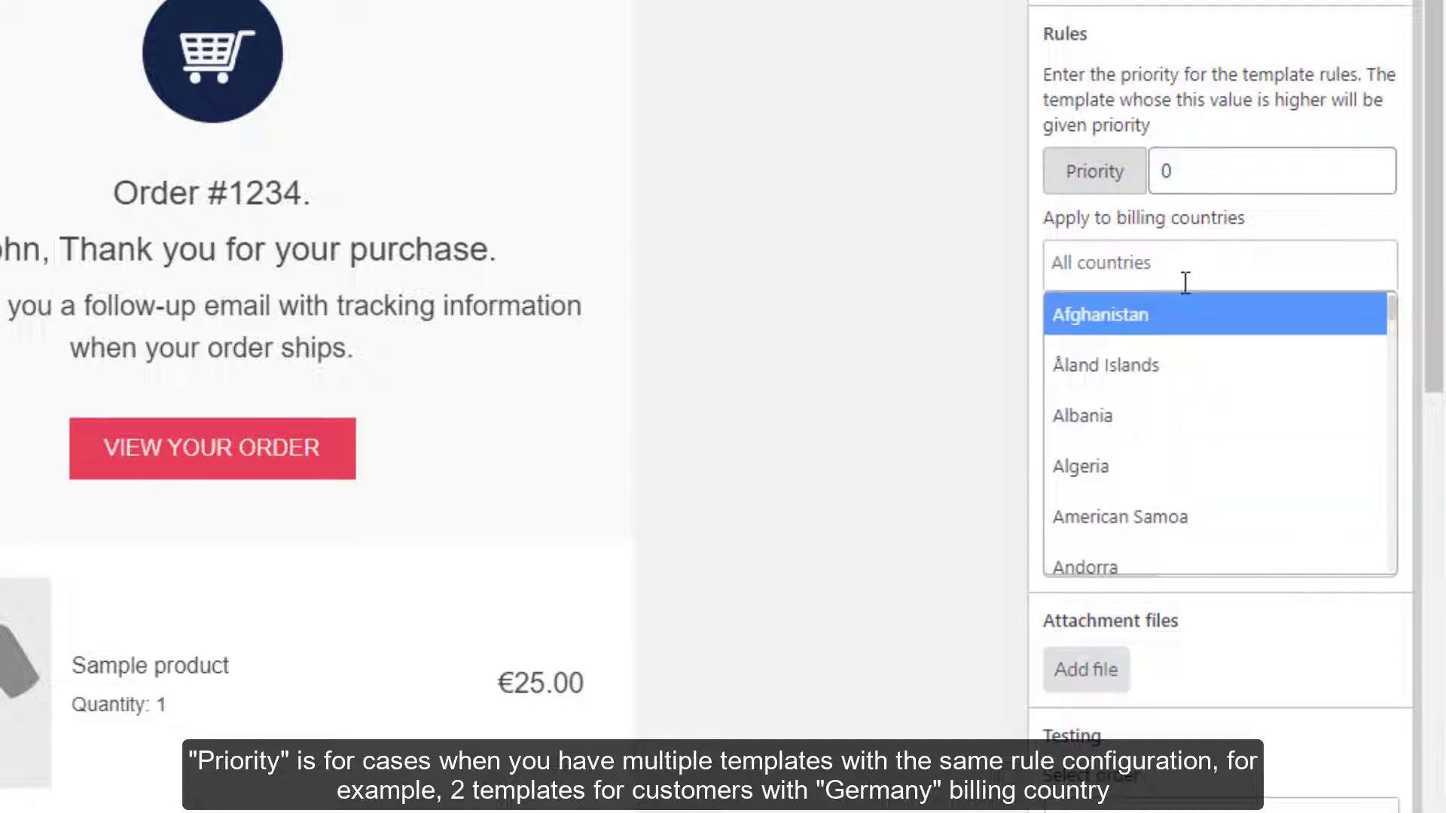
click(1169, 416)
click(1263, 280)
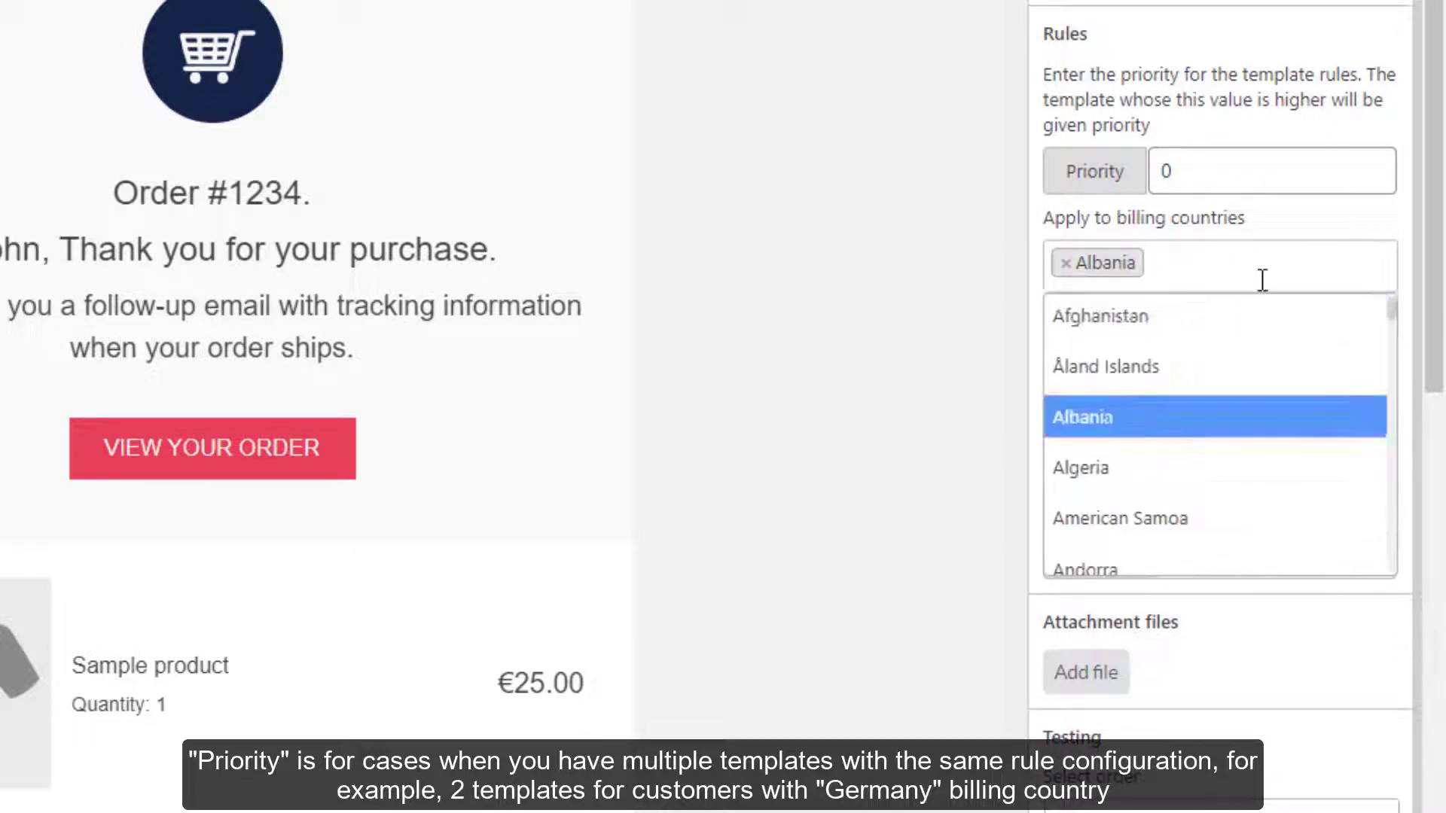
click(1204, 516)
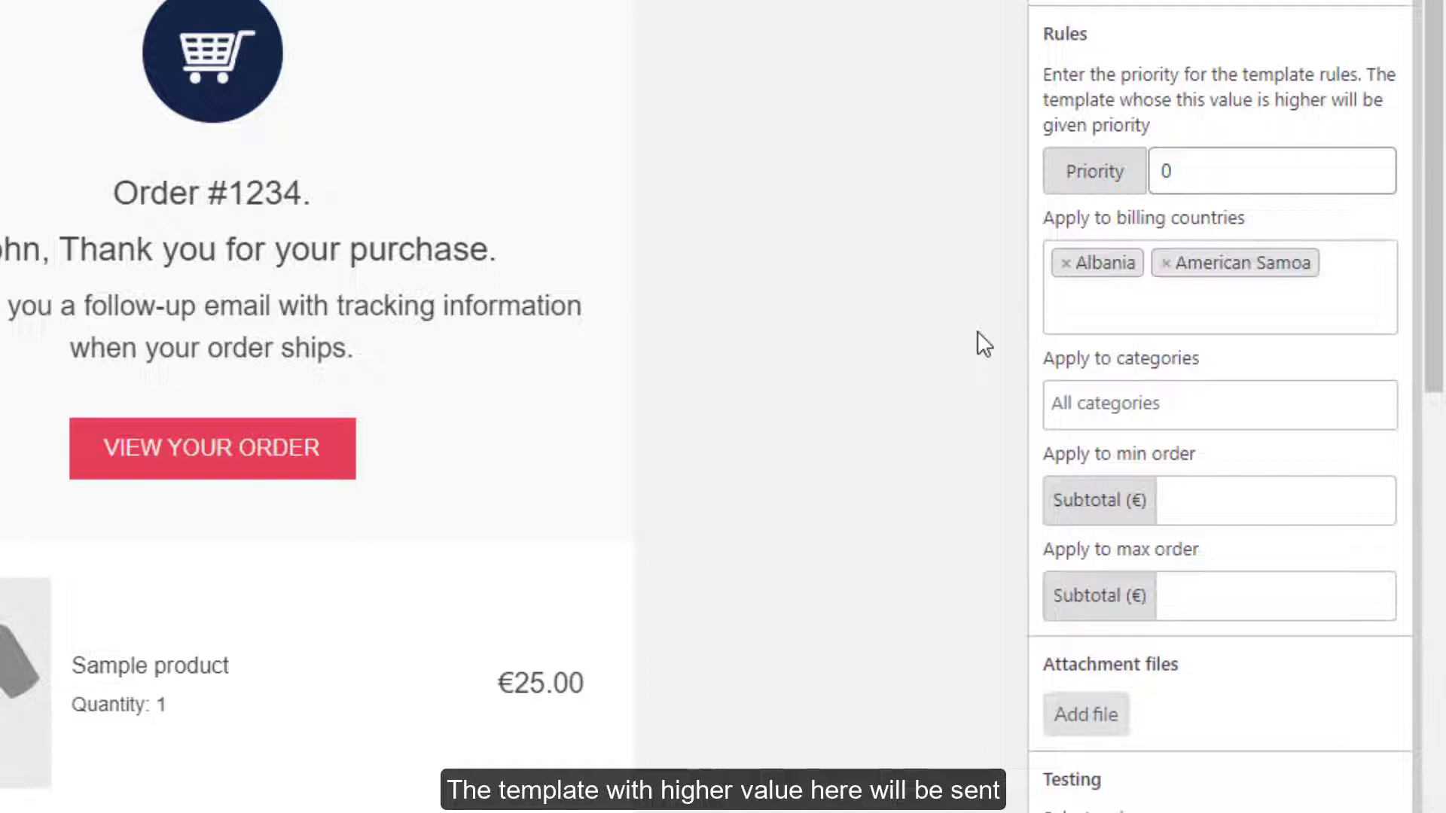
click(1144, 403)
click(1141, 505)
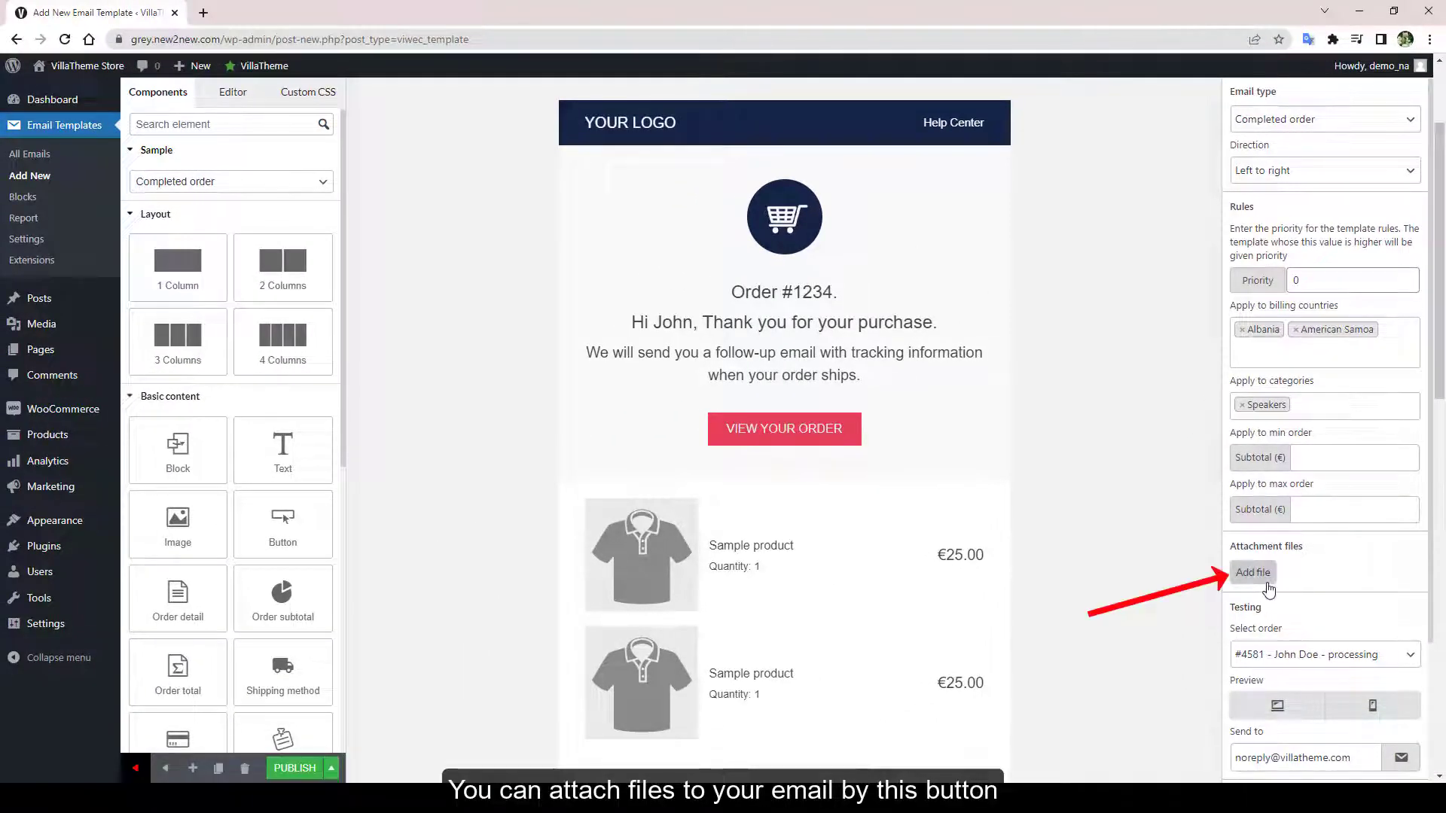
Step: Upload MBE3_WSH_L38.pdf from the computer and attach it to the template
click(1268, 586)
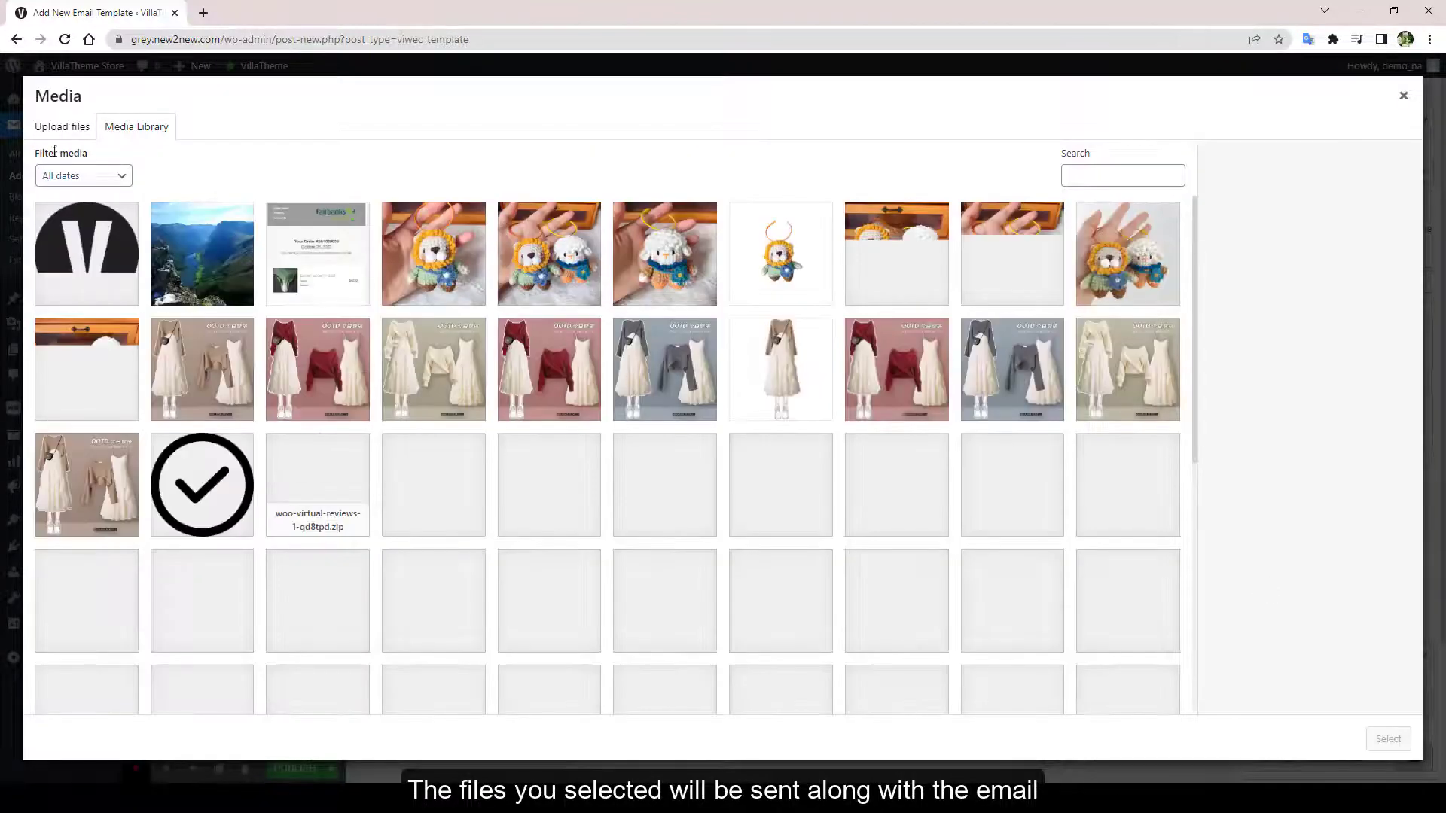
click(69, 136)
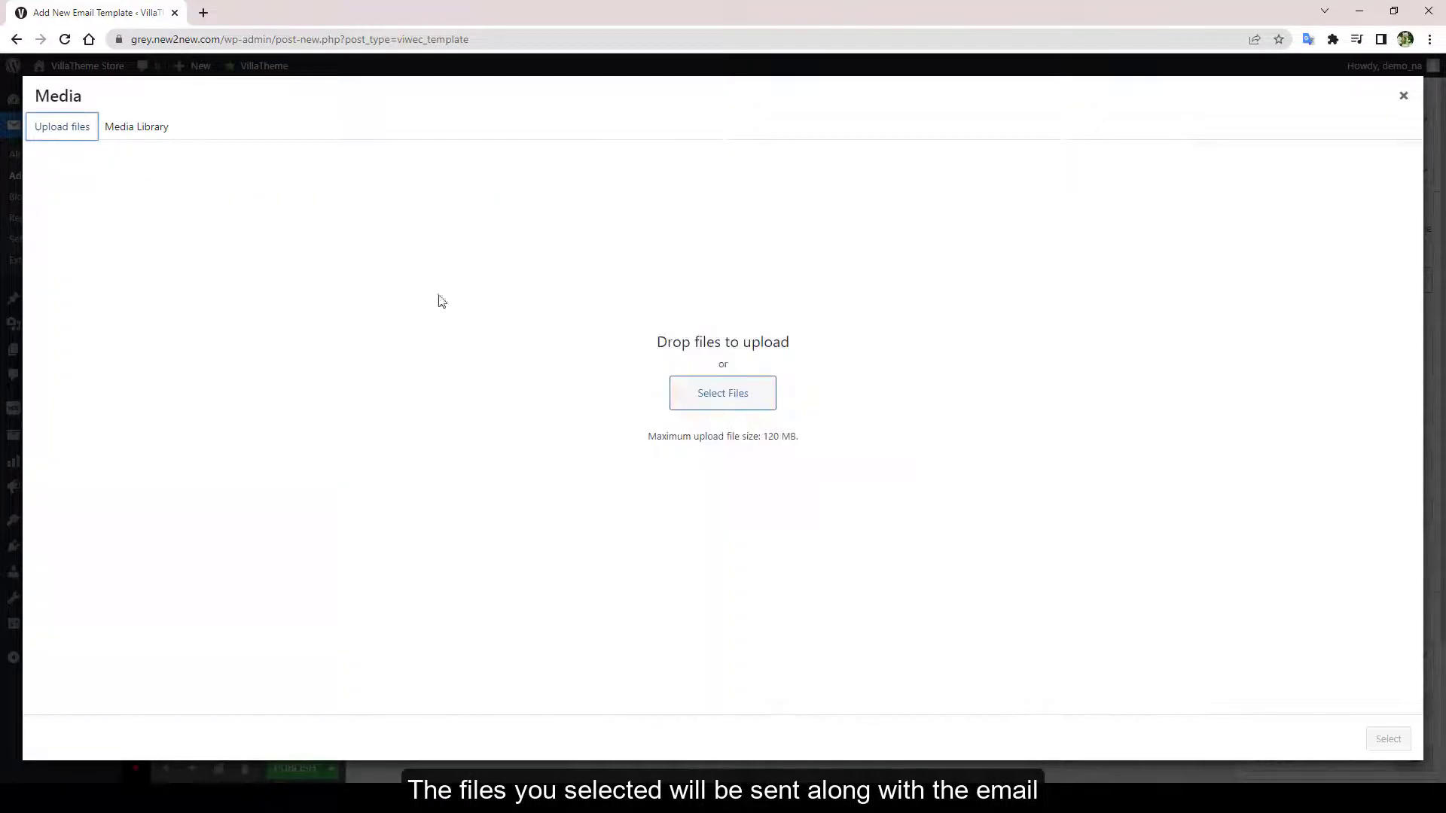
click(688, 391)
click(175, 134)
click(517, 473)
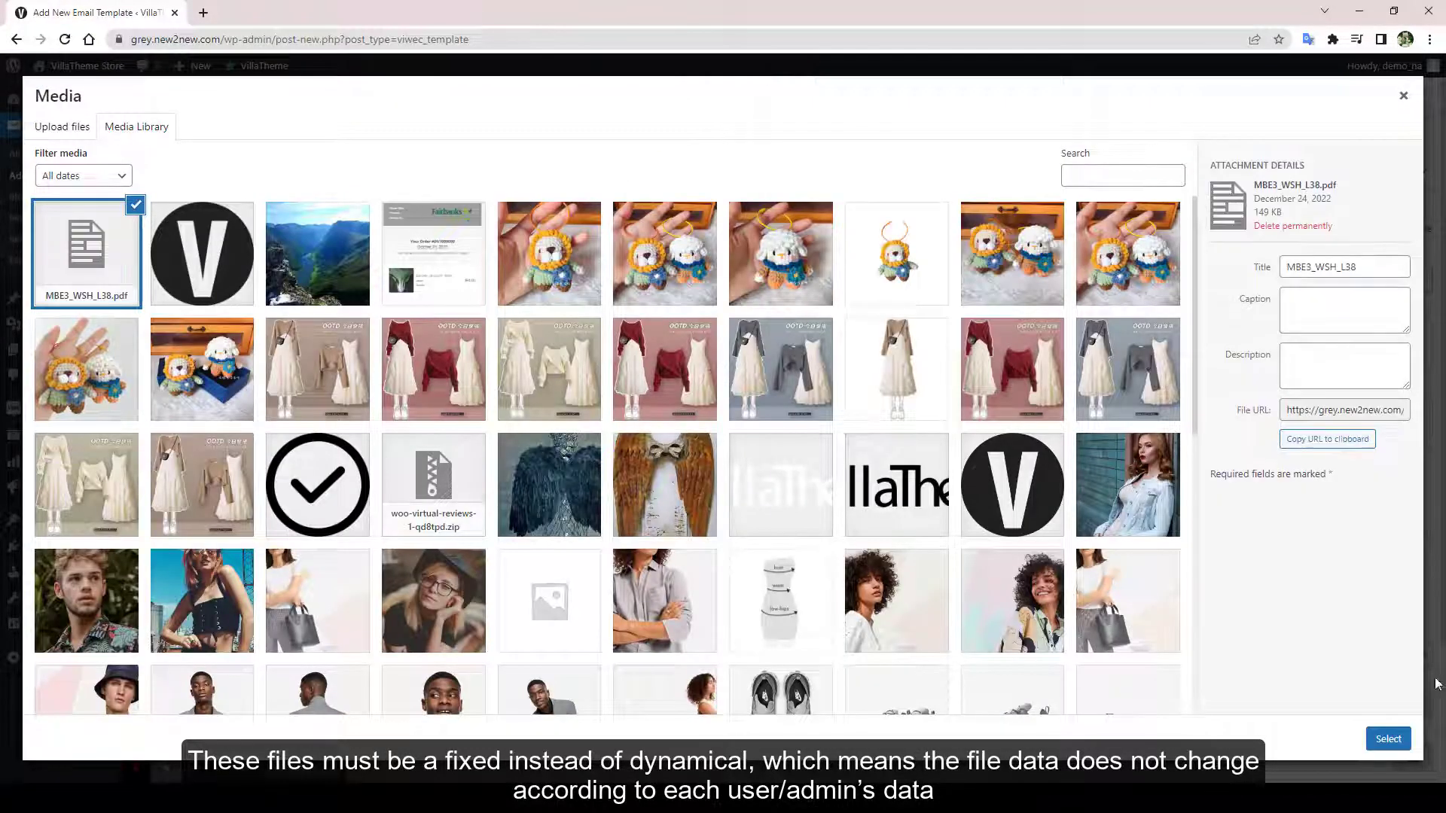
click(1389, 740)
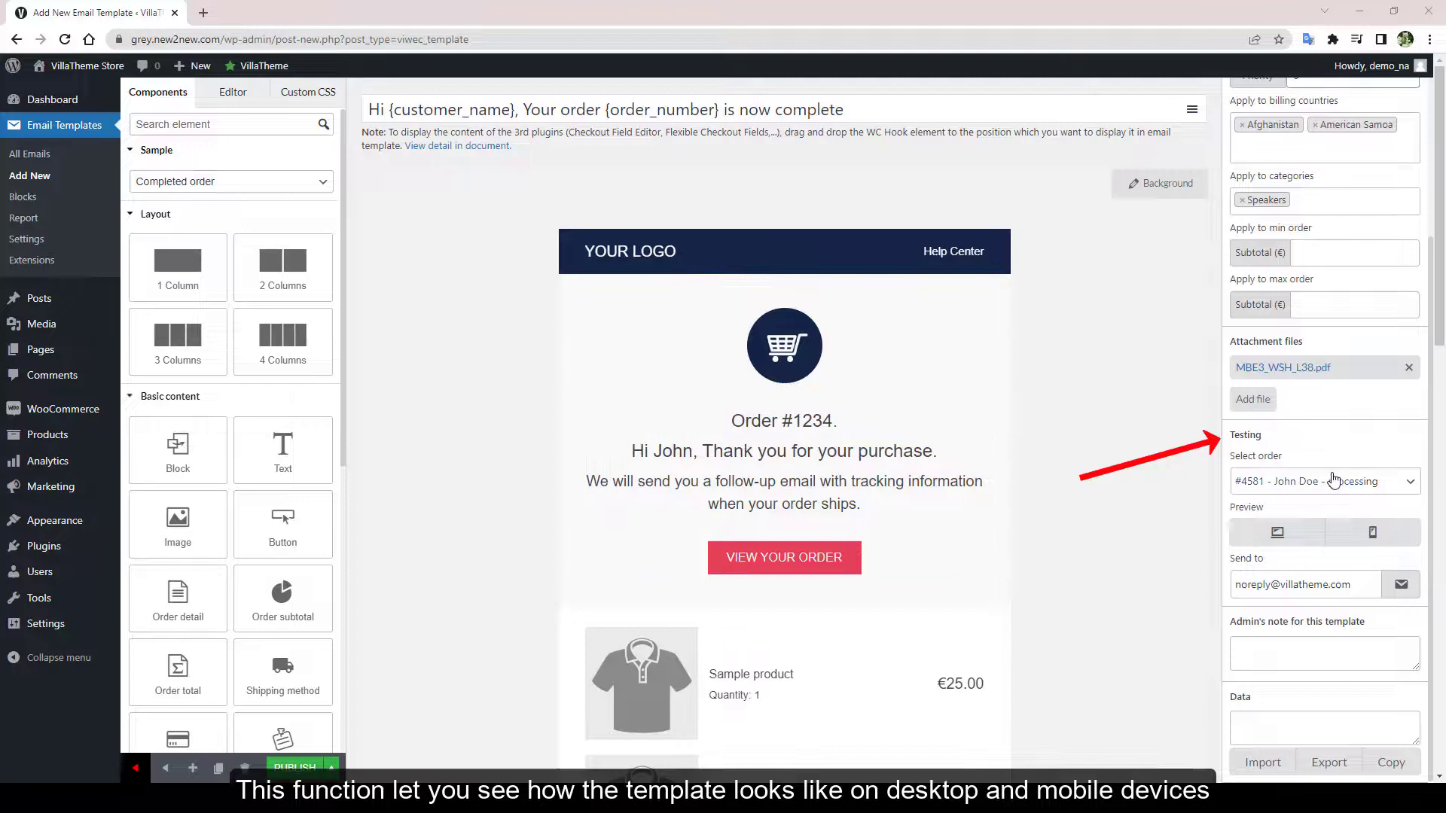
Step: Preview the email for order #4581 on desktop and then in the mobile layout
click(1394, 483)
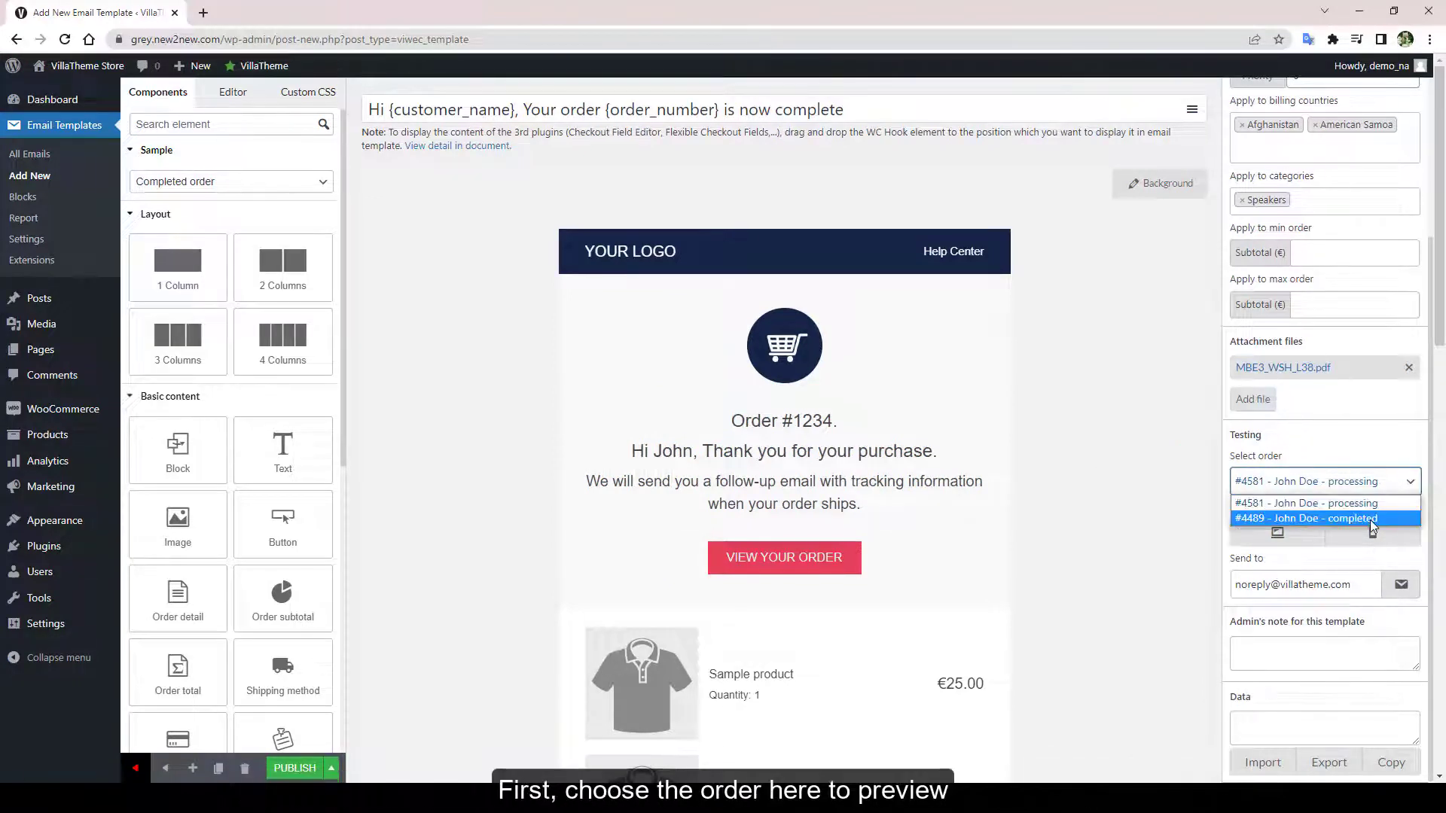
click(1395, 510)
click(1277, 532)
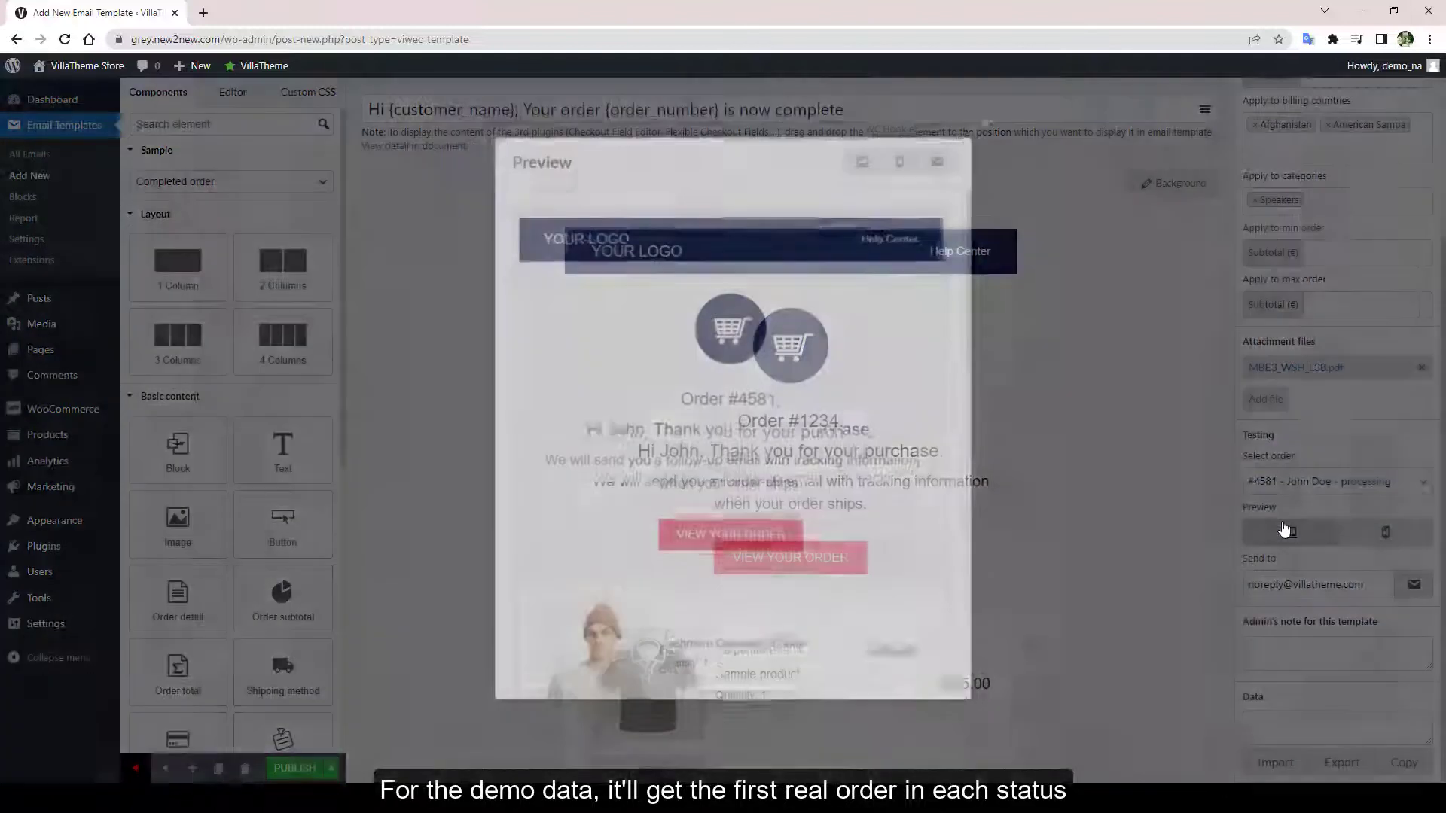
scroll(948, 446, down, 10)
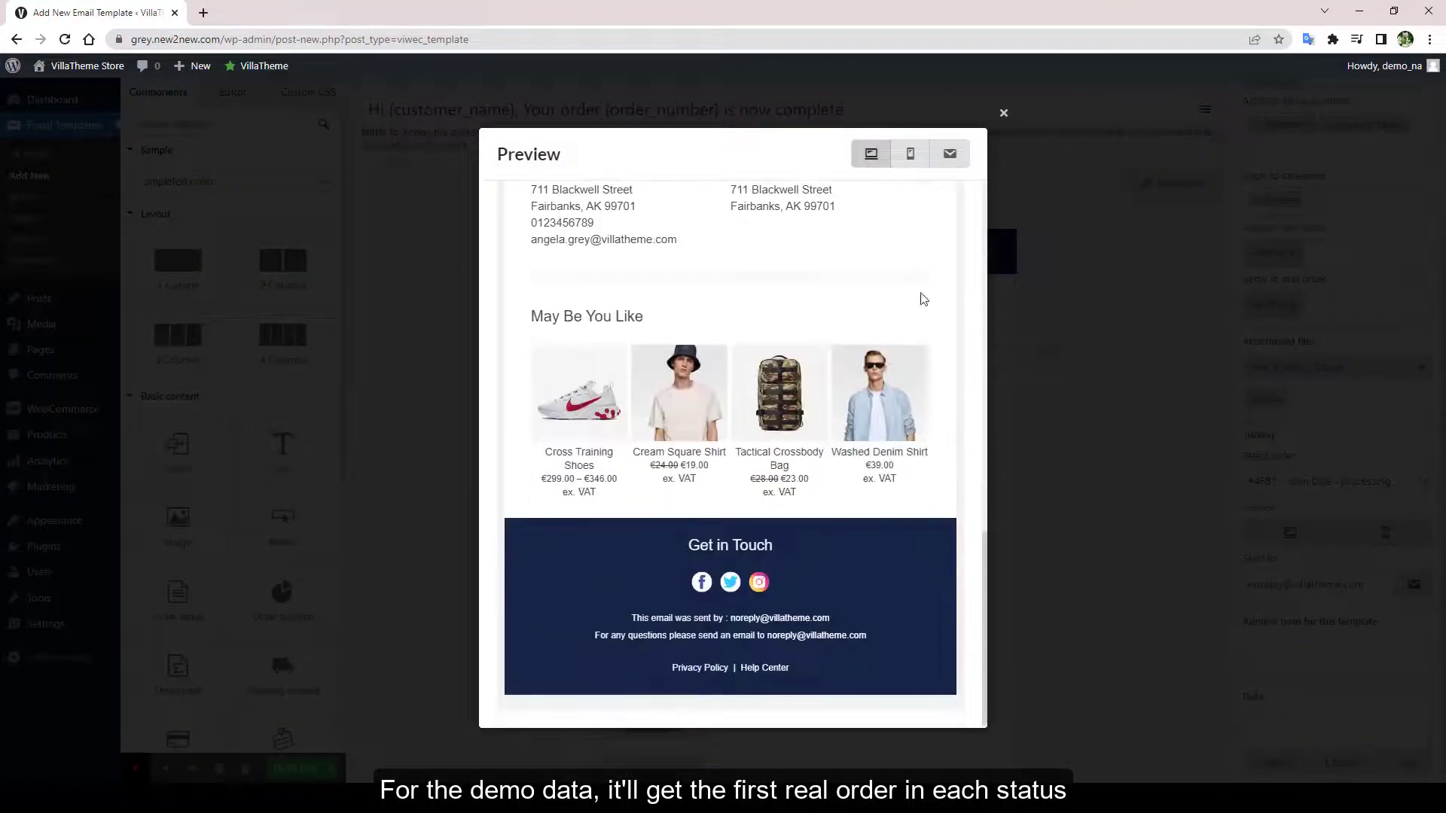
click(910, 154)
scroll(908, 347, down, 8)
scroll(909, 346, up, 20)
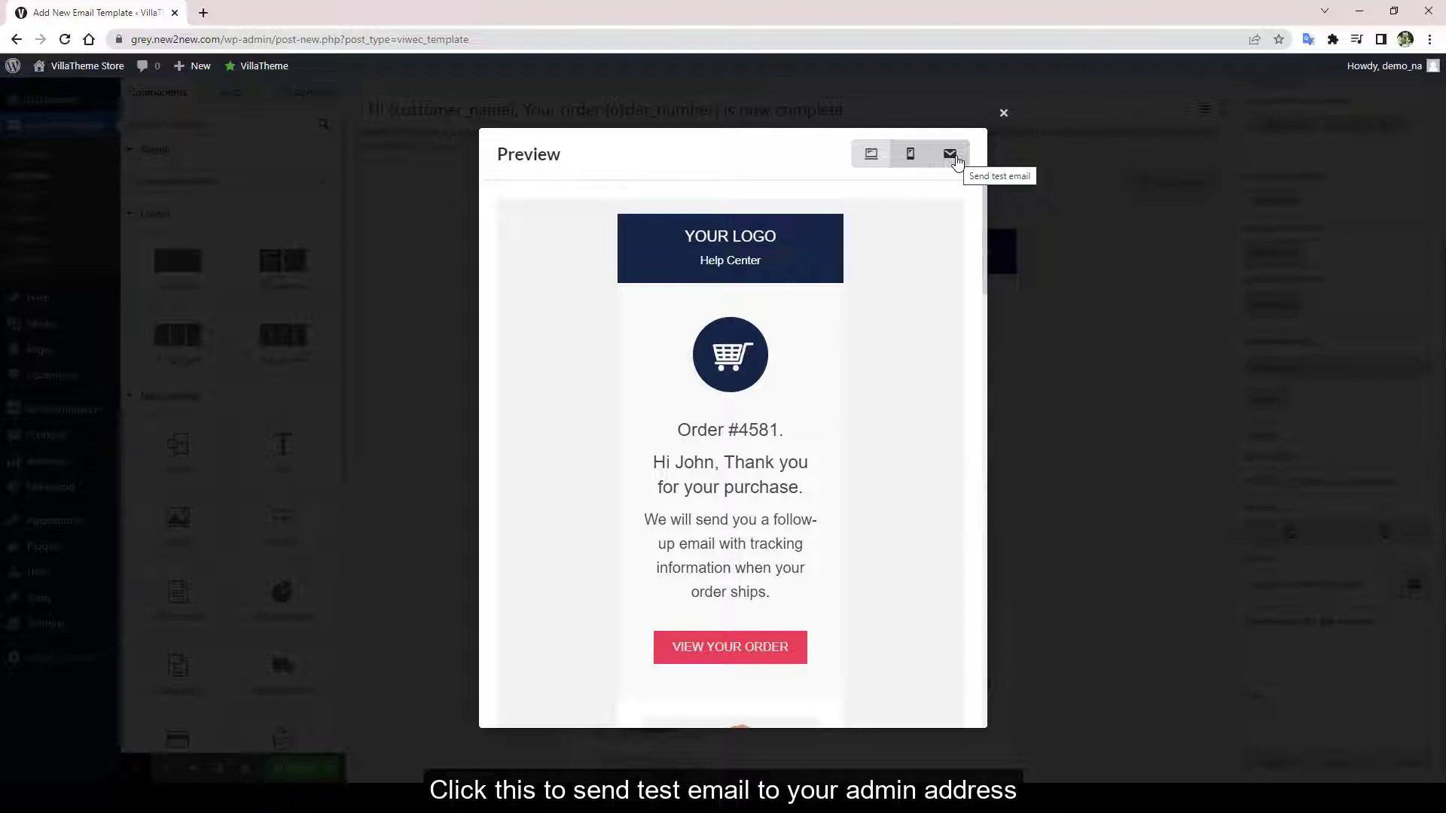
Step: Close the preview and send a test email to the recipient address
click(1006, 114)
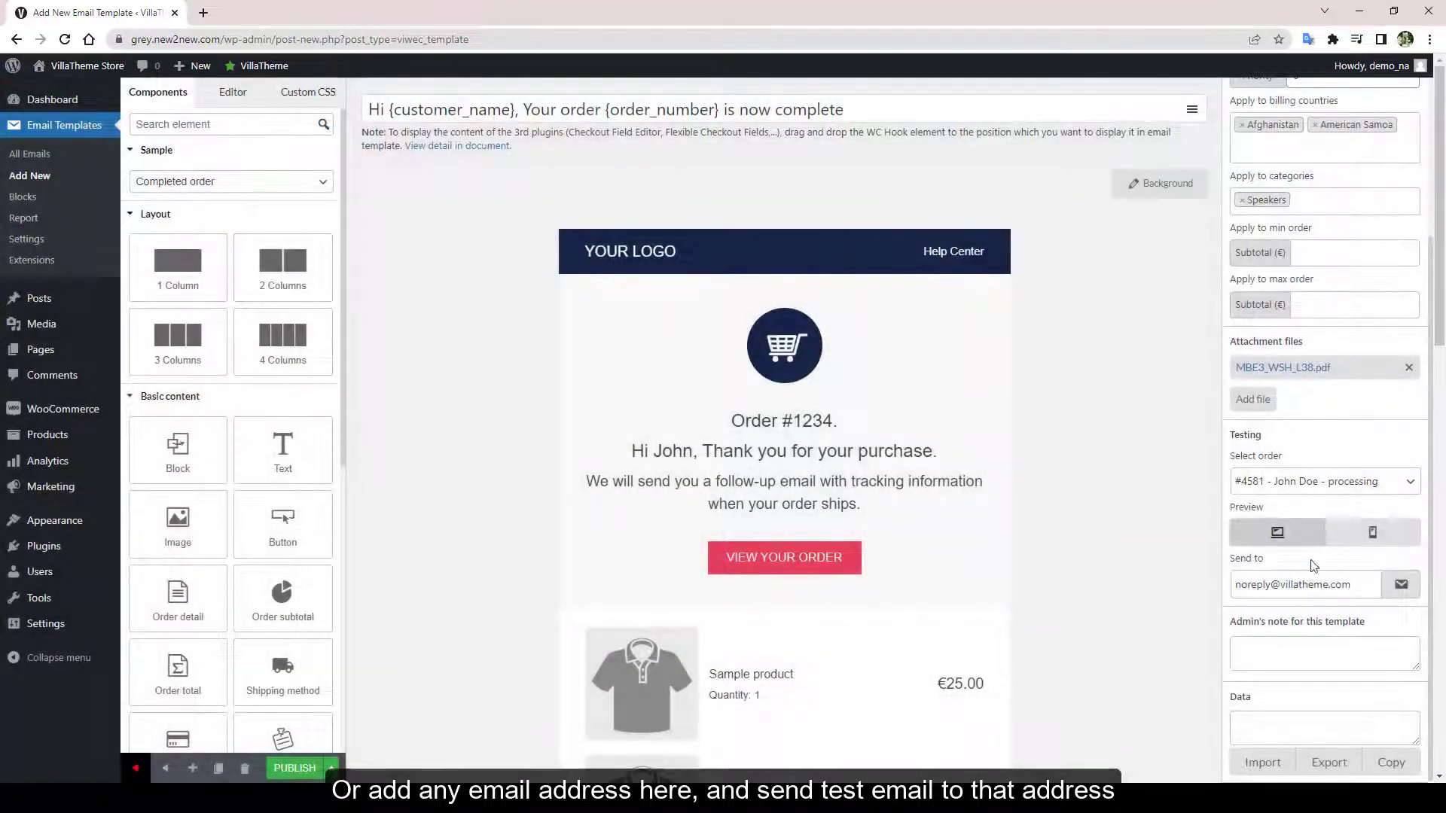
click(1301, 586)
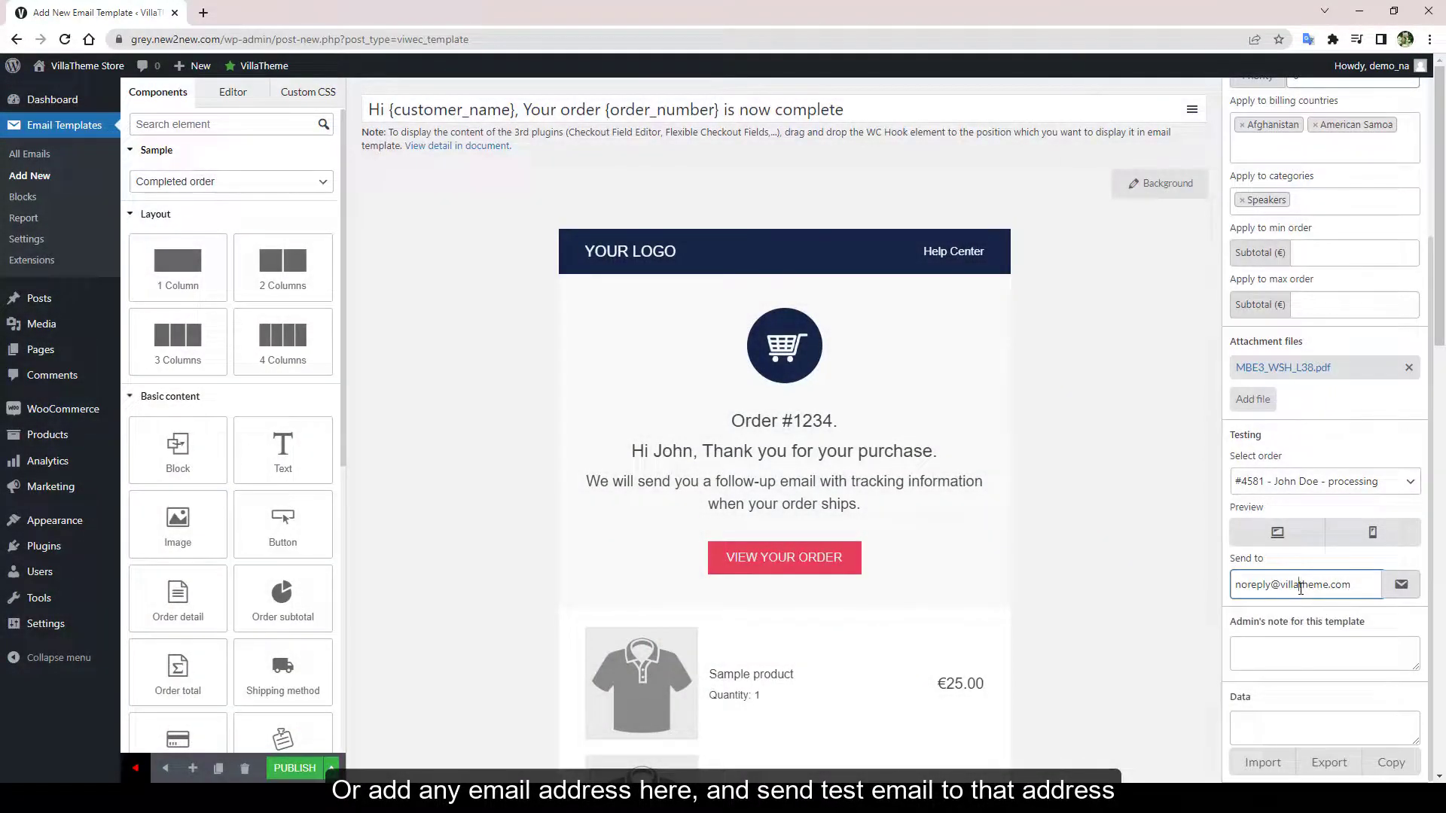
click(1401, 586)
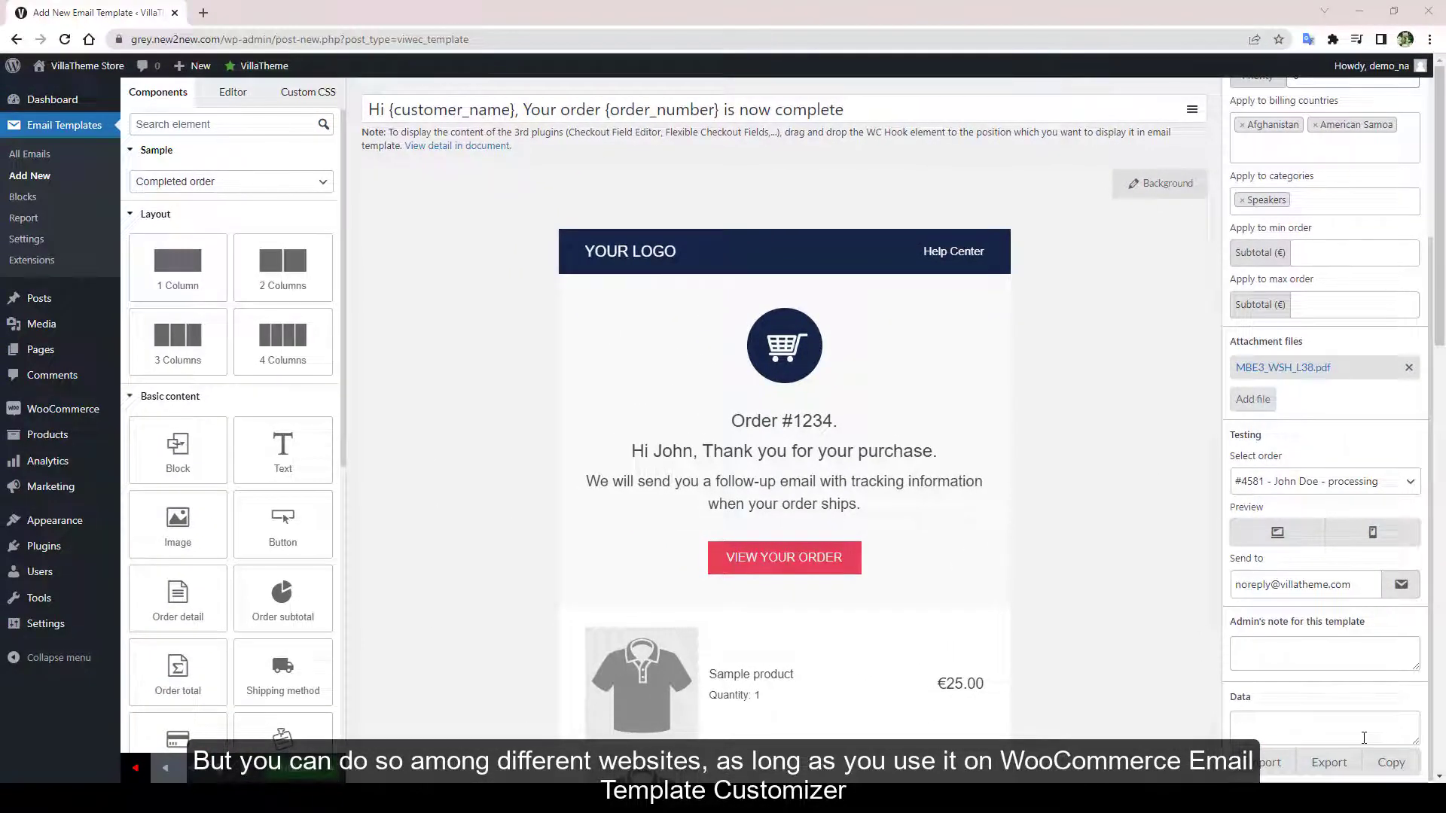
Step: Export and copy this template's data, and open a blank new template in another tab
click(1330, 763)
click(1391, 762)
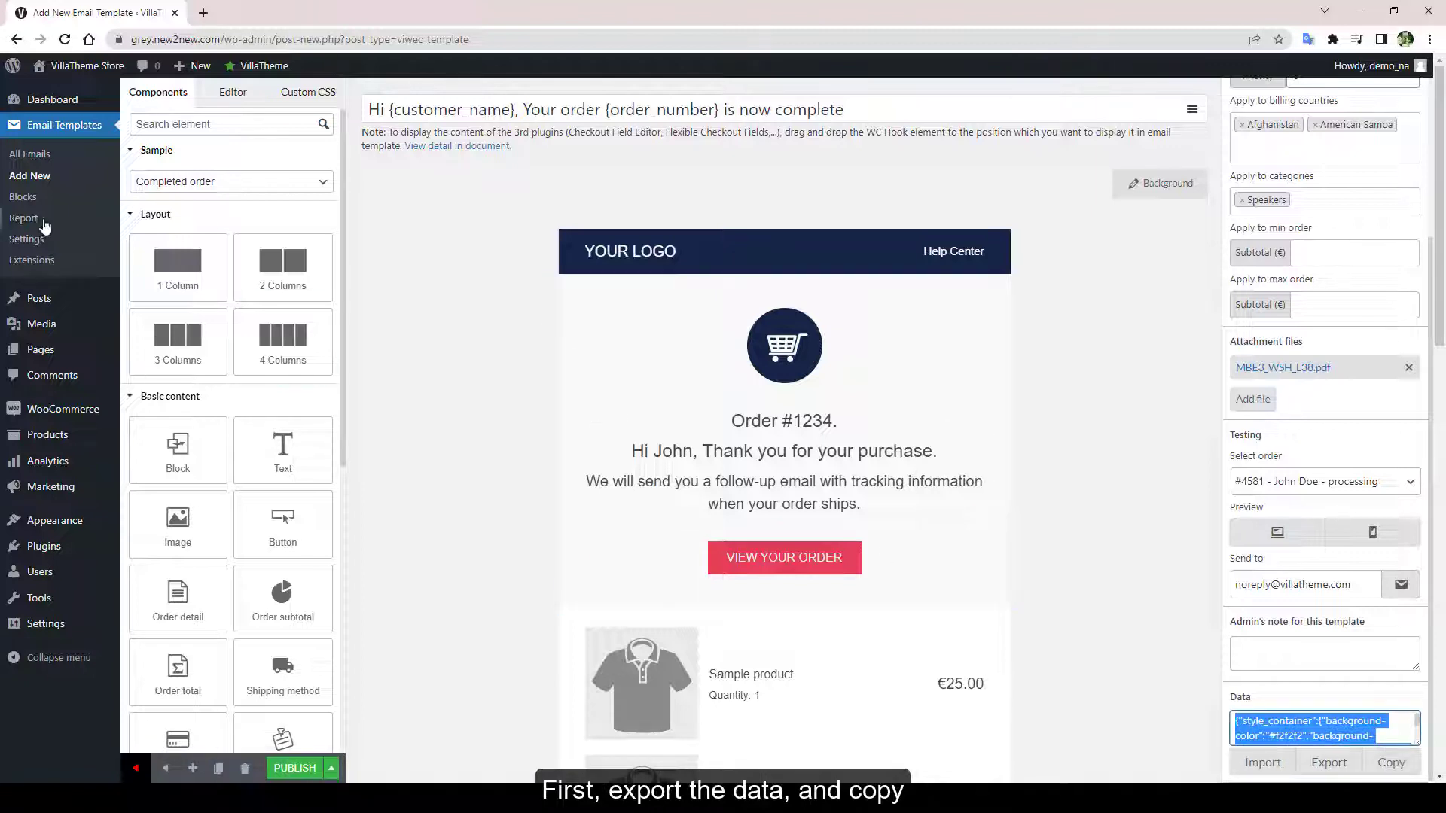
right_click(41, 175)
click(75, 184)
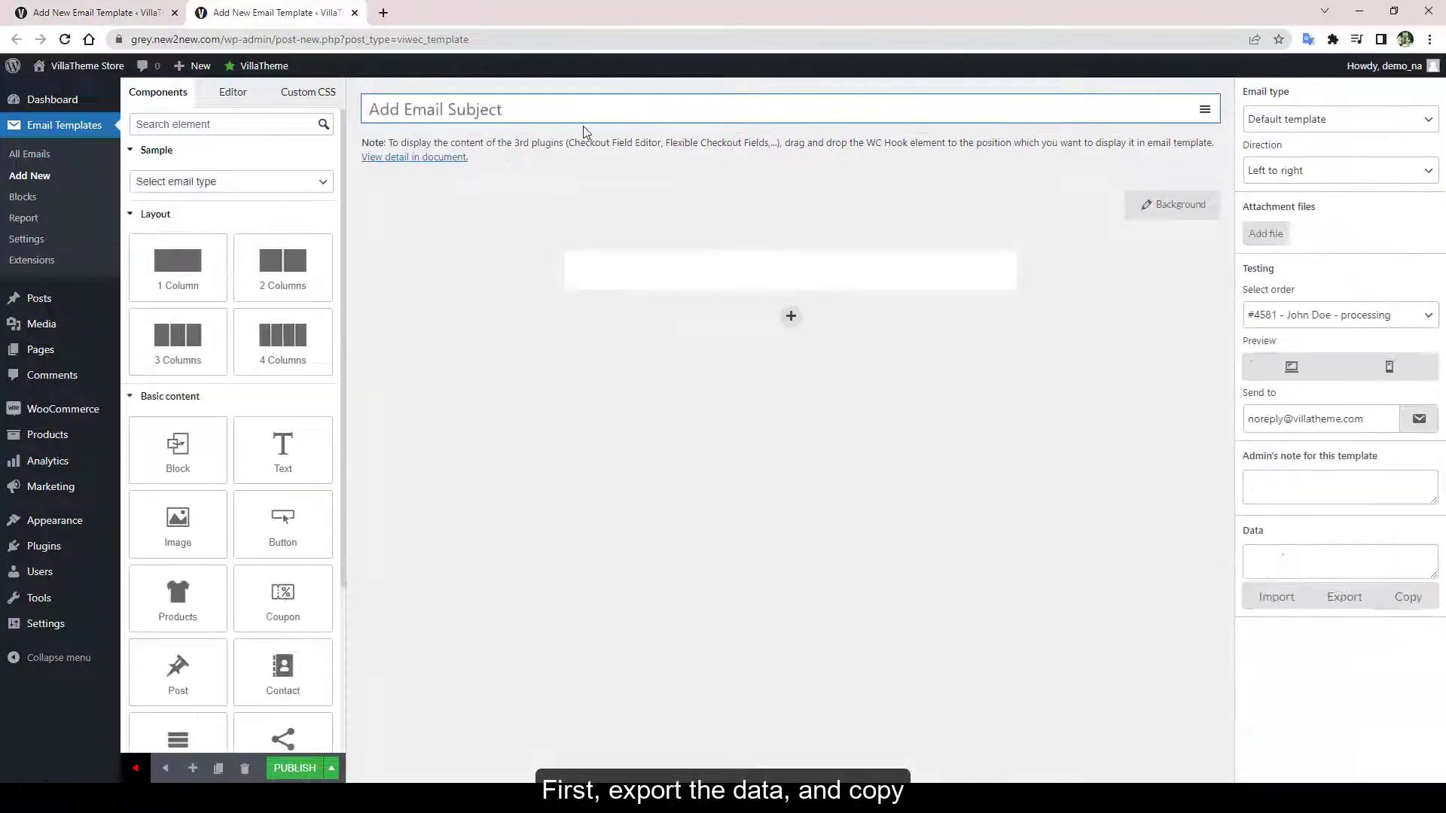
Step: Paste the copied data into the new template's Data field and import it
click(1323, 561)
key(ctrl+v)
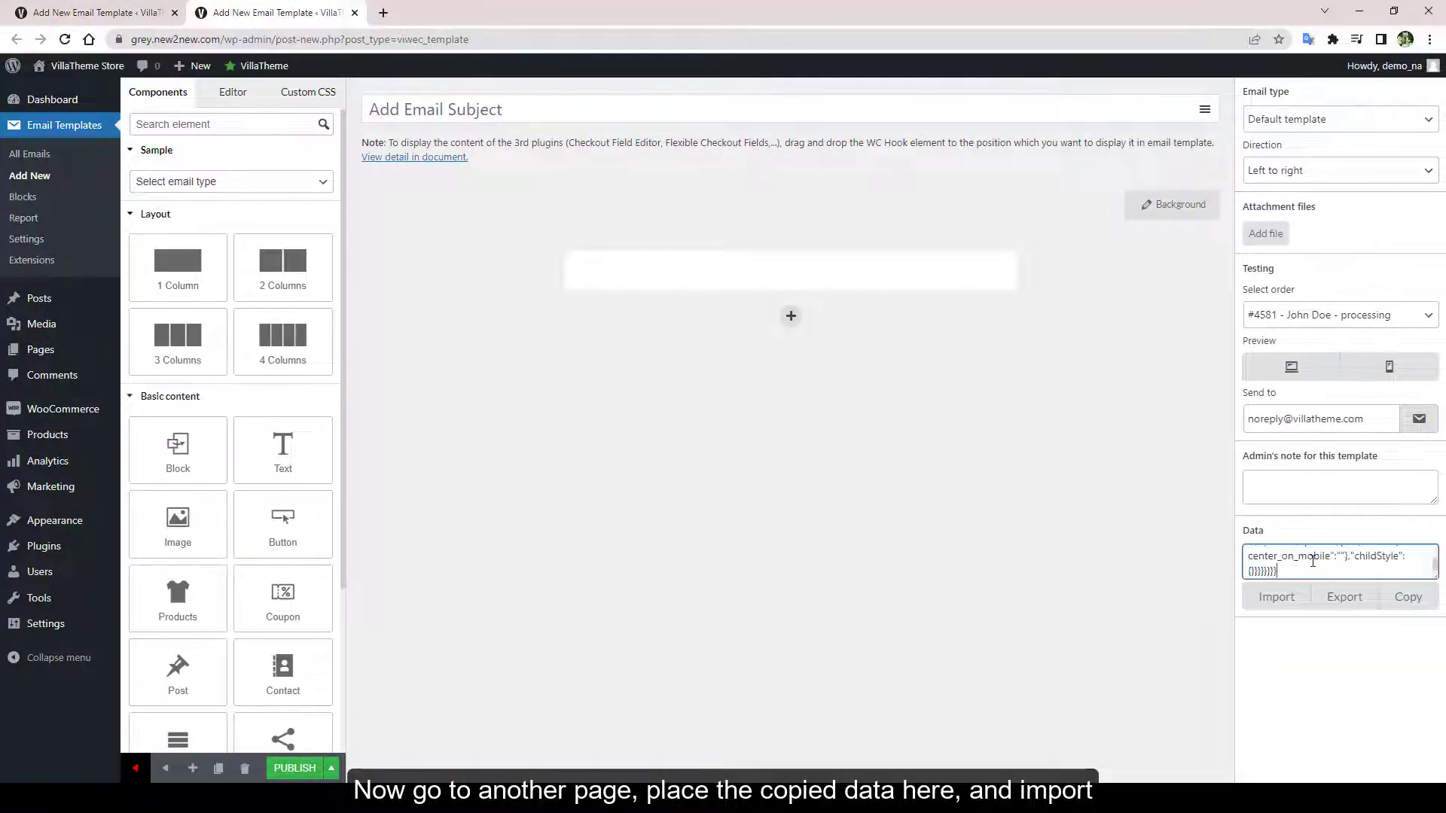
click(1274, 596)
scroll(1141, 594, down, 1)
scroll(1141, 594, down, 10)
scroll(1135, 581, up, 5)
scroll(1135, 581, up, 10)
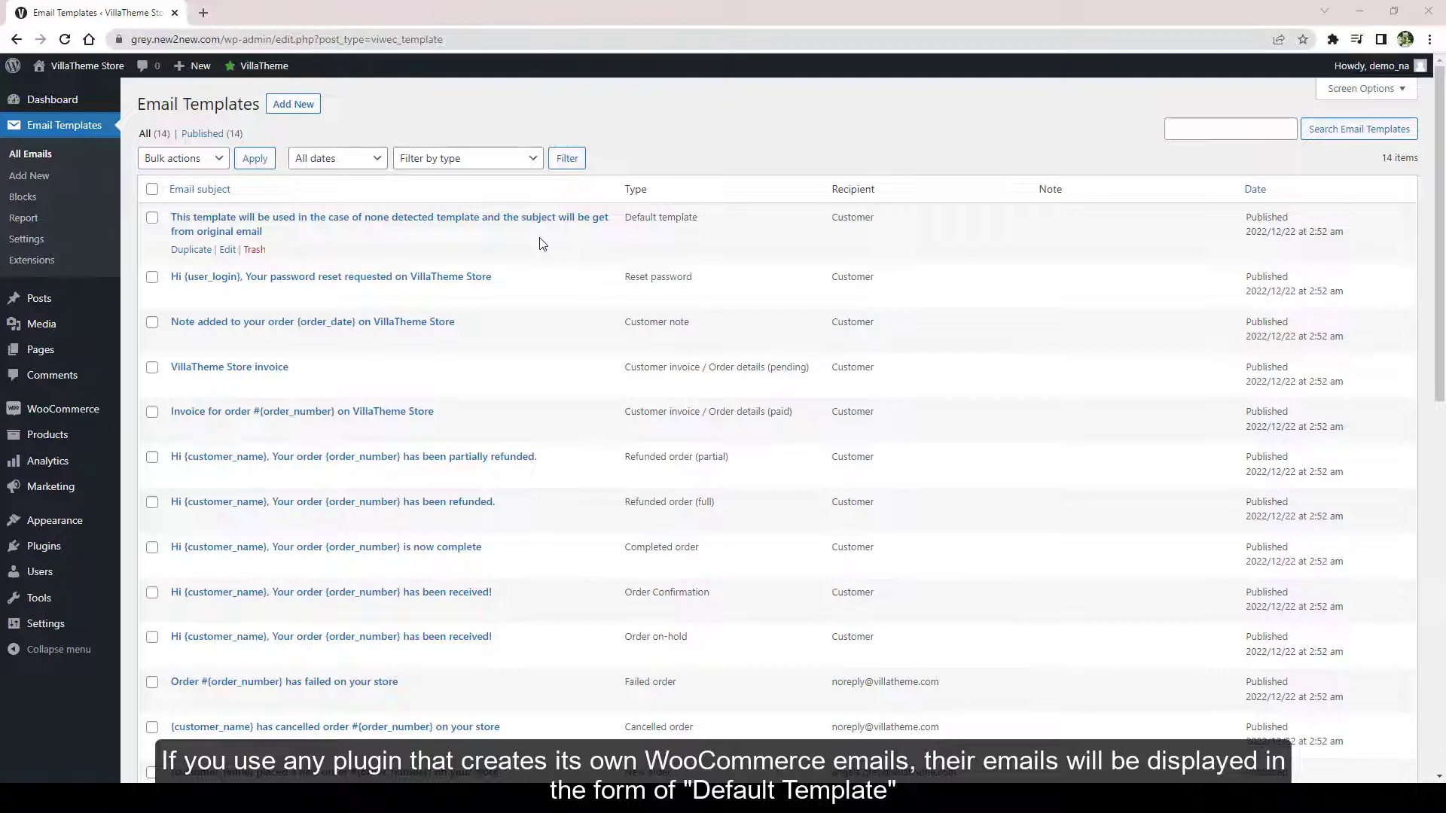
Step: Open the order status management page to locate the custom Shipped email
mouse_move(68, 414)
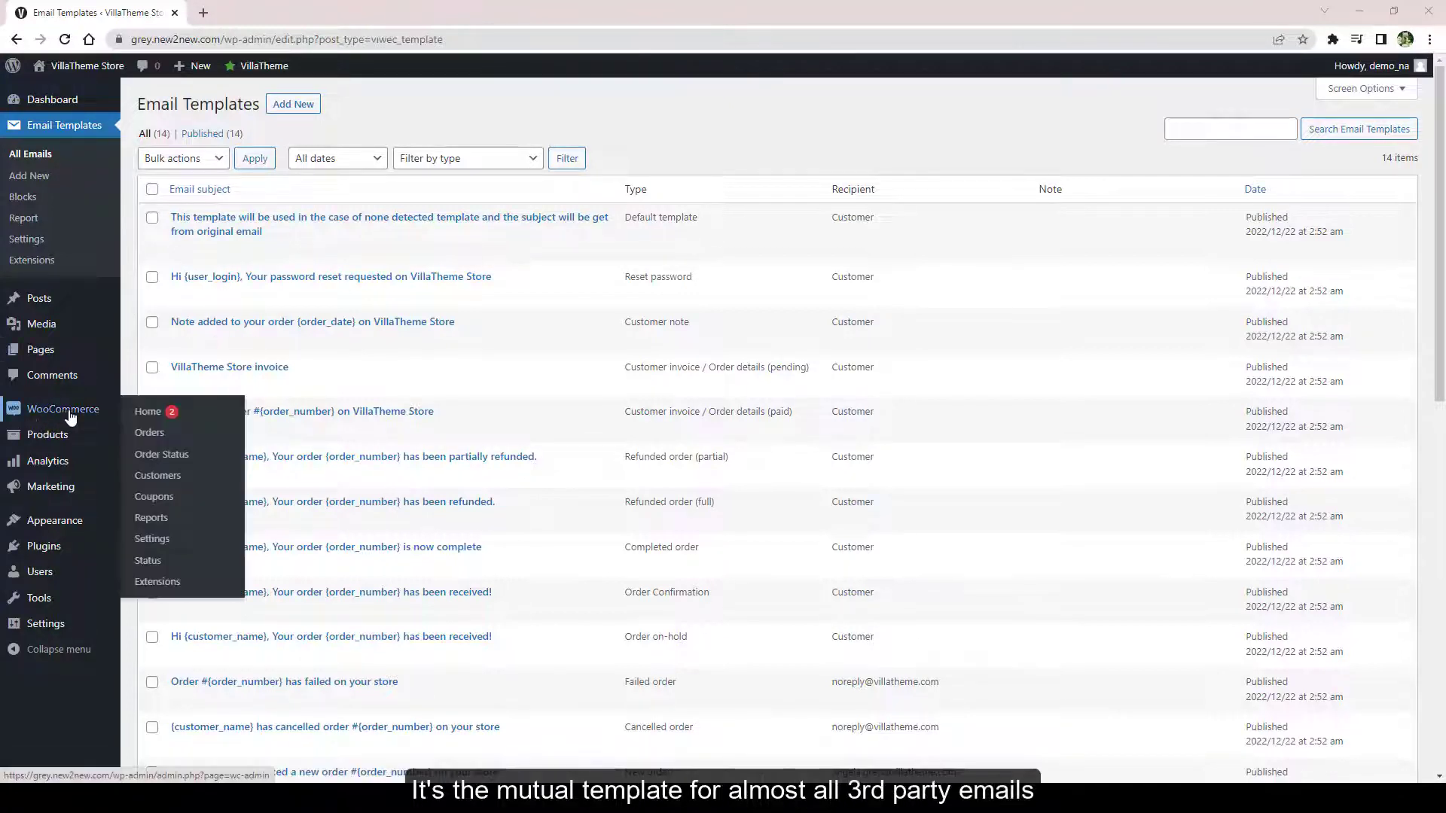
click(140, 461)
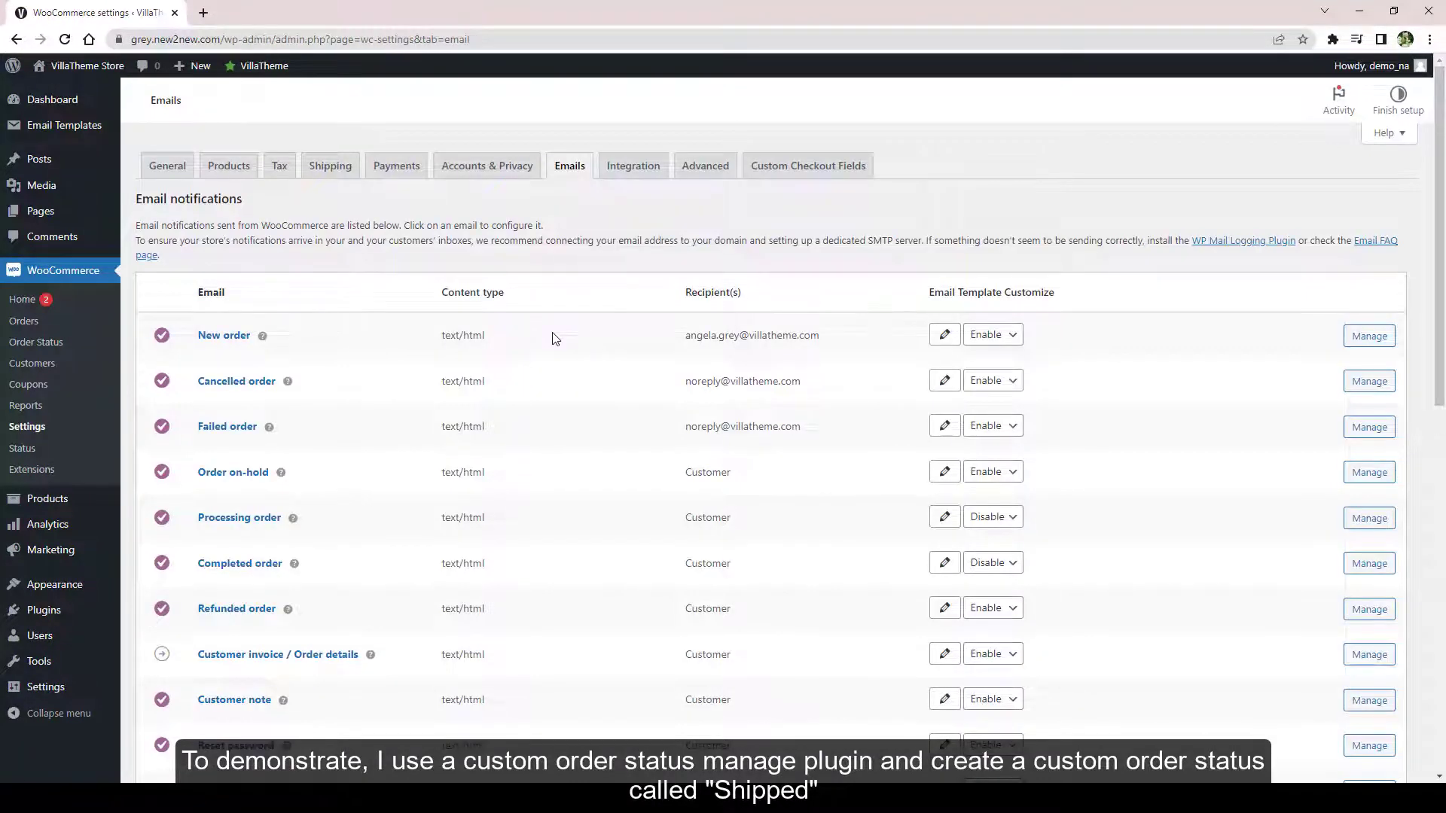
scroll(554, 339, down, 5)
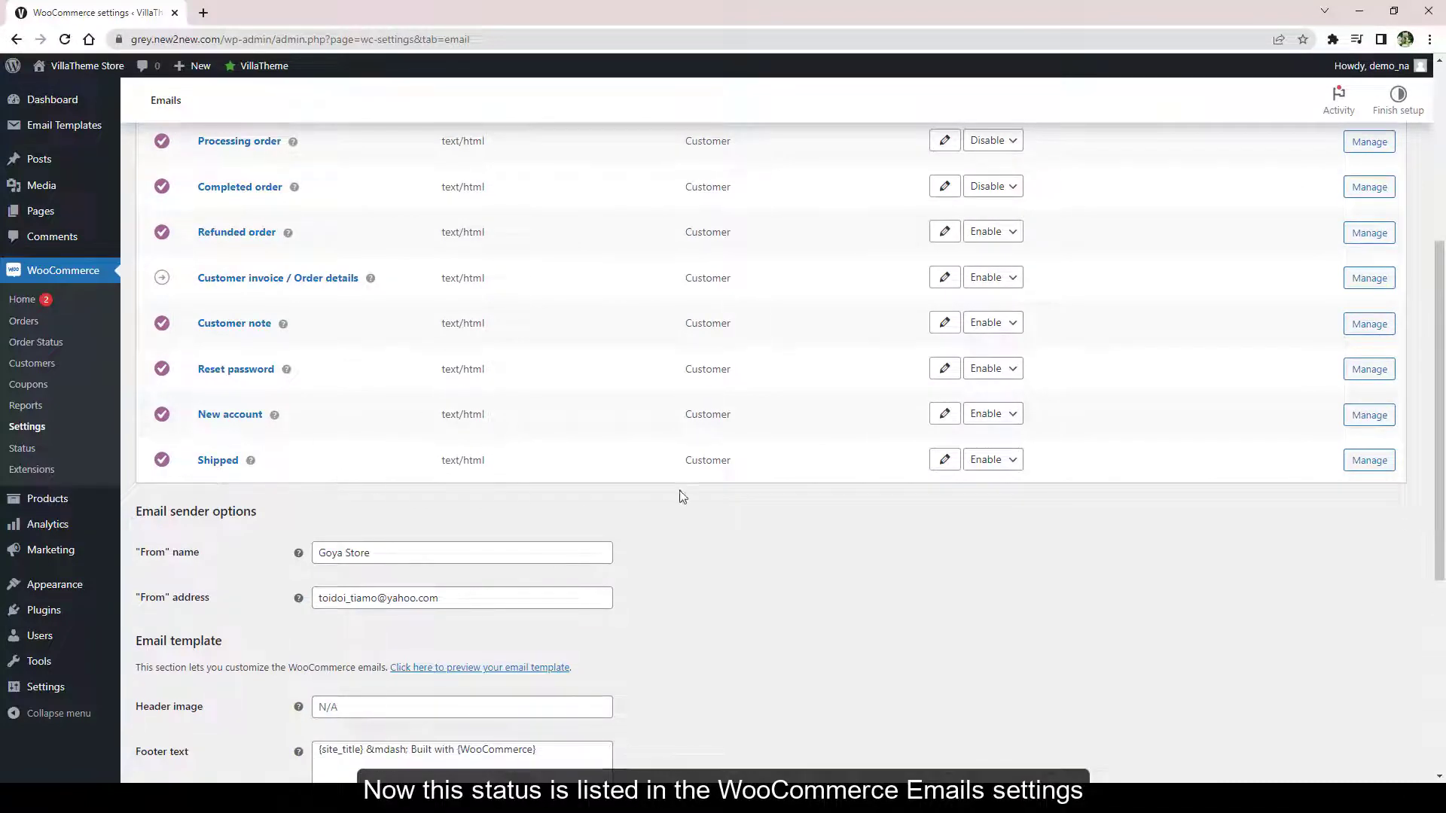
Step: Check which template the Shipped email uses and open the Default template for editing
click(947, 462)
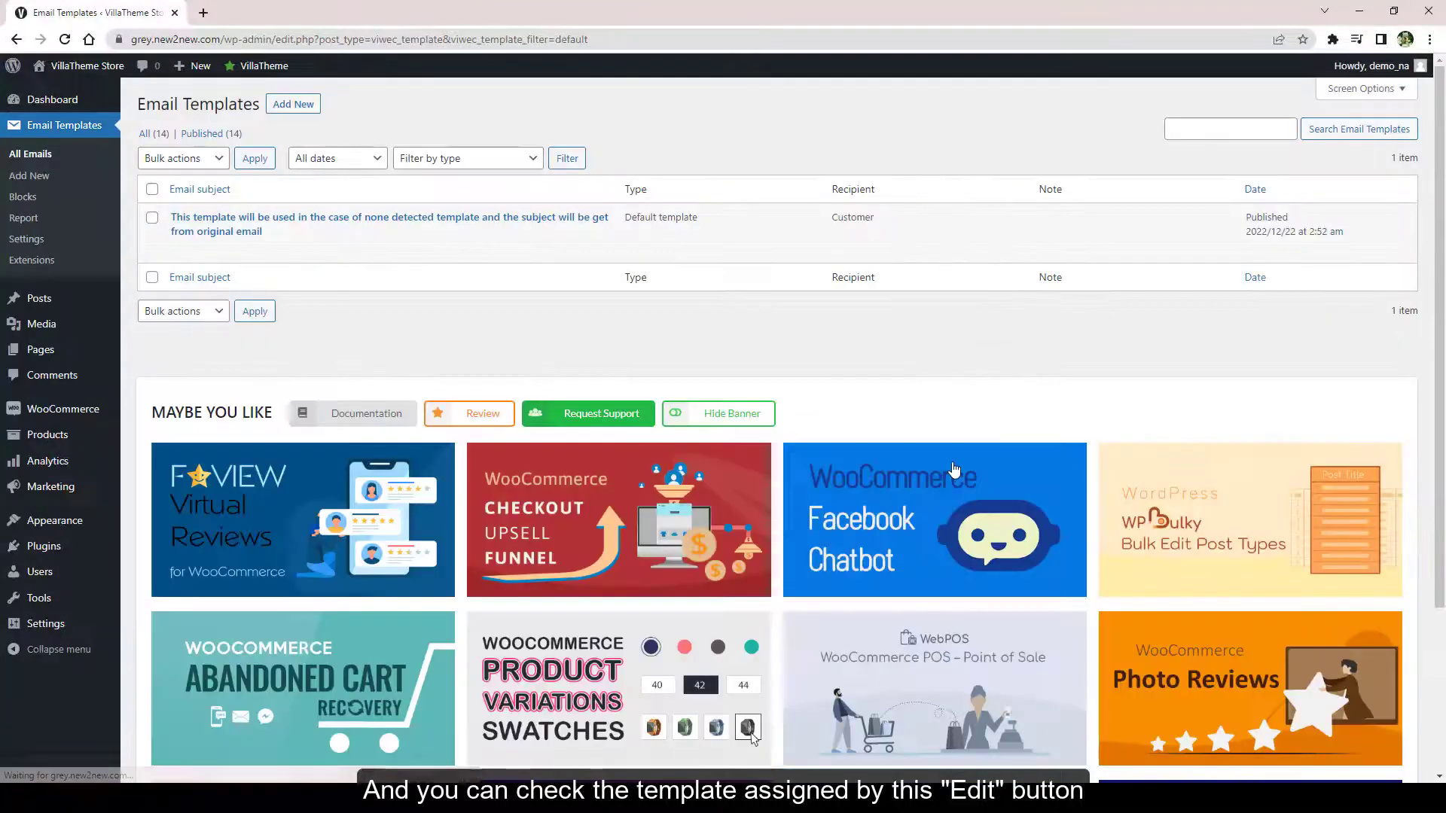
mouse_move(395, 224)
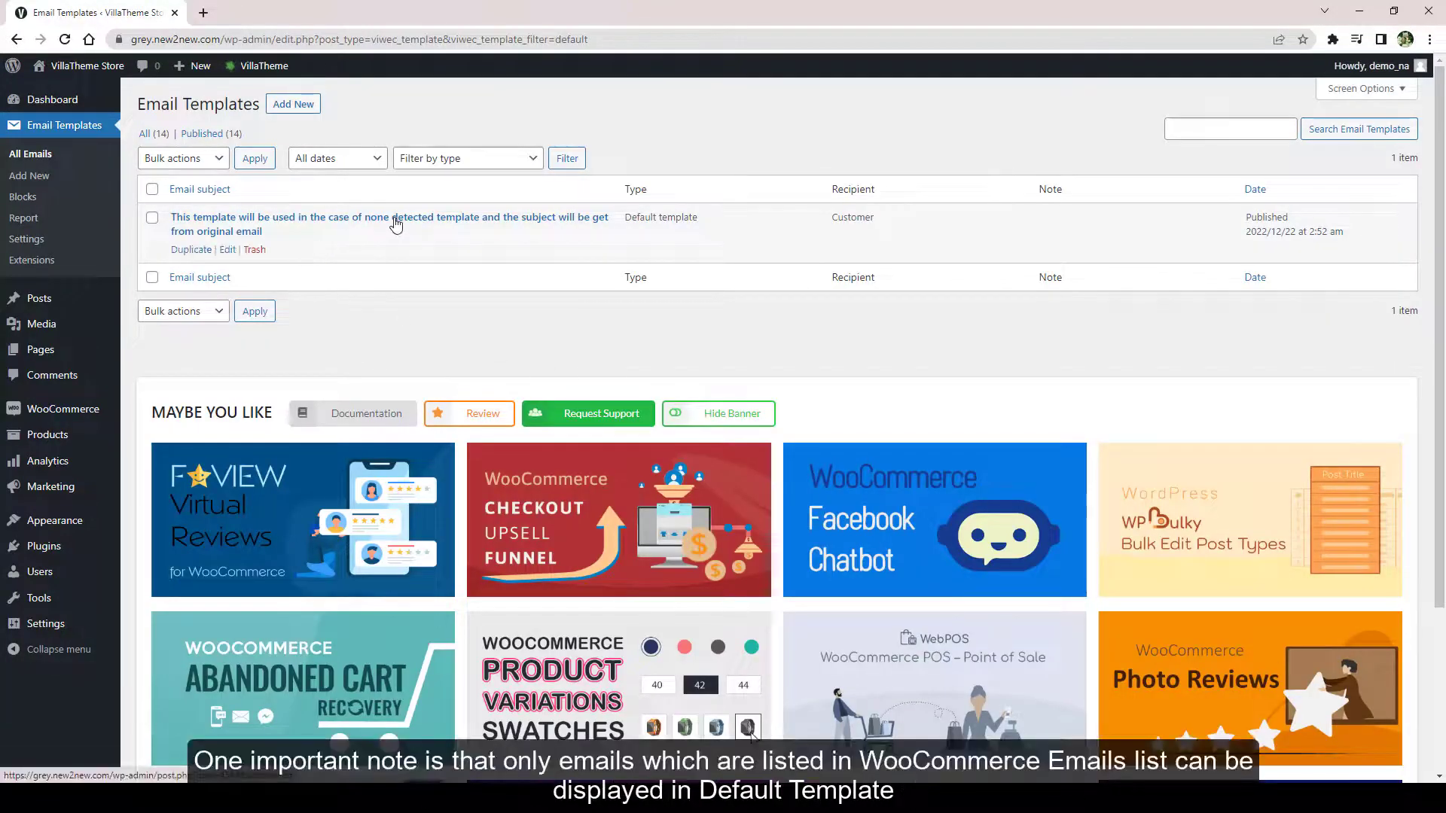
click(396, 225)
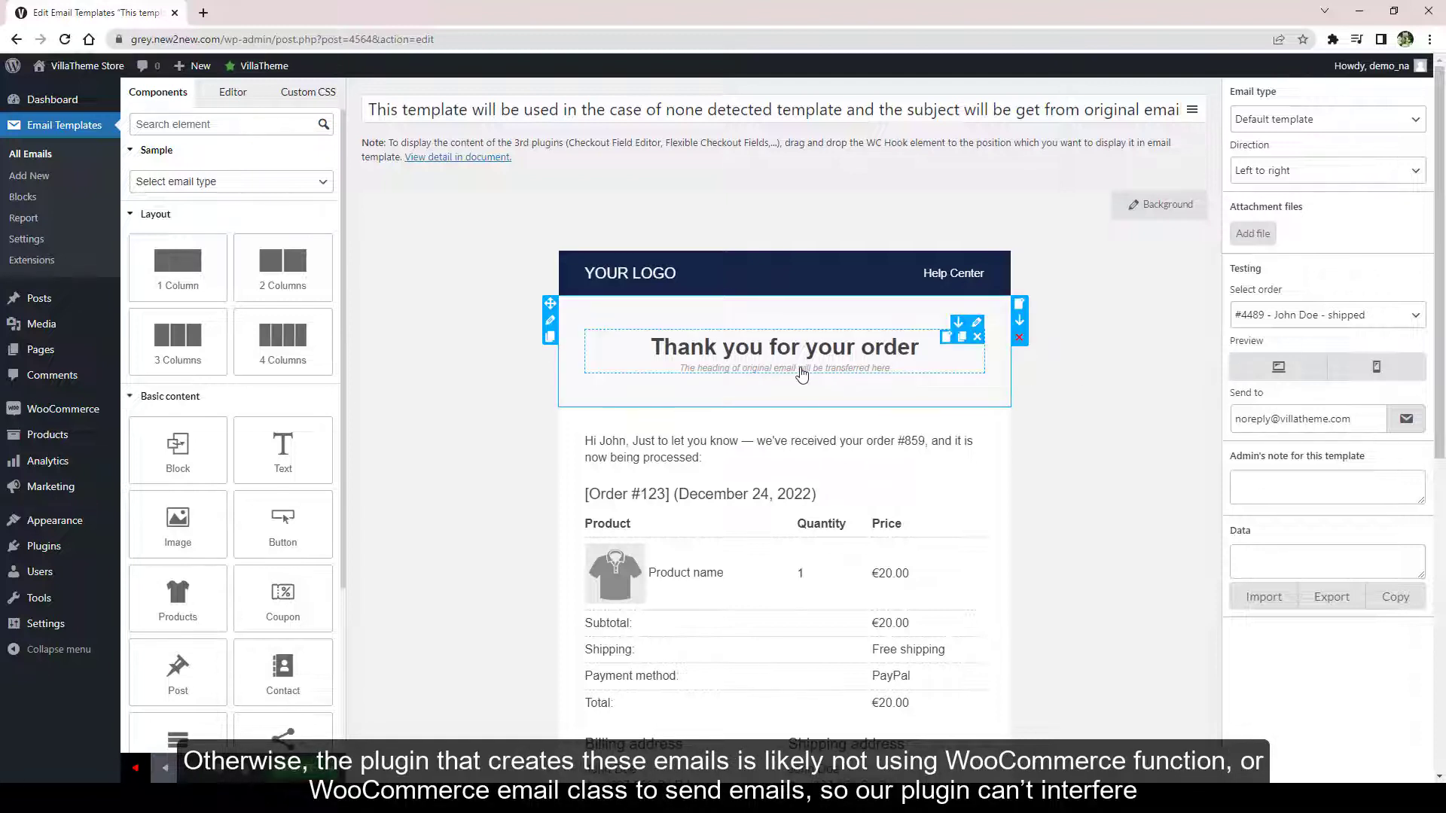
Step: Inspect the heading and order content block settings, then deselect the block
click(802, 374)
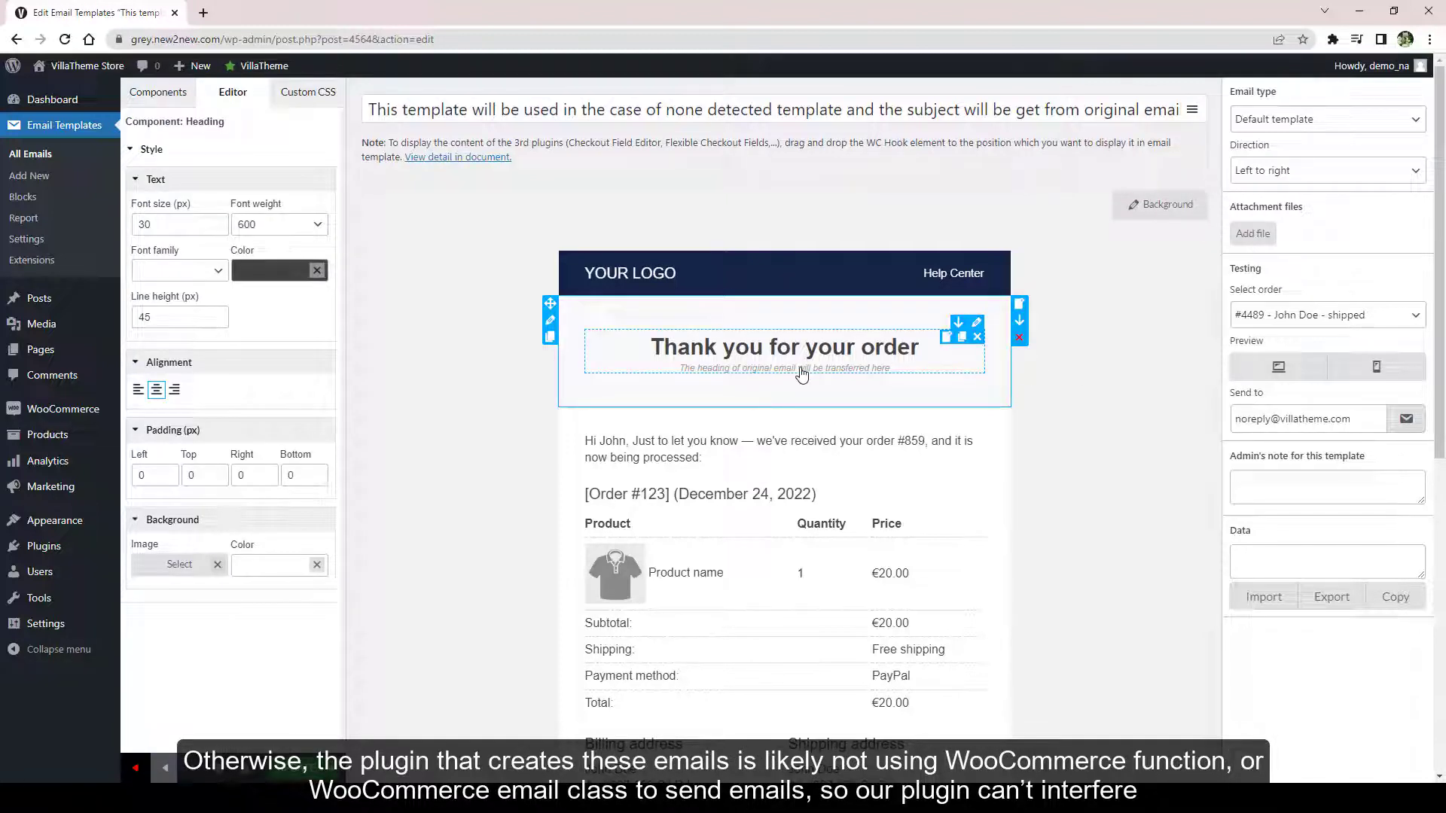
click(810, 475)
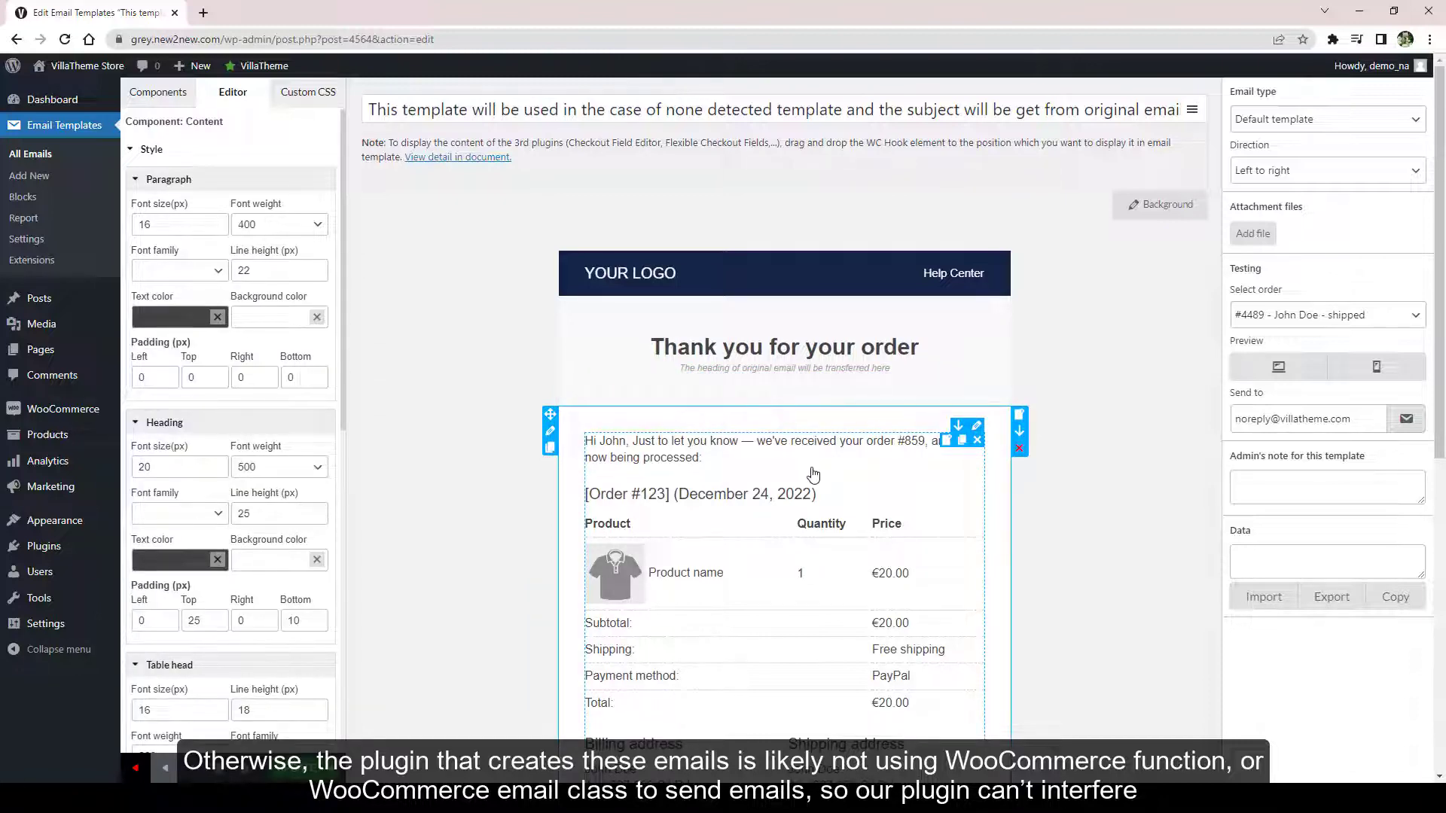
click(429, 496)
scroll(427, 495, down, 5)
scroll(542, 487, up, 5)
scroll(282, 519, down, 3)
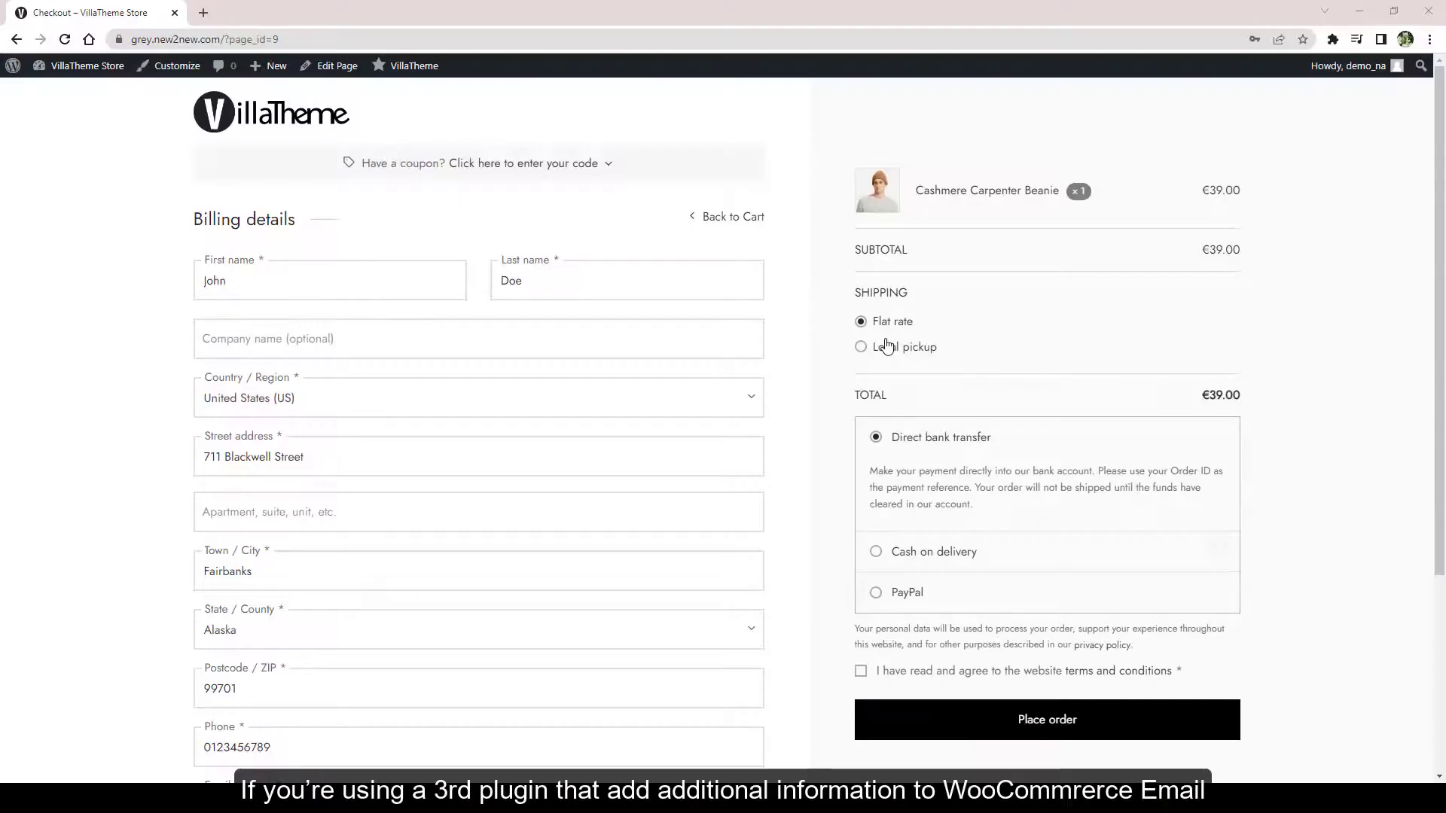
scroll(887, 346, down, 4)
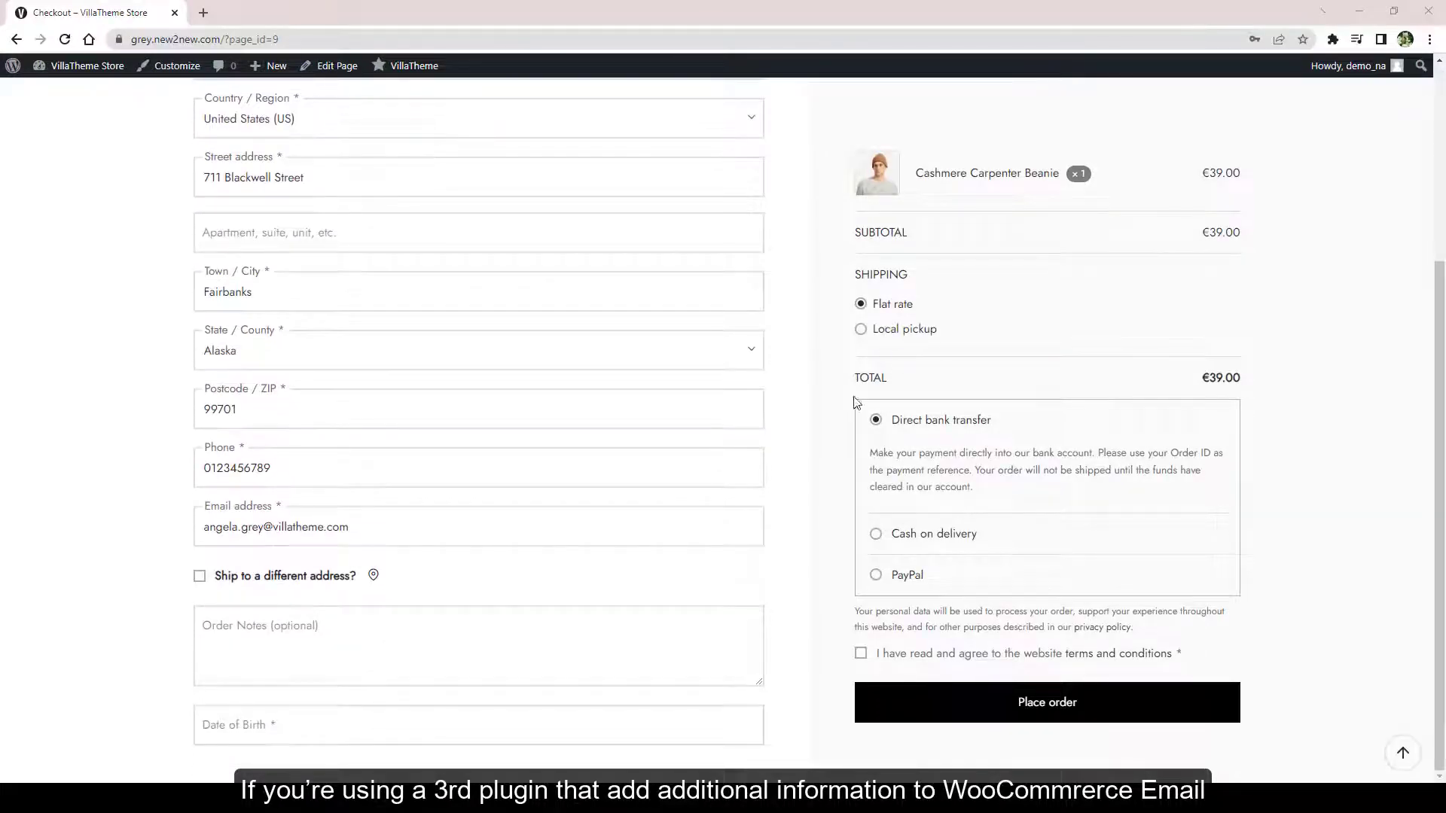
click(305, 731)
text(17/08/1997)
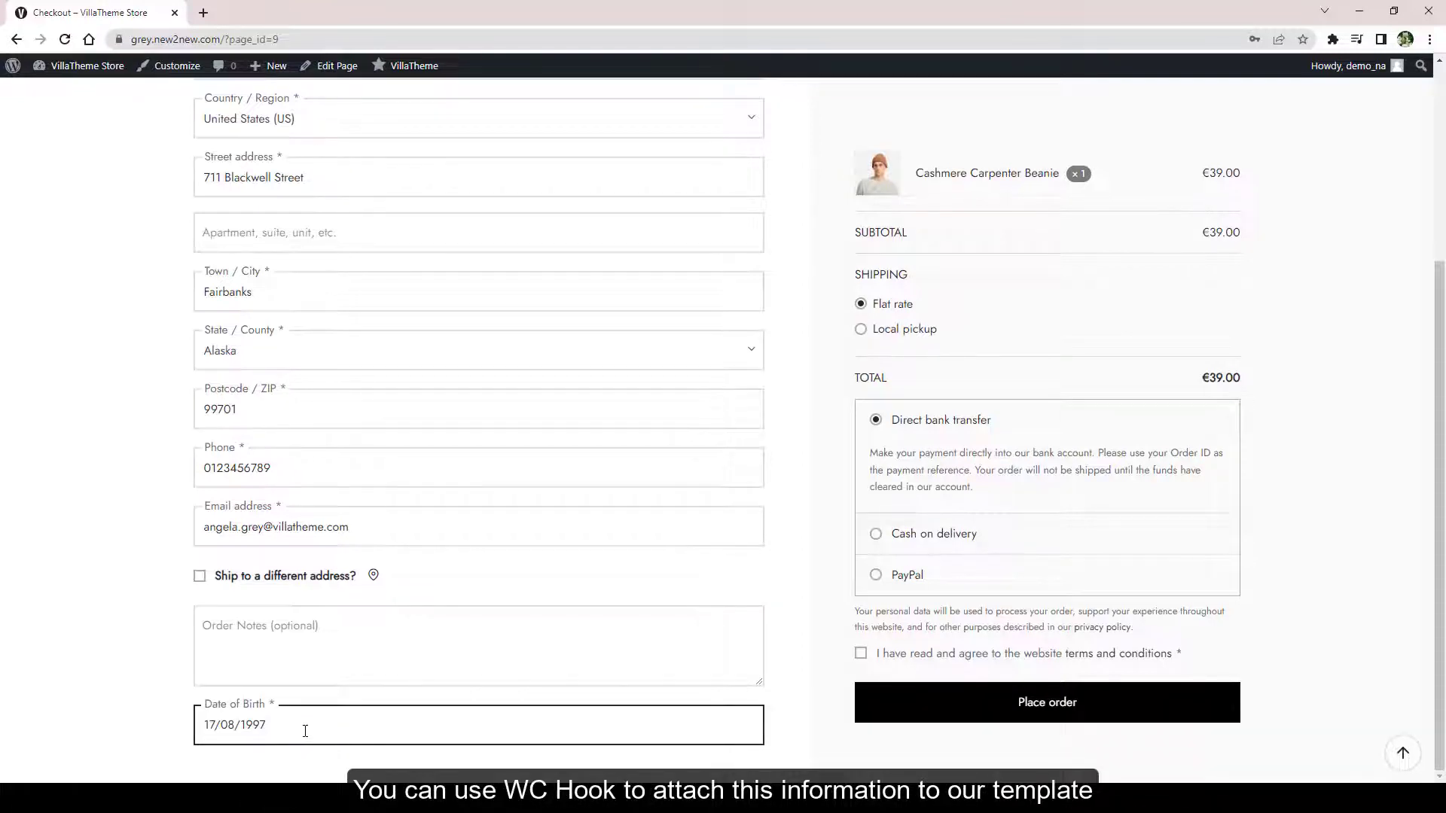
click(1005, 655)
click(1024, 704)
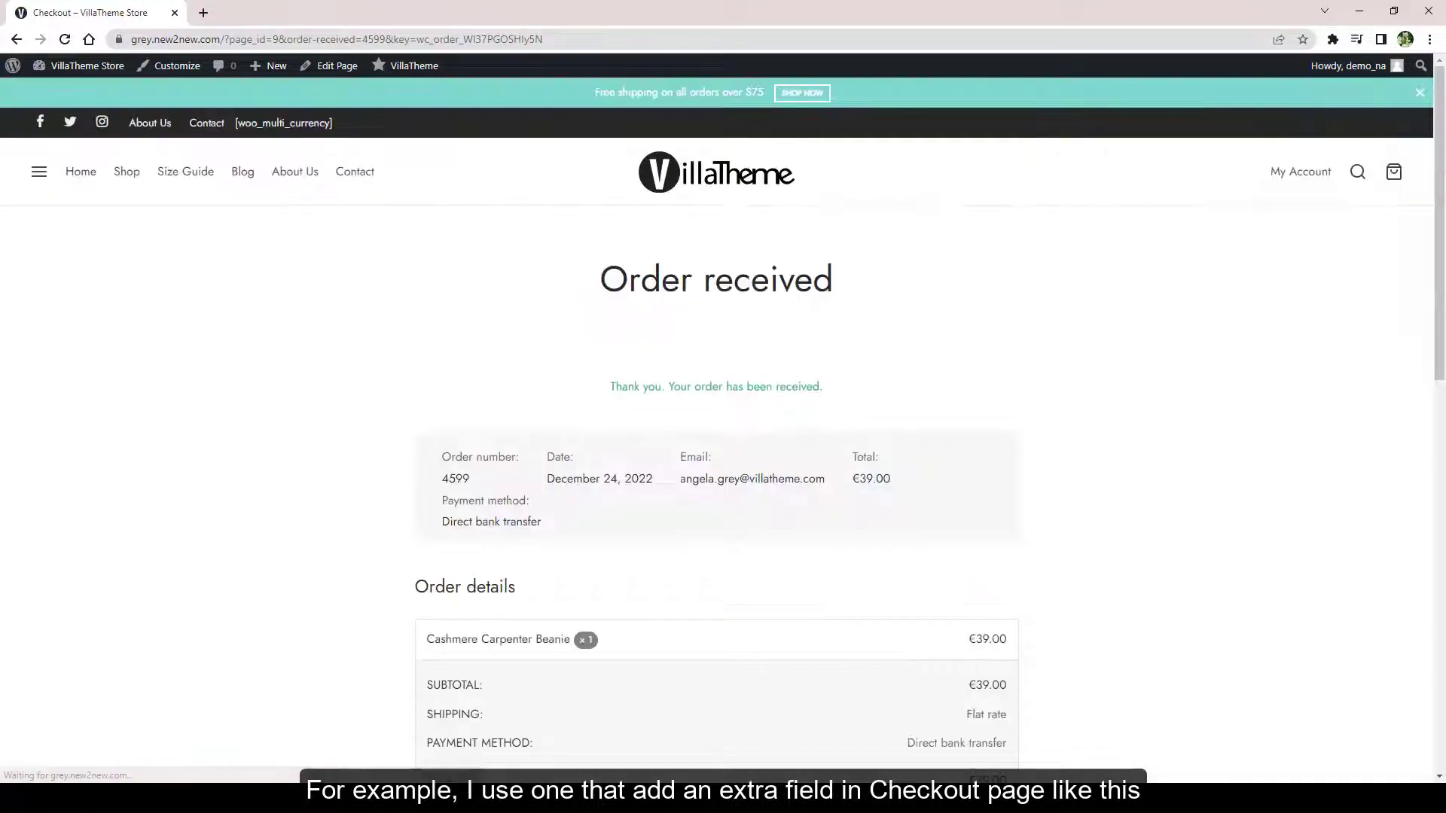
scroll(1029, 485, down, 3)
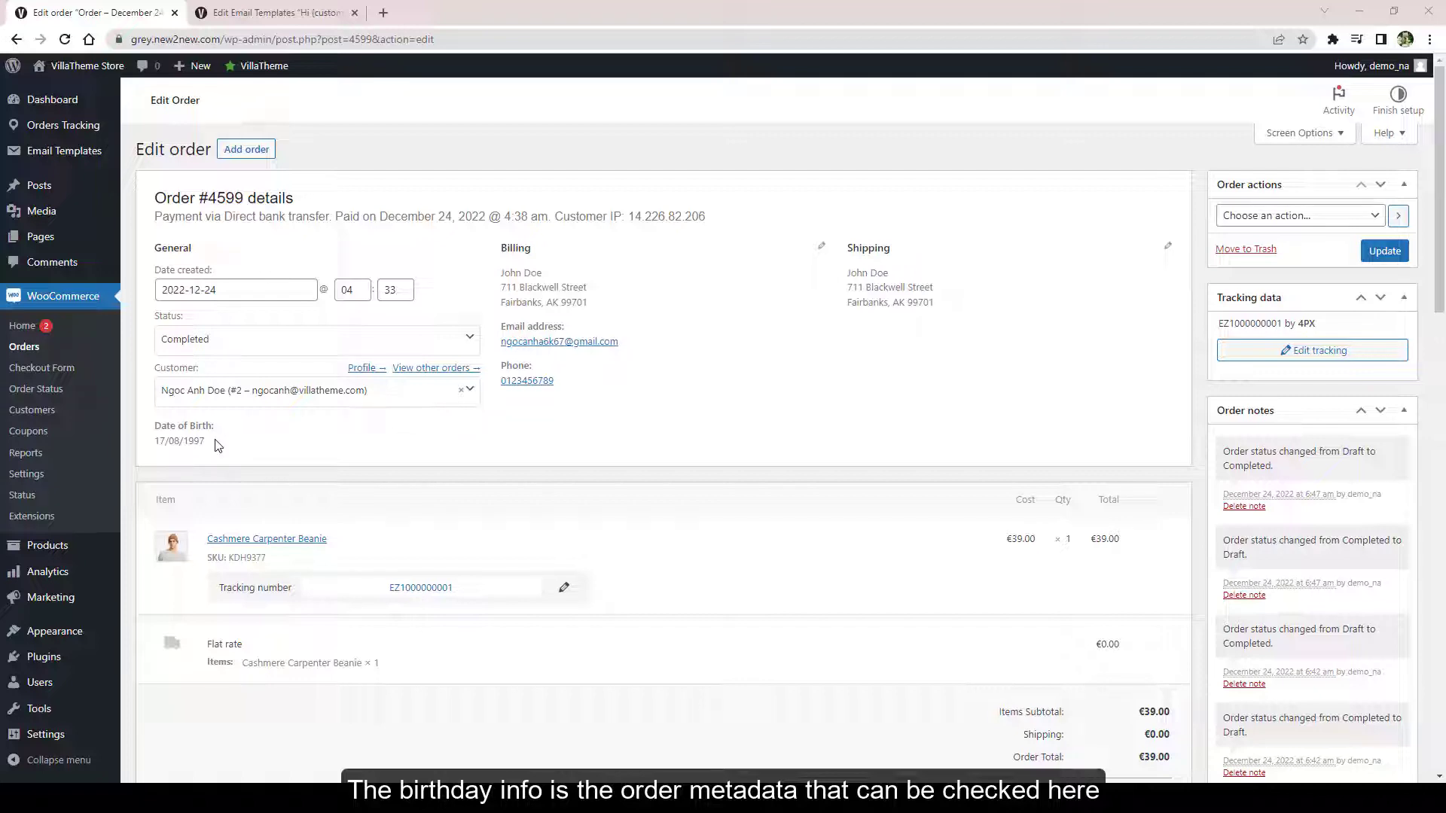
Step: Scroll the Edit order page down to Custom Fields to see the birth-date meta
scroll(585, 442, down, 9)
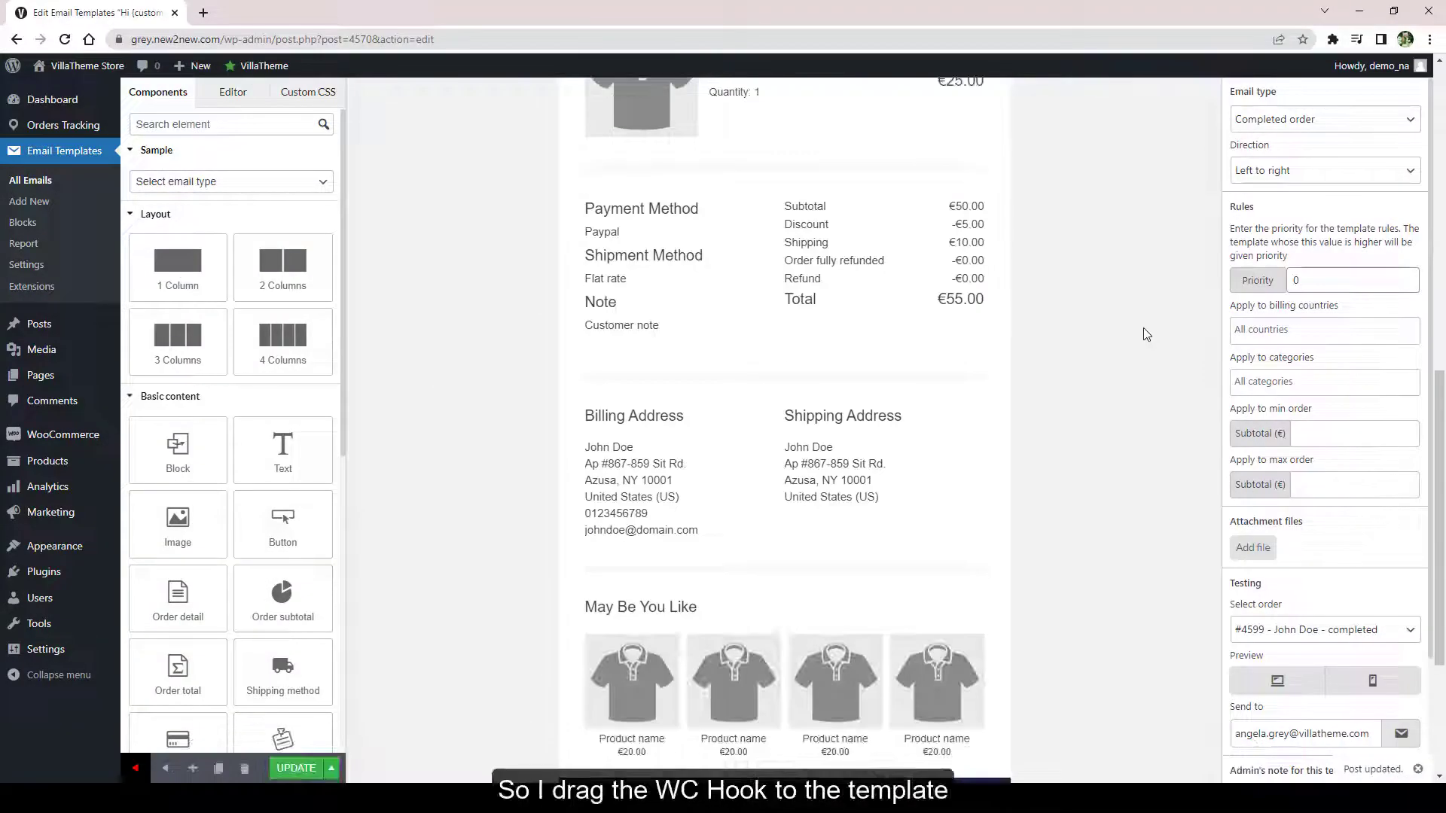
Step: Add two WC Hook blocks, one above the products and one in the lower empty row
scroll(1146, 336, up, 15)
drag(188, 284, 656, 576)
scroll(656, 575, down, 4)
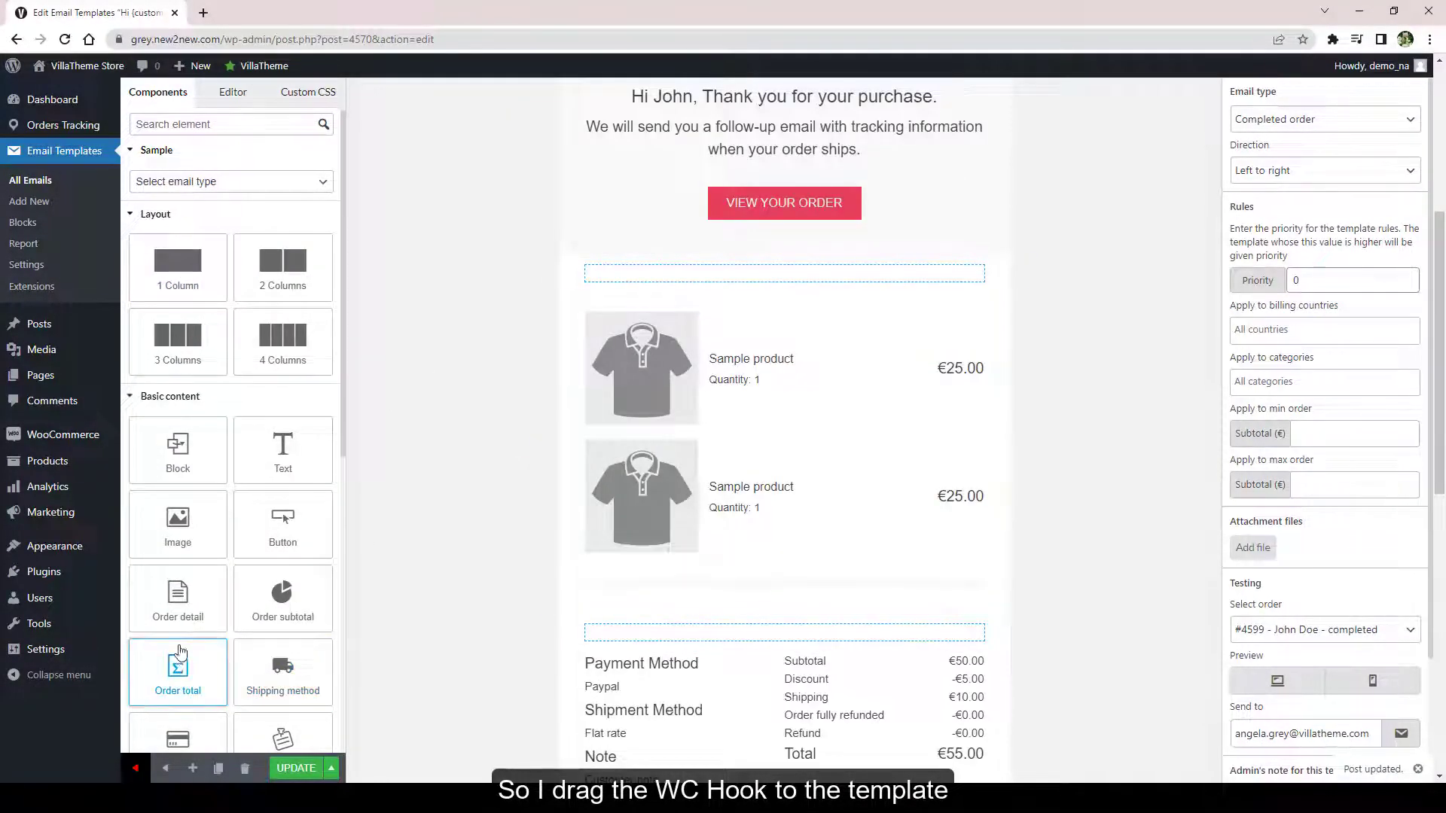
scroll(178, 652, down, 5)
drag(177, 670, 640, 285)
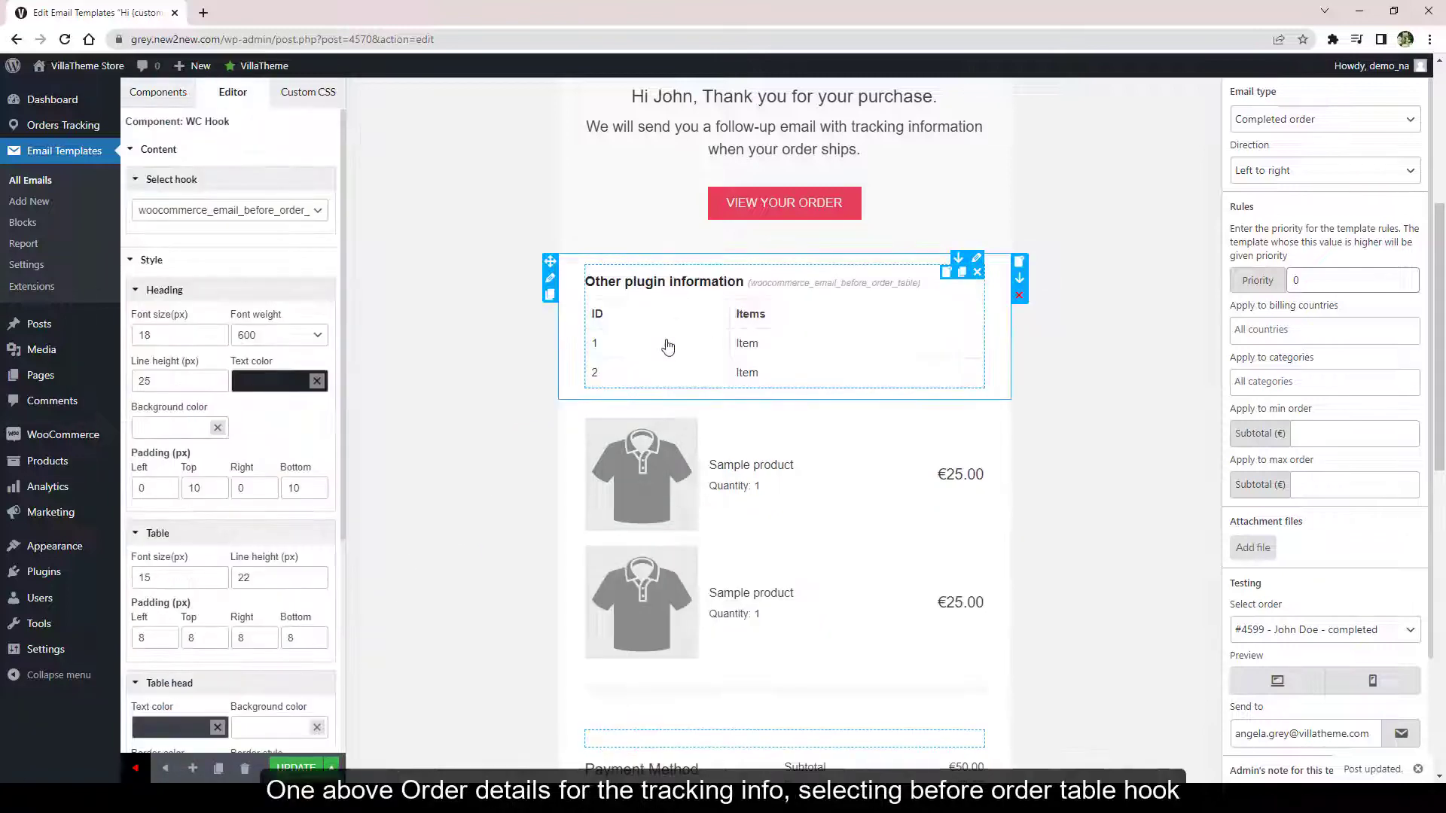
scroll(339, 645, down, 4)
click(157, 91)
drag(178, 713, 700, 738)
scroll(374, 507, down, 3)
Step: Set the WC Hook to woocommerce_email_order_meta and update the template
scroll(169, 377, up, 4)
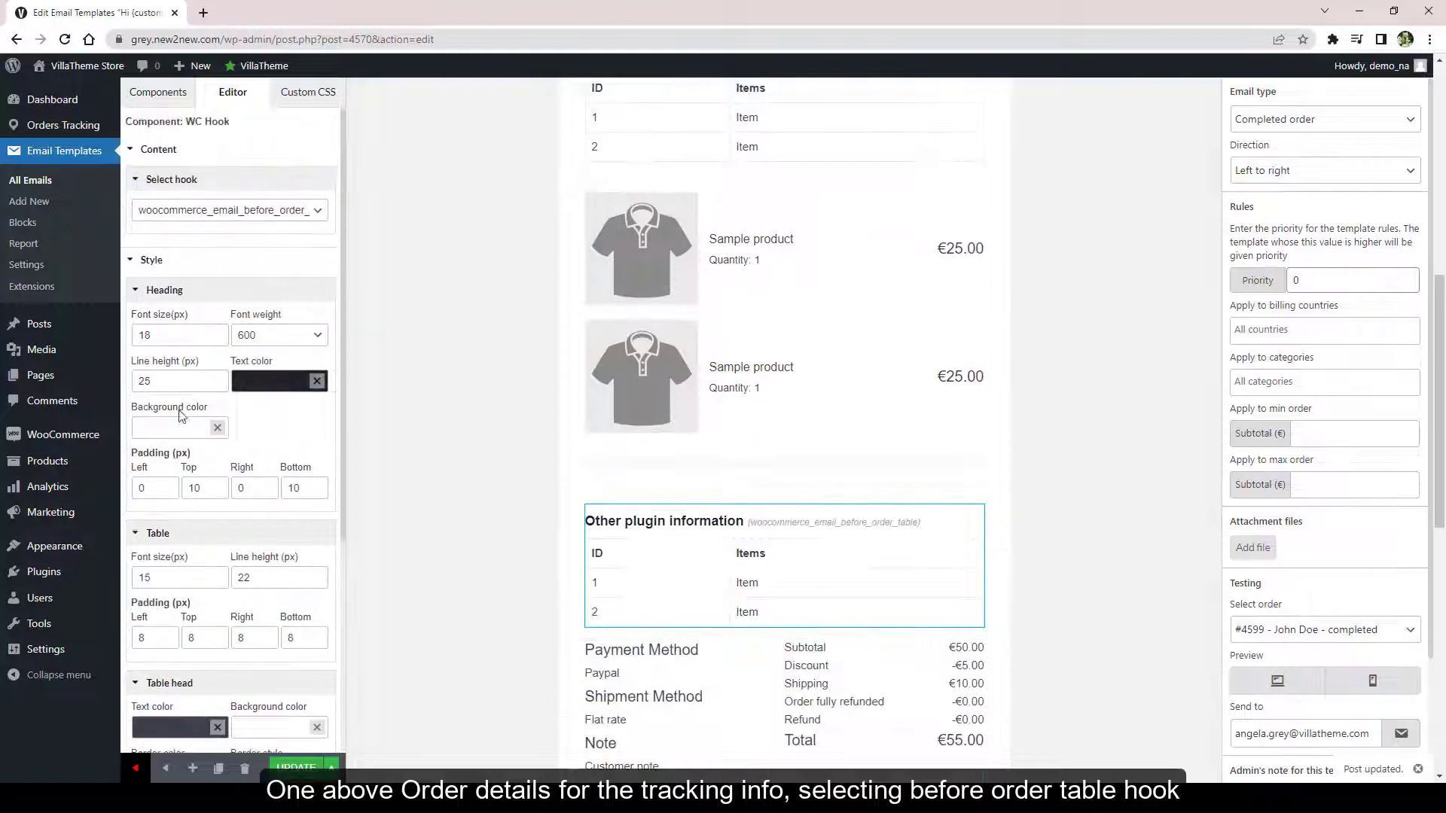
click(226, 210)
click(235, 264)
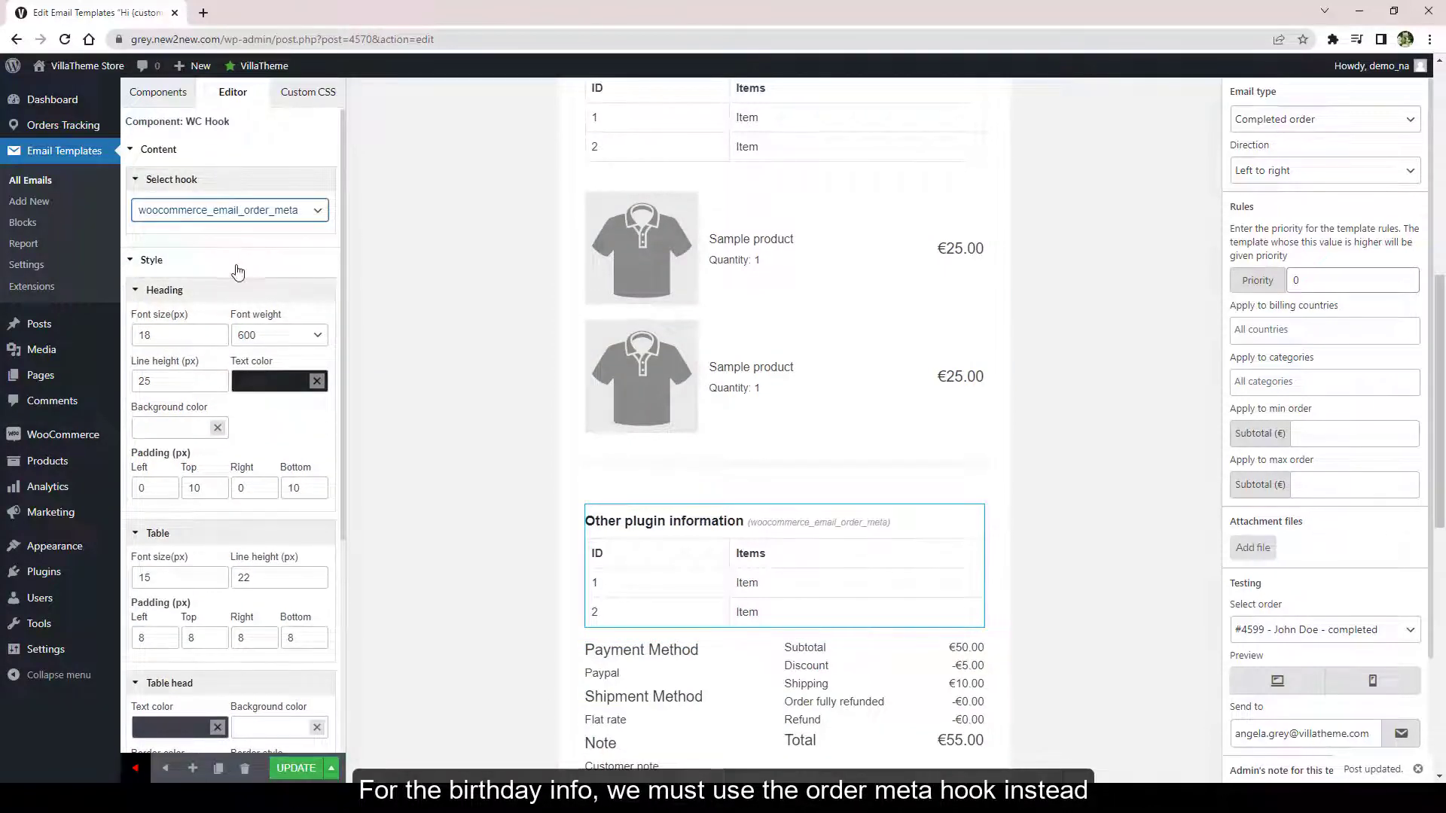
click(296, 768)
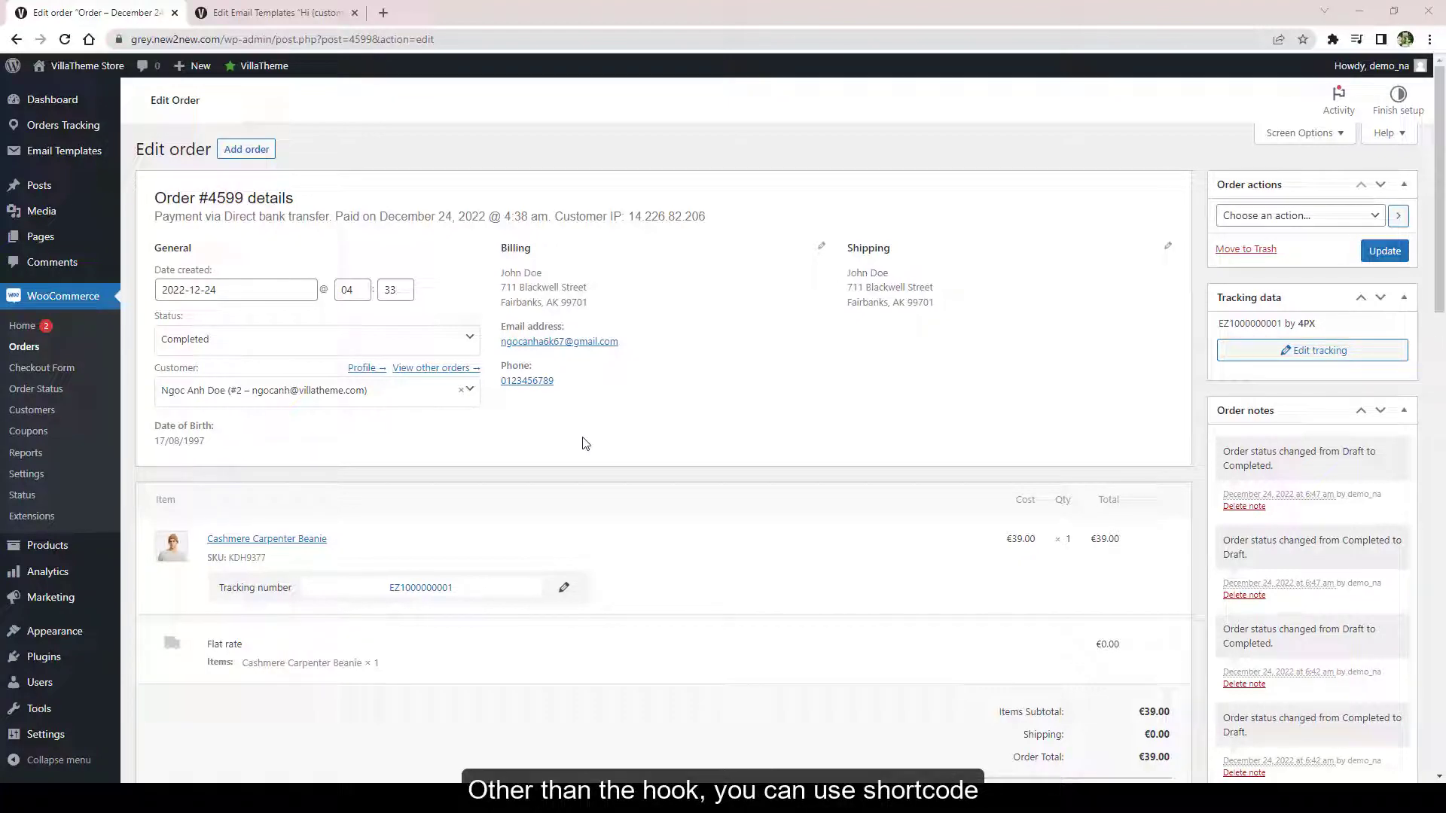
Step: Add a Text block below the products with the order meta shortcode, clearing its placeholder key
scroll(586, 444, down, 9)
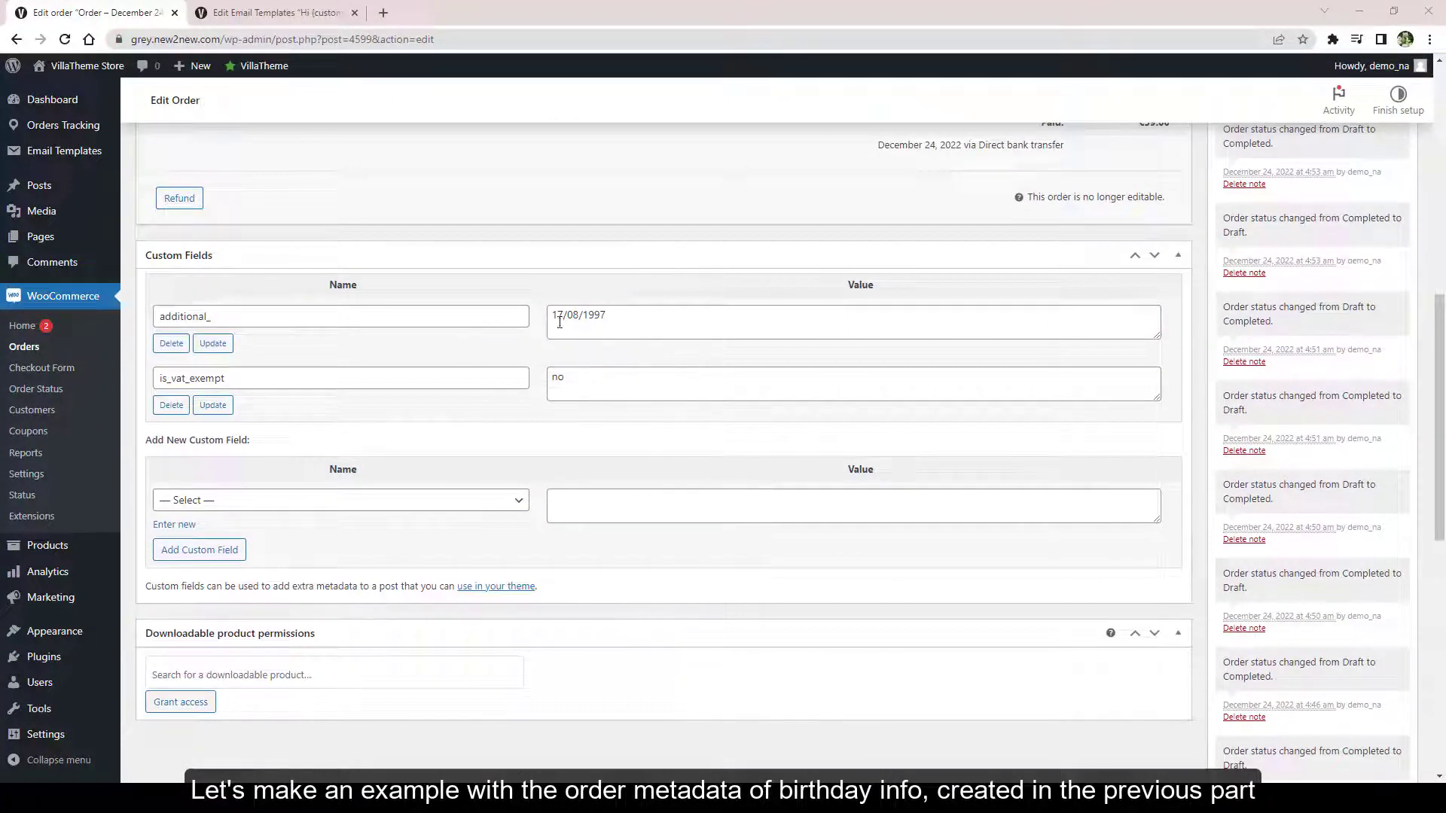
click(278, 13)
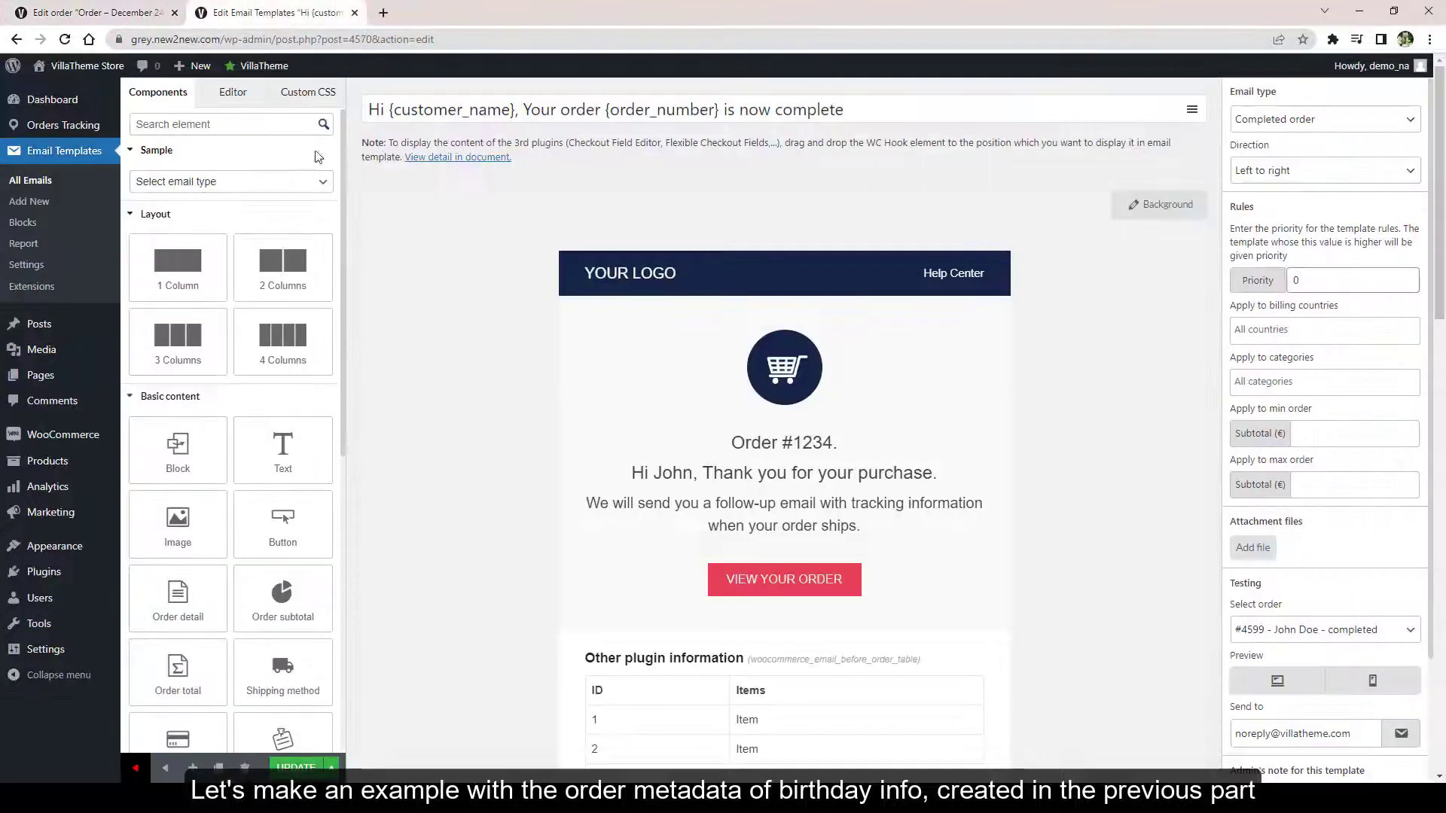
scroll(752, 565, down, 8)
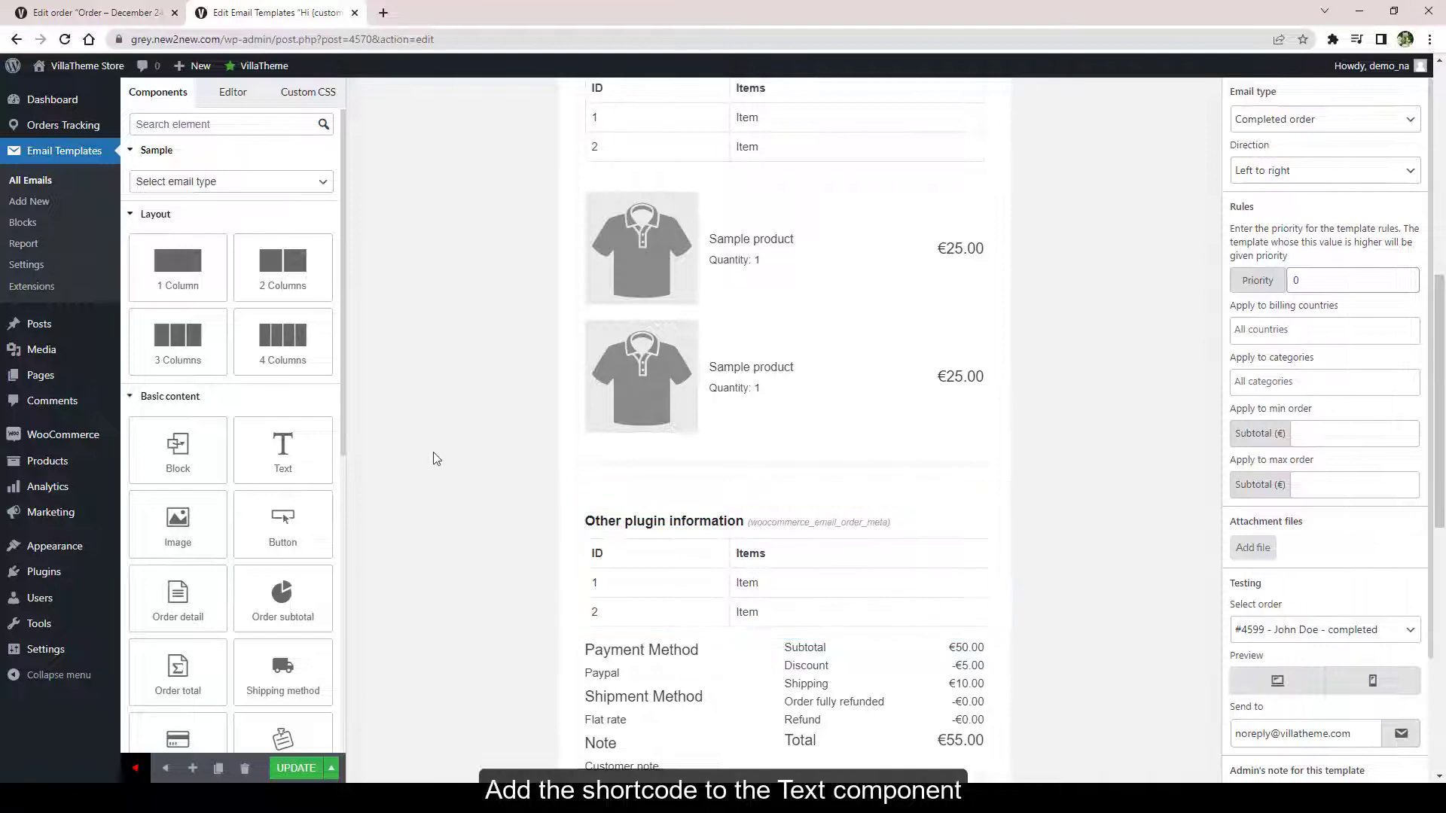
drag(283, 466, 684, 445)
click(246, 367)
text([wec_order_meta key='META_KEY_NAME'])
drag(234, 357, 164, 364)
key(BackSpace)
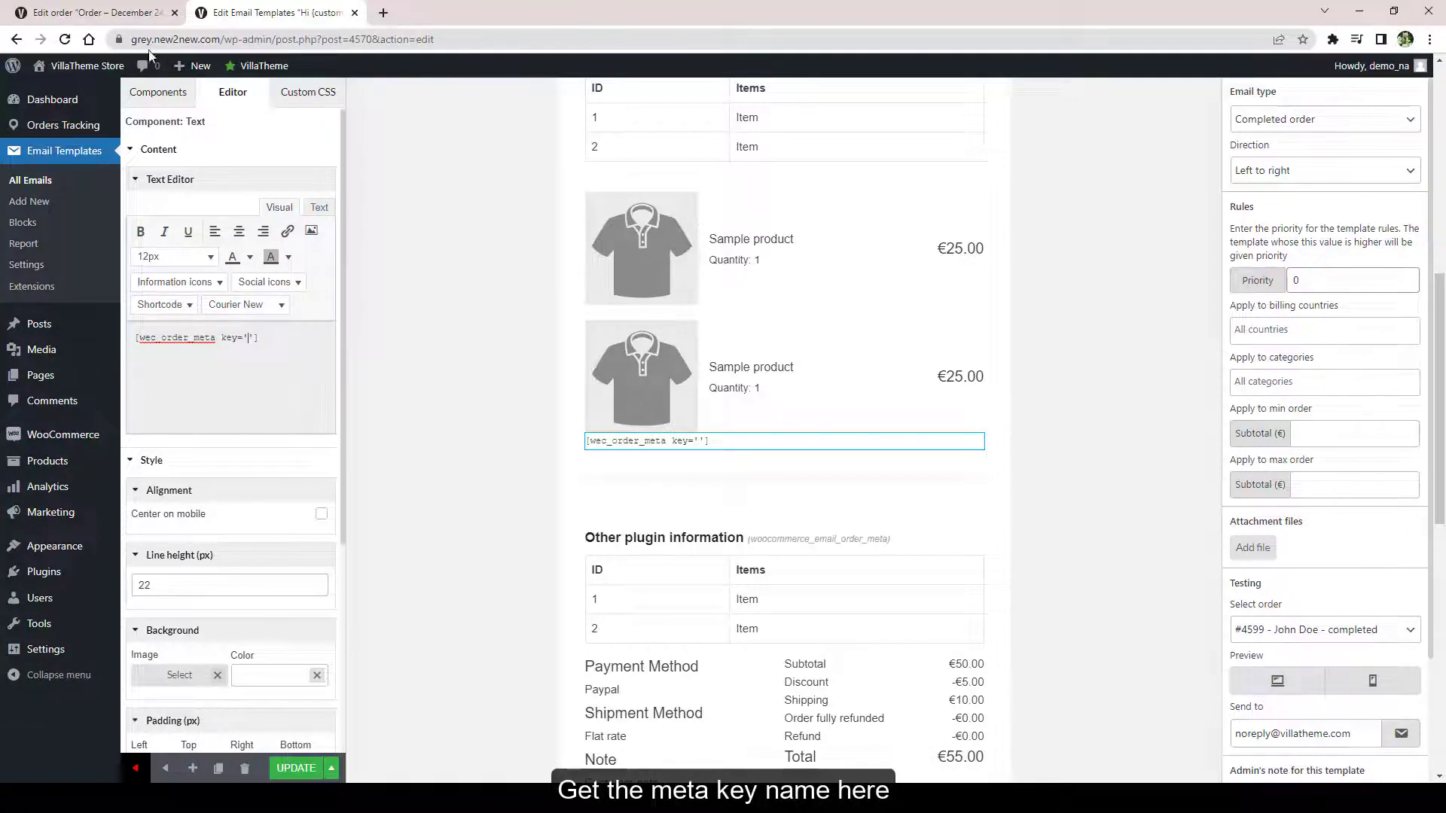
Step: Copy additional_ from the order's Custom Fields into the shortcode key and preview on desktop
click(148, 27)
click(211, 315)
double_click(211, 315)
key(ctrl+c)
click(226, 13)
click(249, 338)
key(ctrl+v)
click(1289, 678)
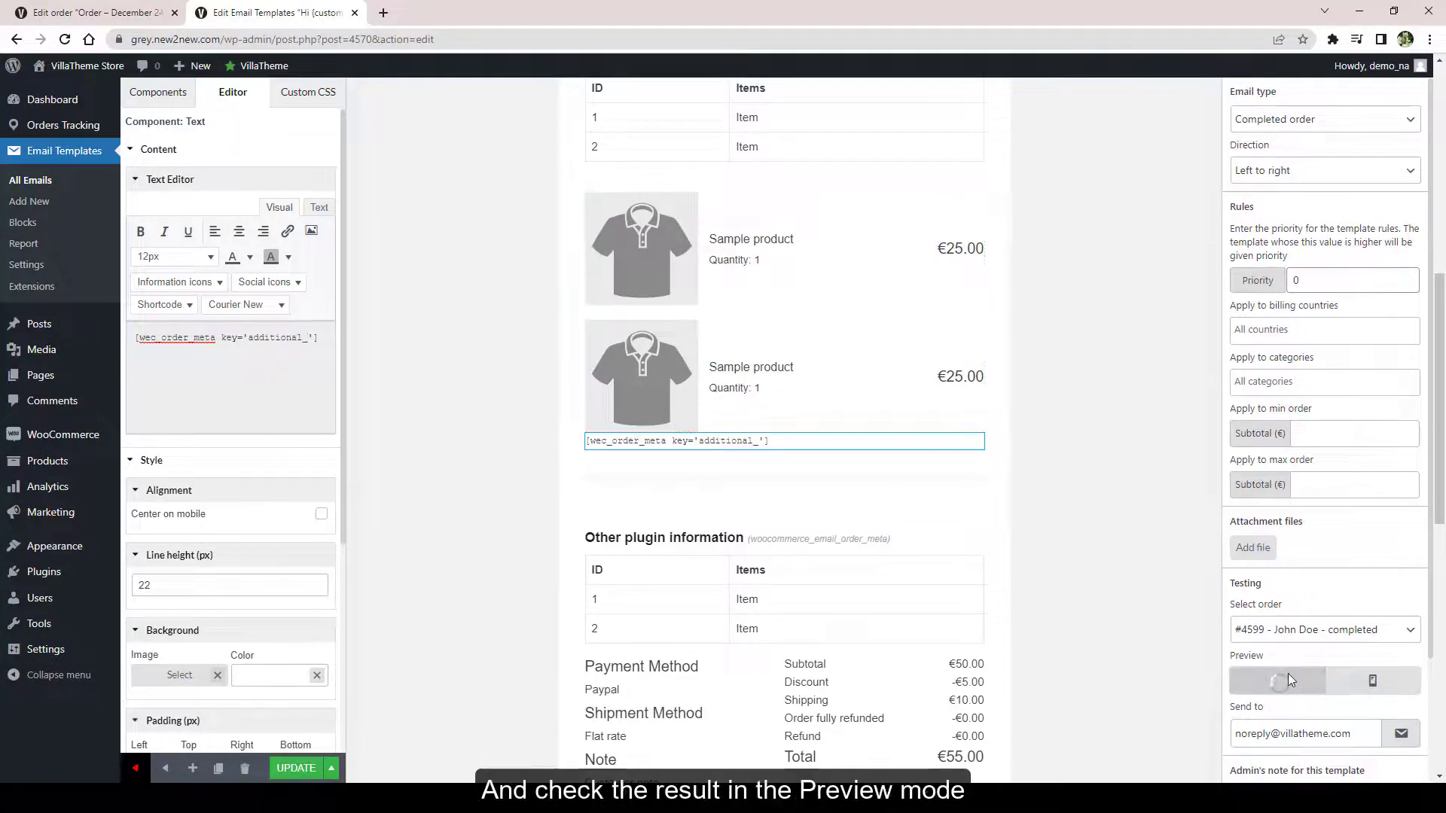
scroll(775, 515, down, 5)
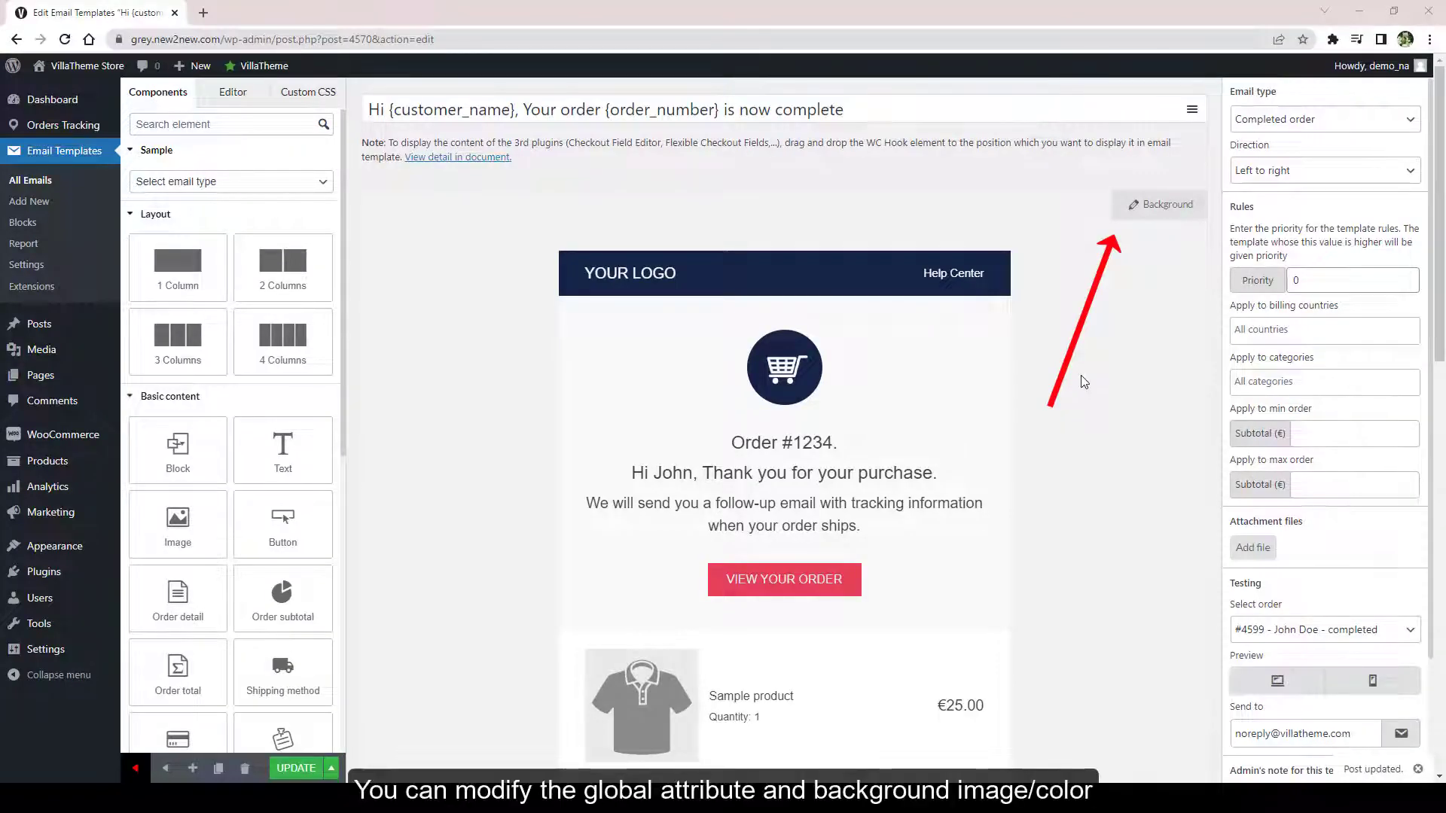
Step: In the template's global settings, try widths 300 and 400, then reset the width to 600 px
click(1155, 214)
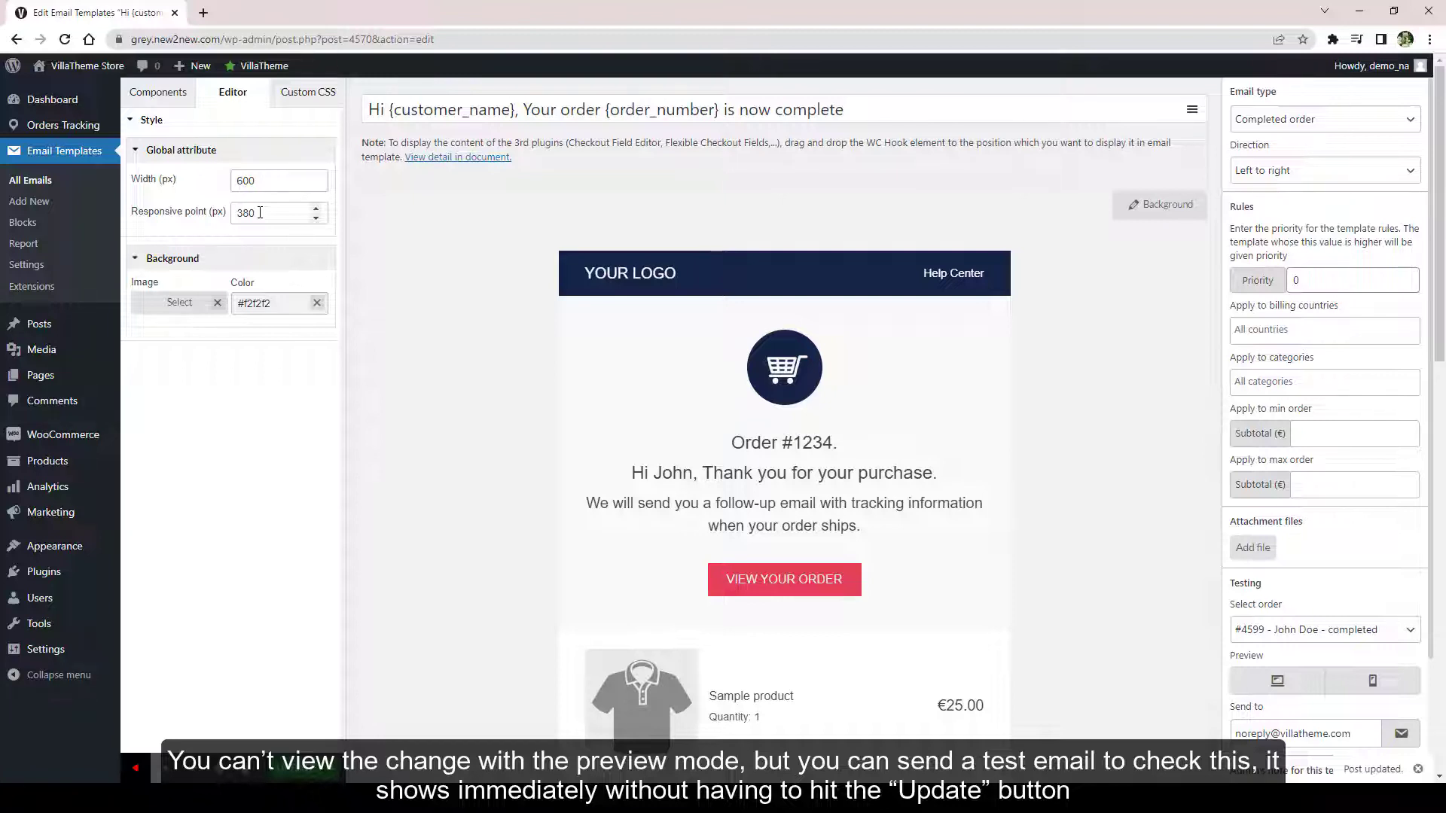
drag(260, 181, 225, 190)
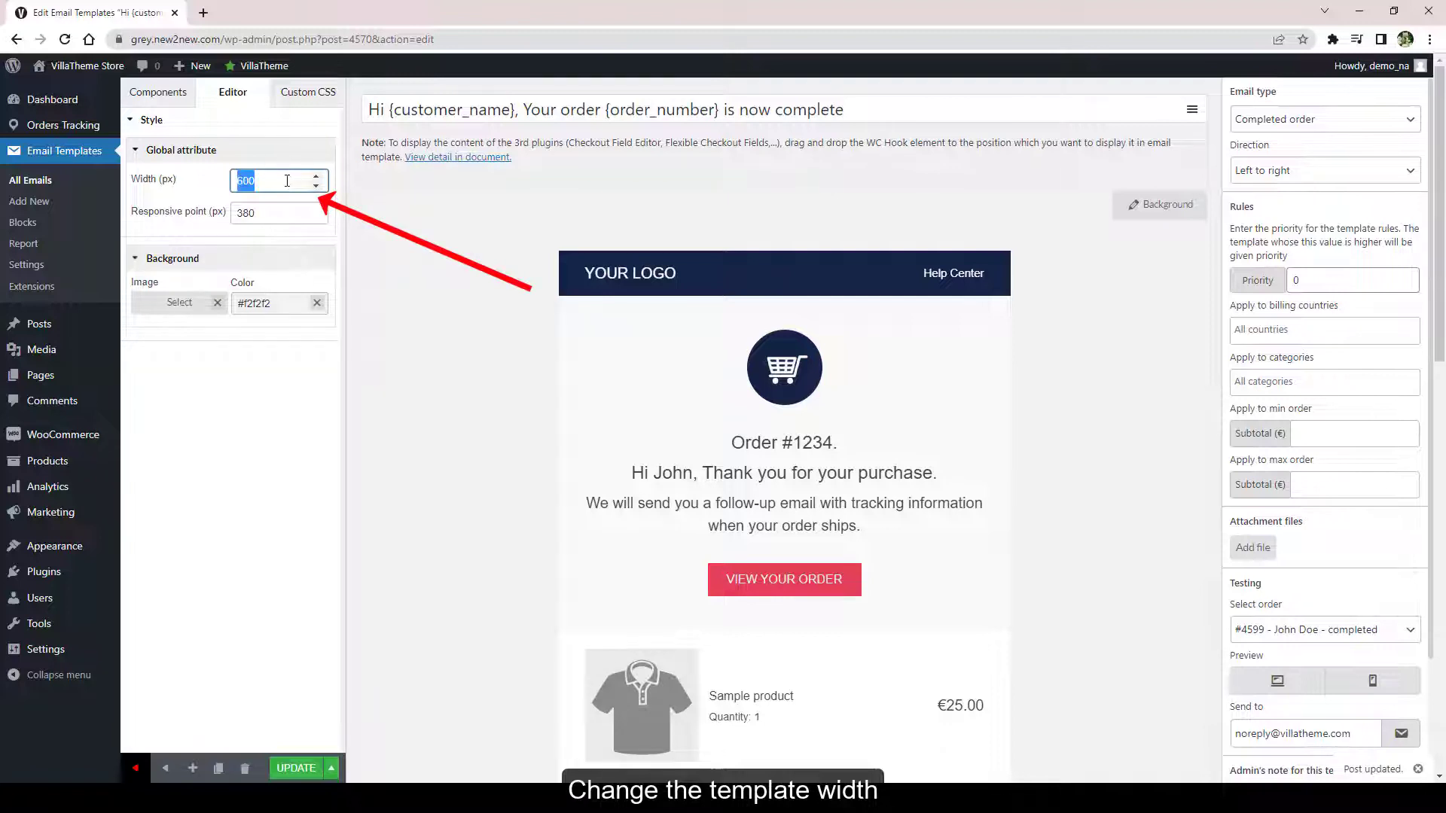
text(300)
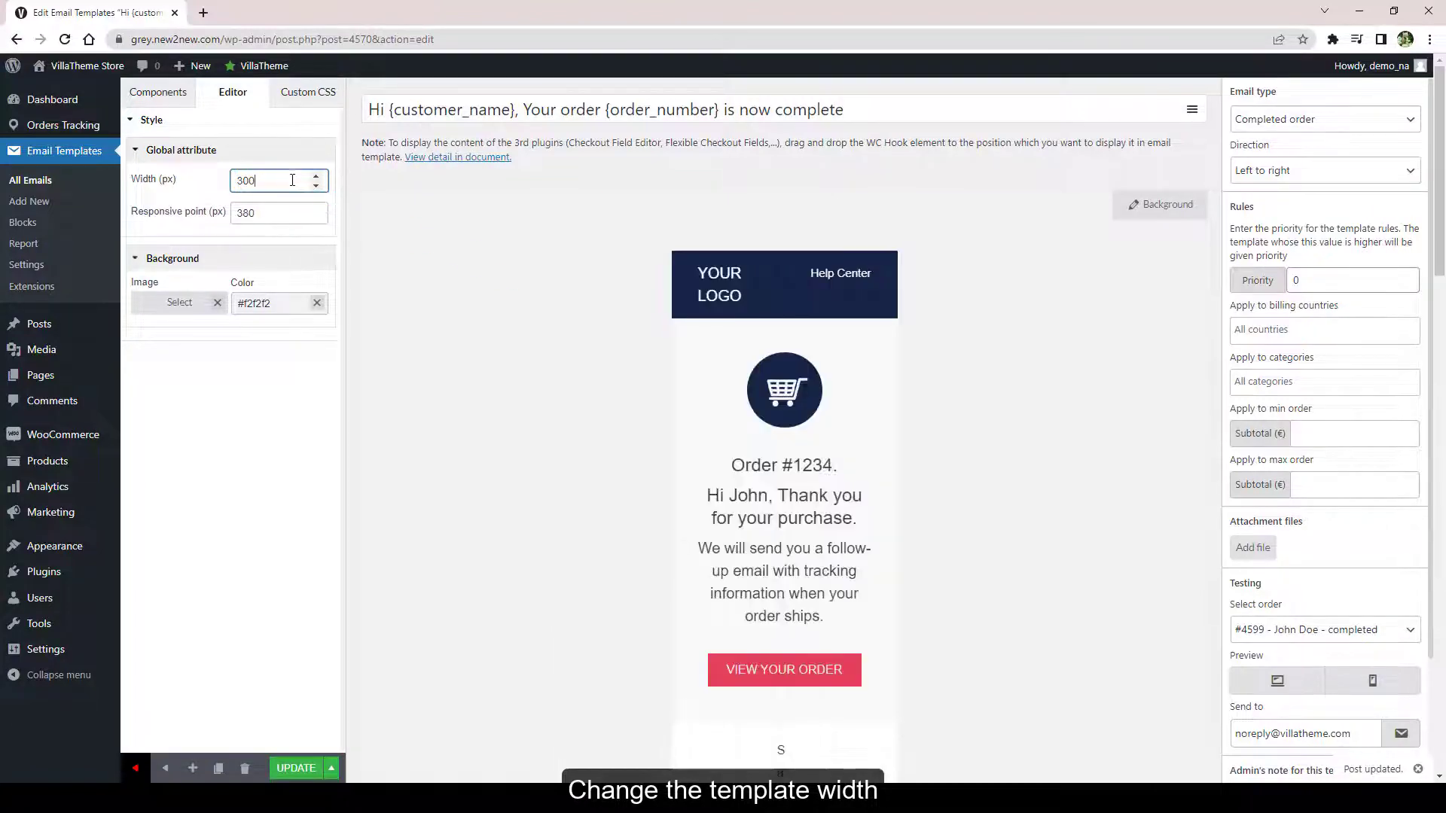
double_click(254, 180)
text(400)
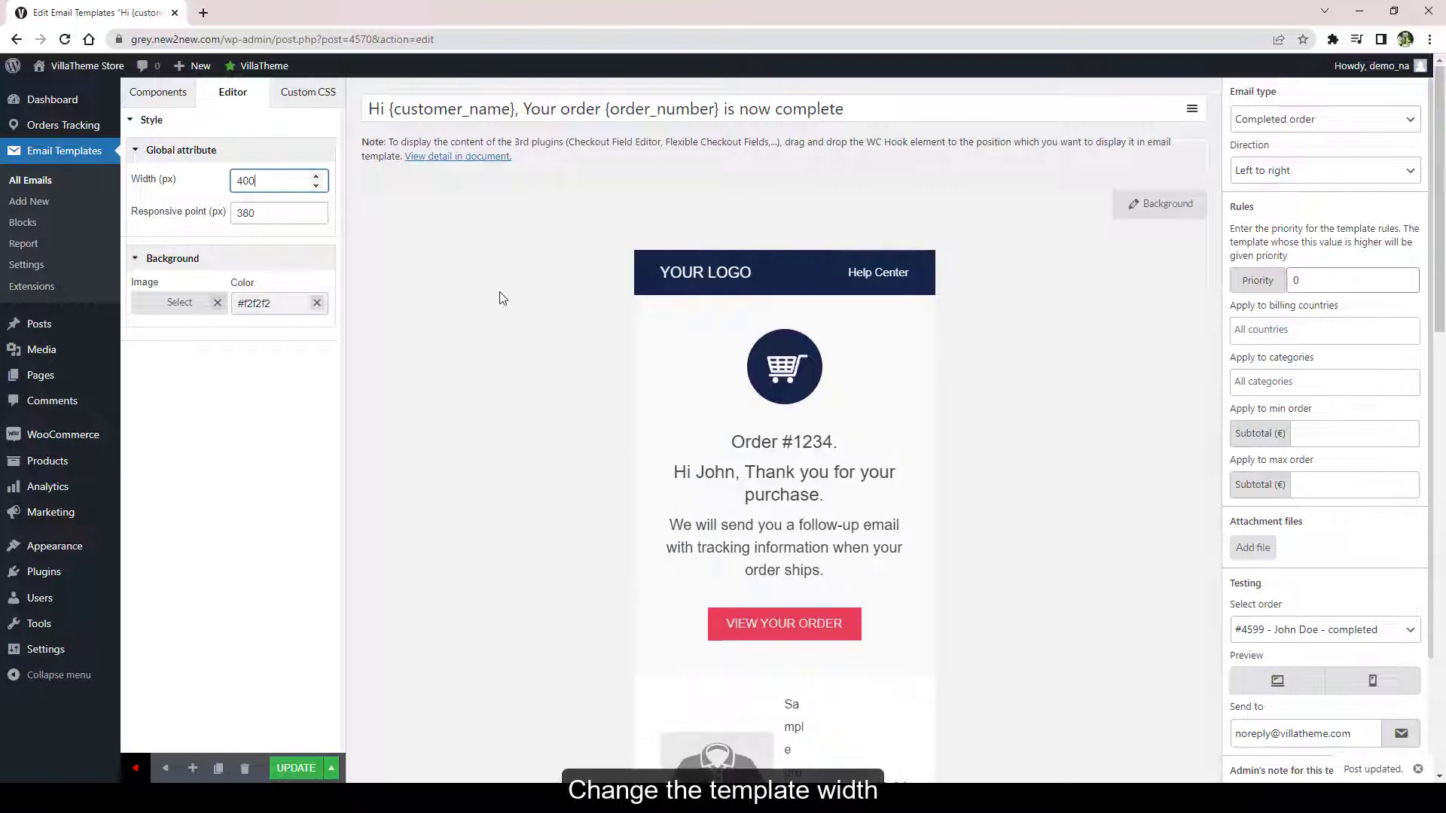
scroll(500, 296, down, 9)
scroll(500, 297, up, 8)
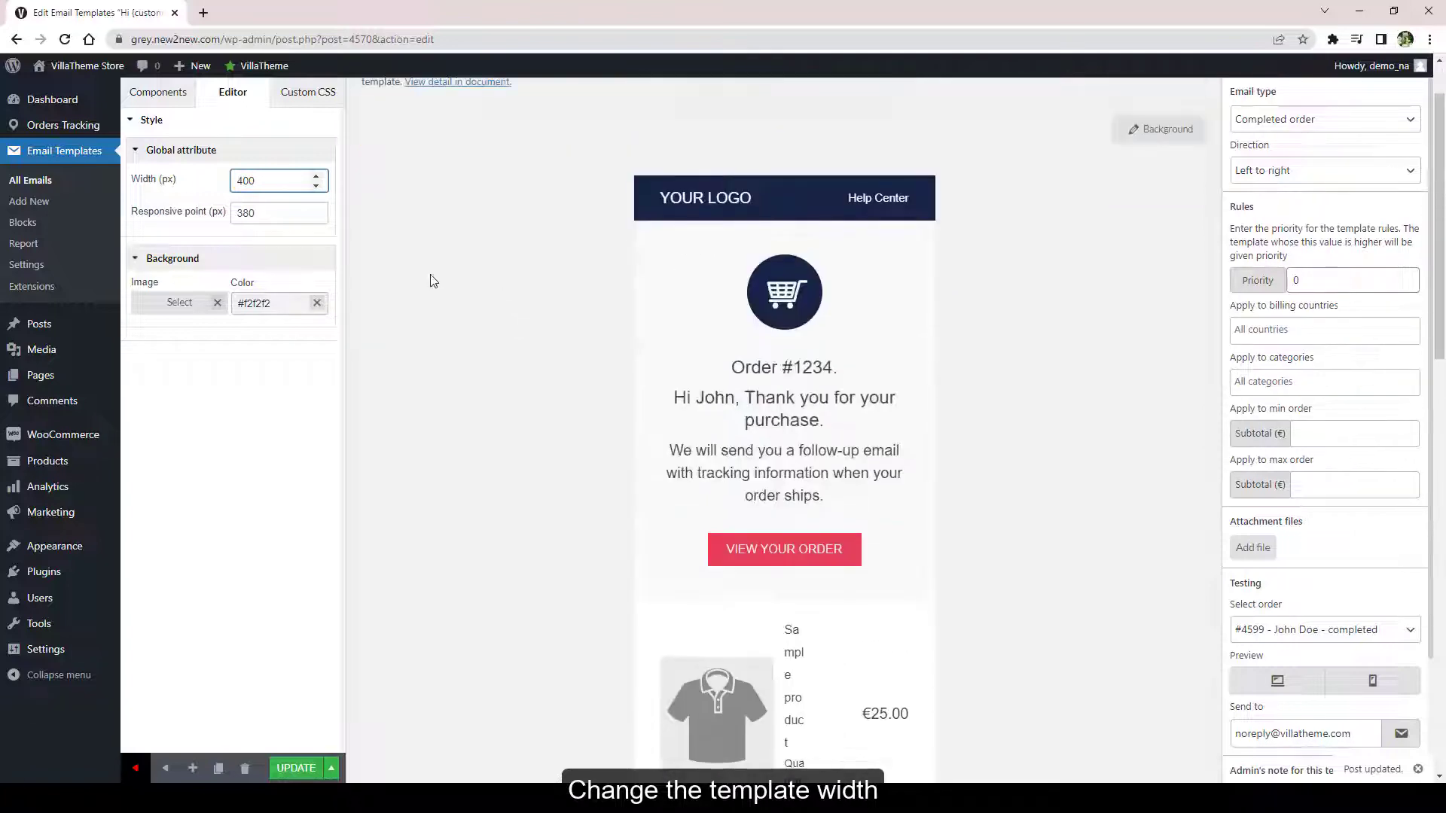
key(ctrl+a)
text(600)
scroll(510, 297, down, 5)
scroll(533, 312, up, 7)
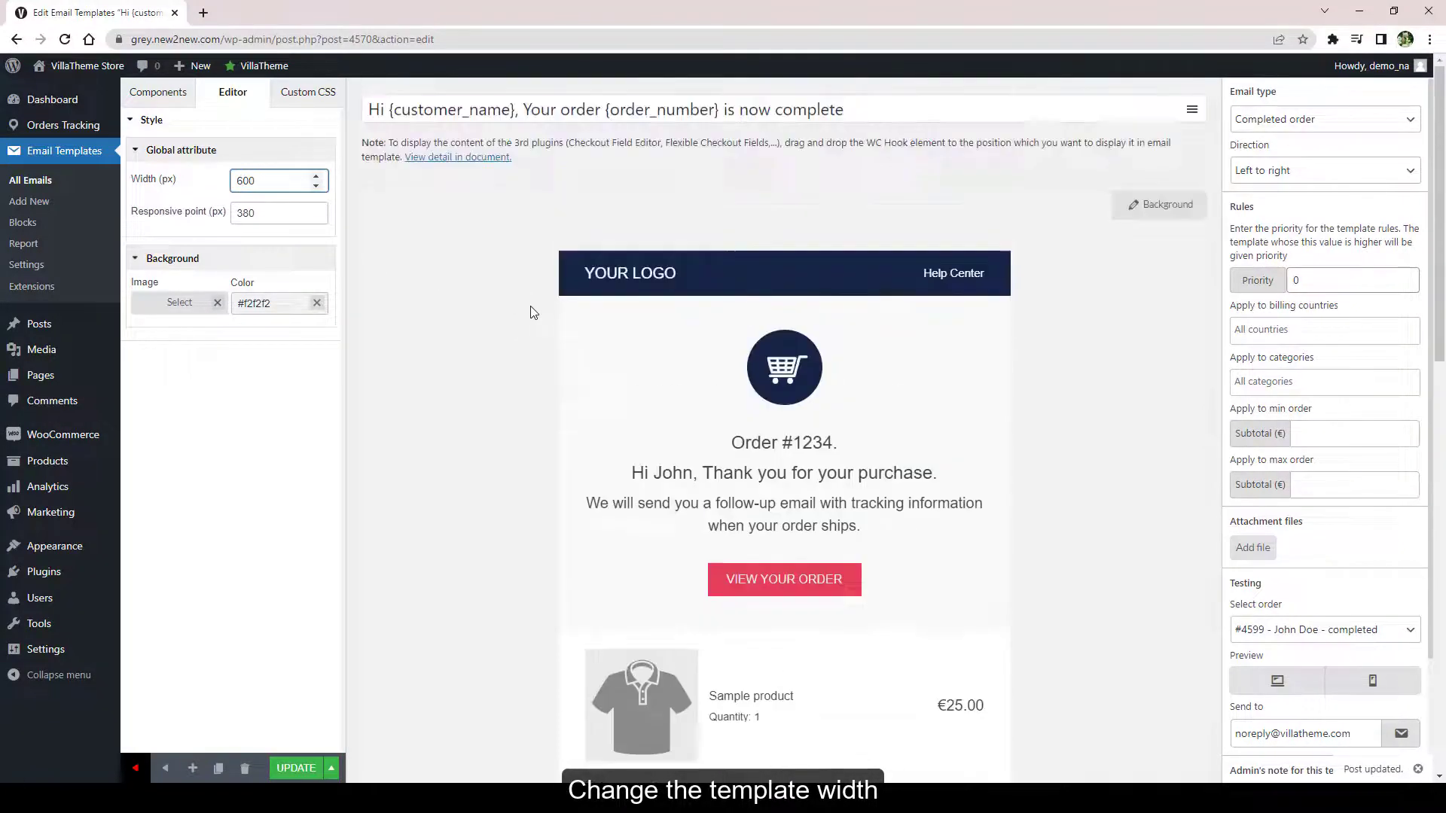
Step: Pick a background colour, lighten it, then clear the background colour entirely
click(279, 305)
click(263, 342)
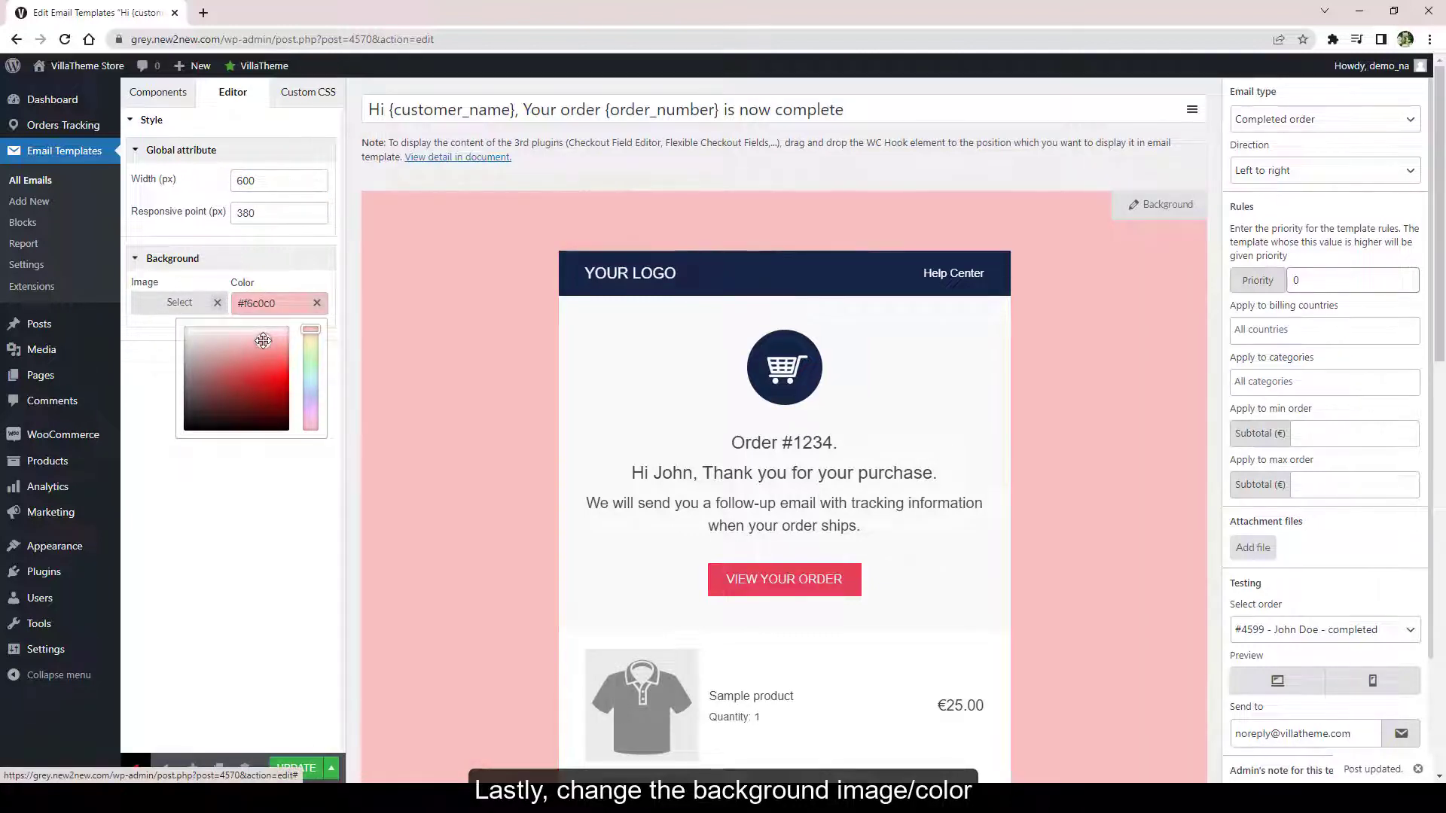
drag(263, 341, 263, 318)
click(315, 304)
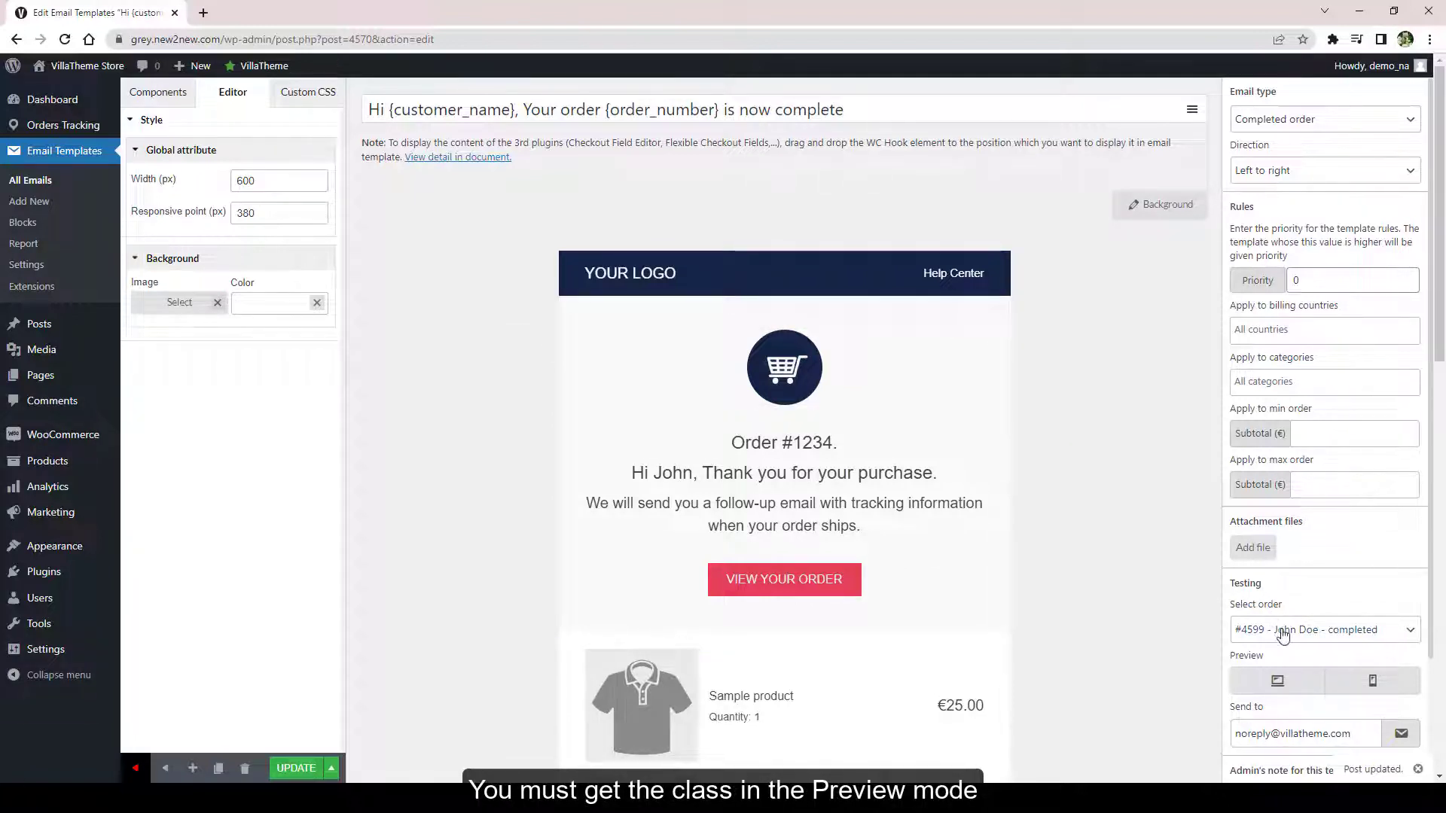
Step: Preview the email with the test order's data and inspect the price element's markup
click(1280, 682)
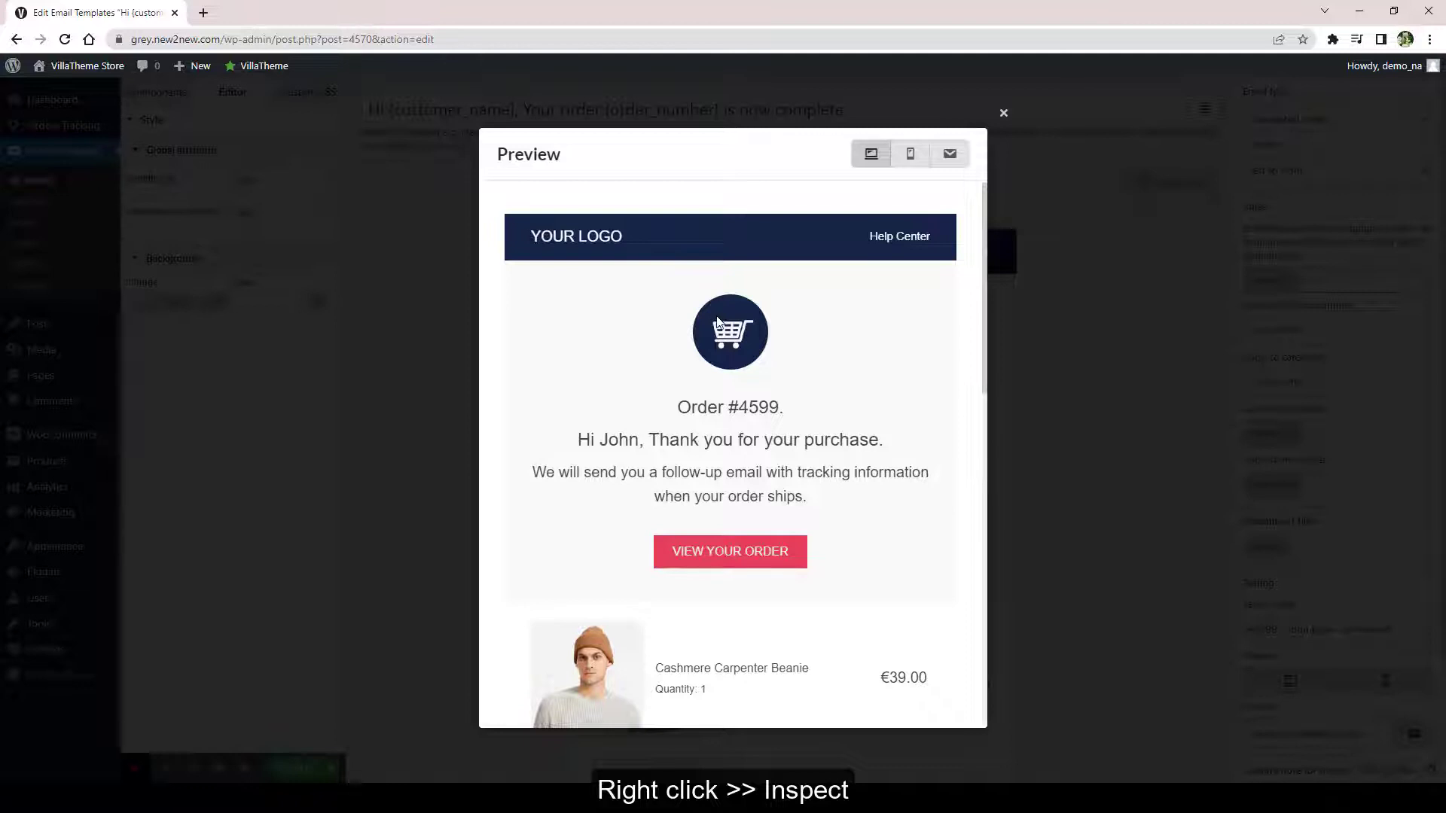
scroll(684, 413, down, 6)
scroll(685, 419, up, 2)
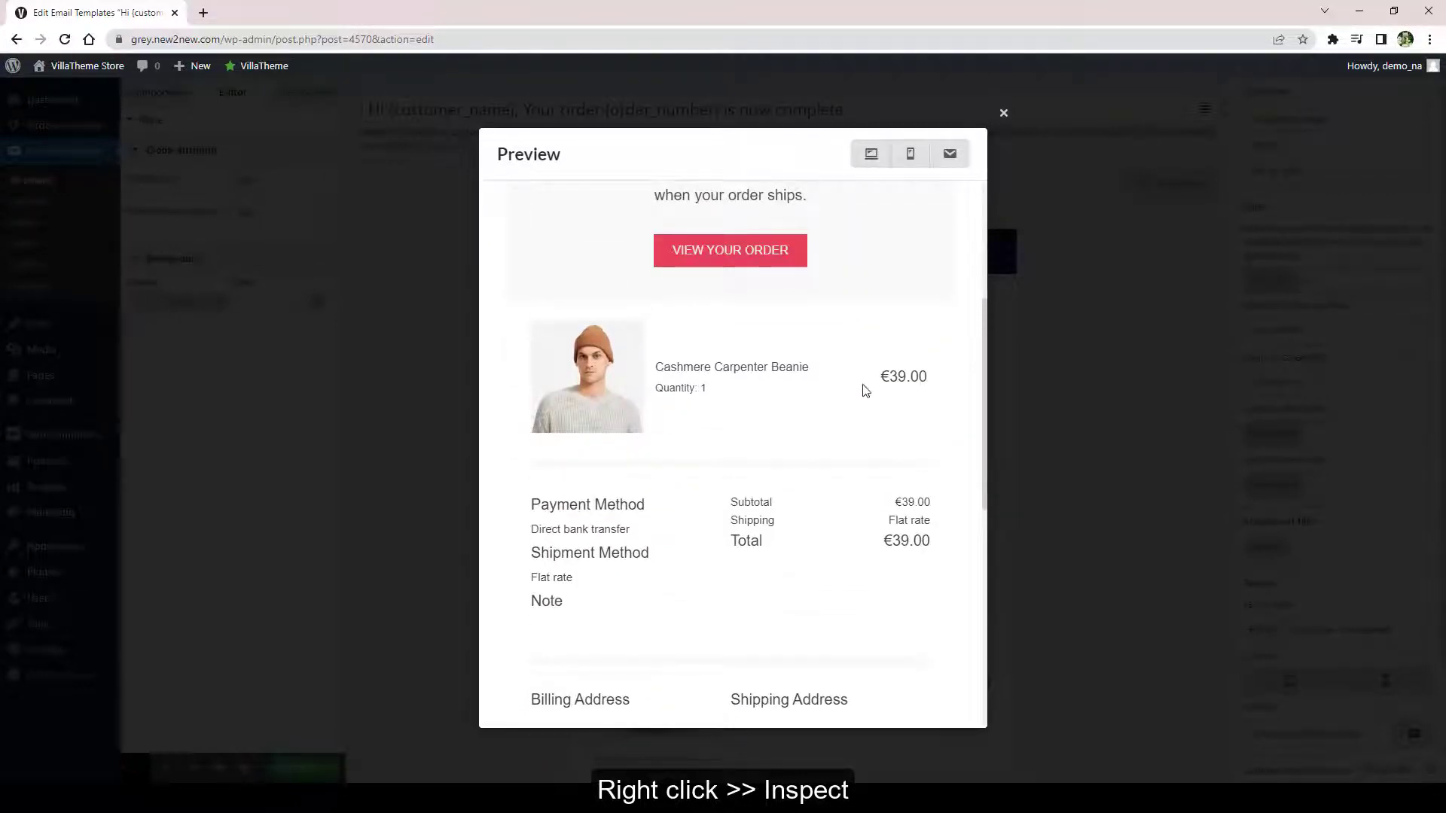
right_click(895, 377)
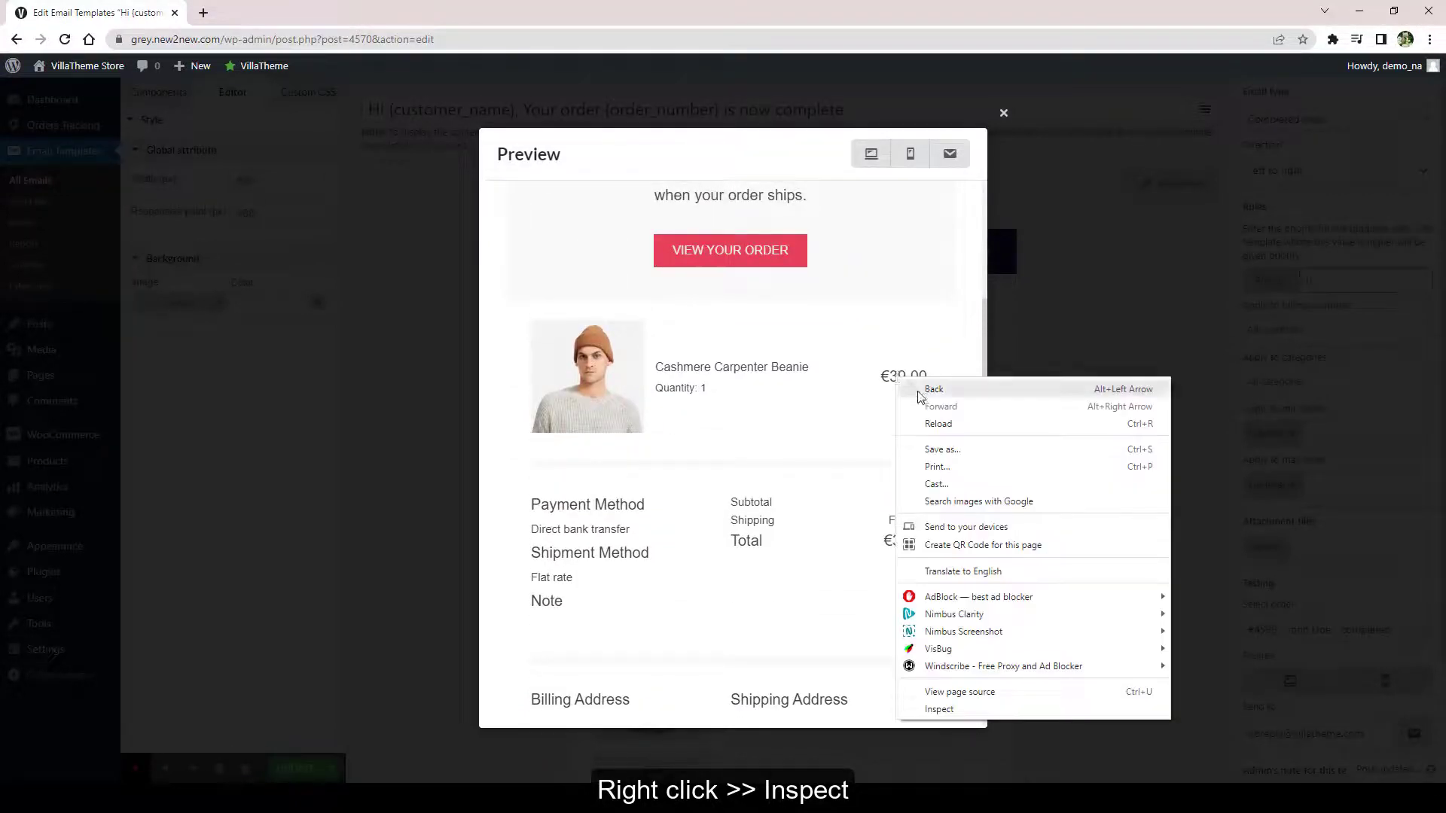
click(957, 708)
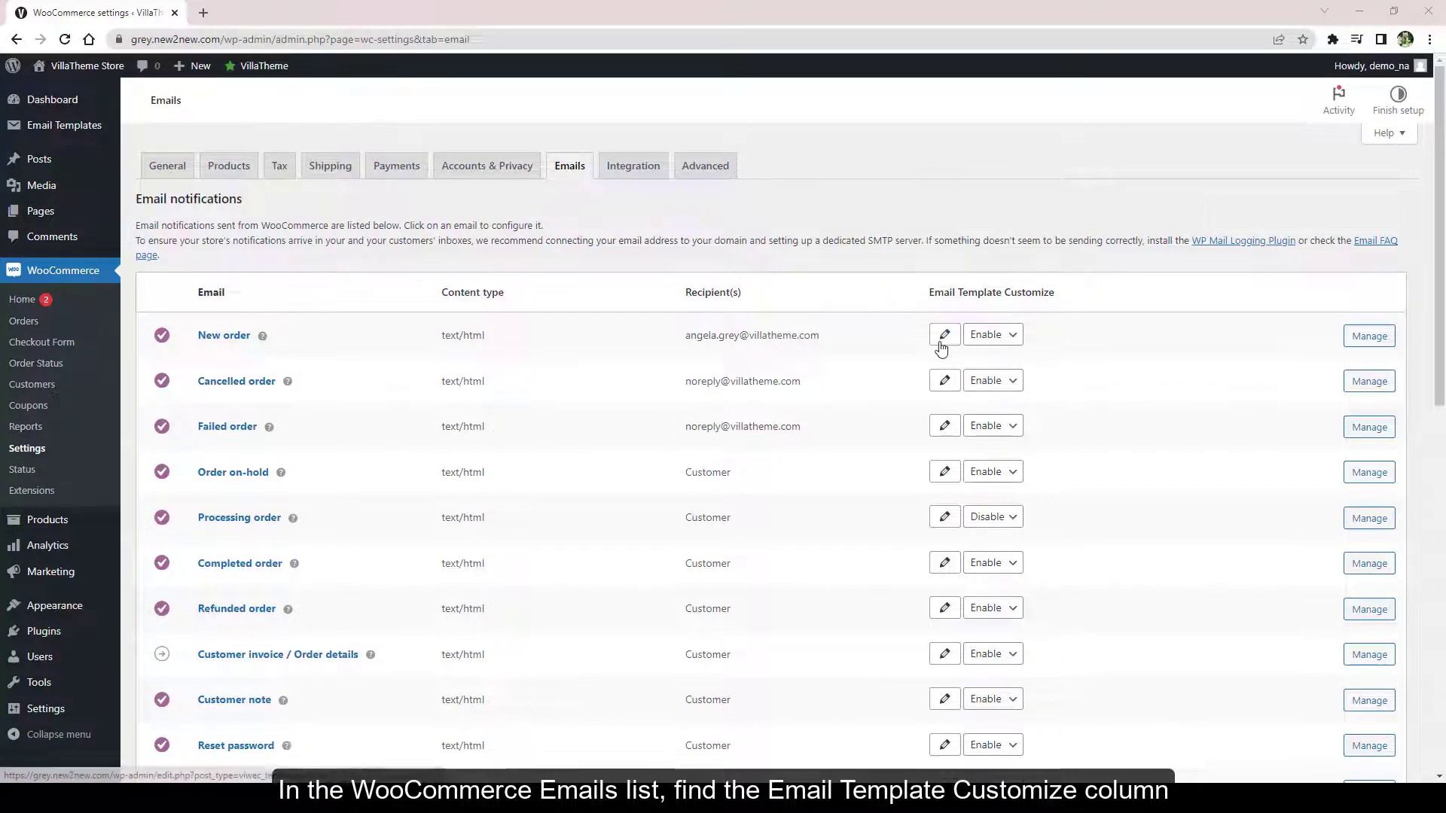
Step: Review New order's assigned templates, then set its Email Template Customize option to Disable
click(942, 340)
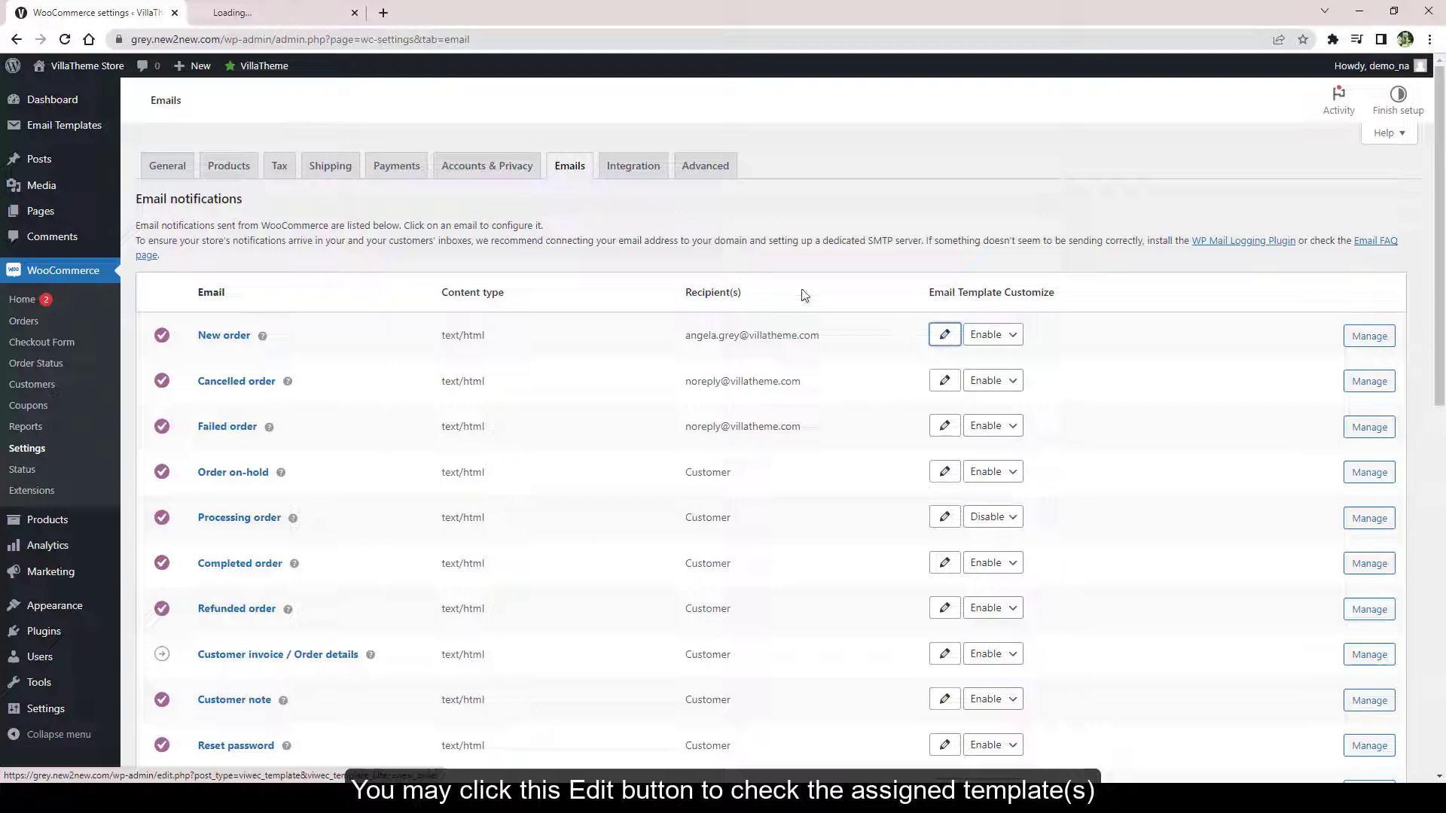
click(304, 13)
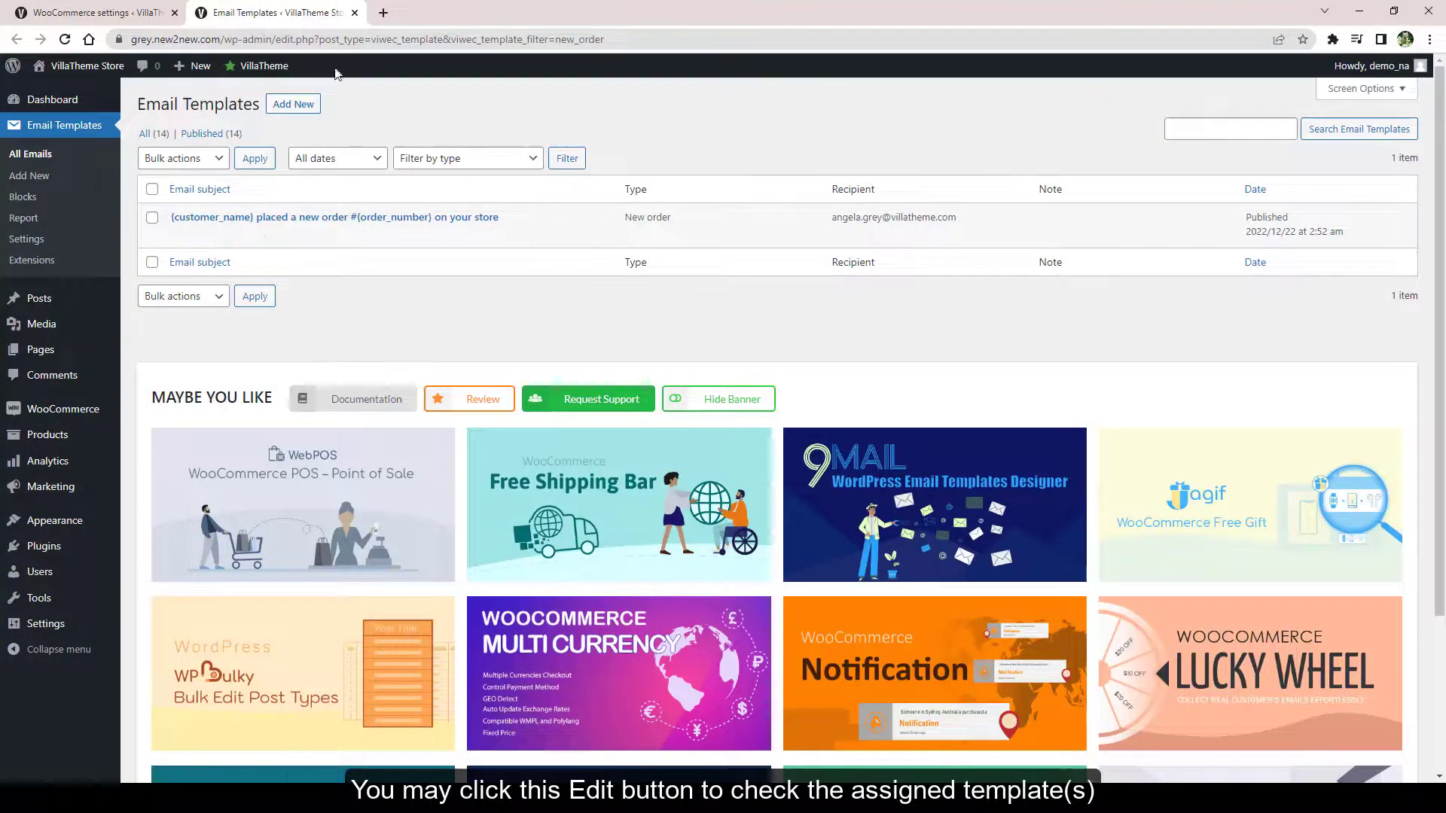
middle_click(280, 13)
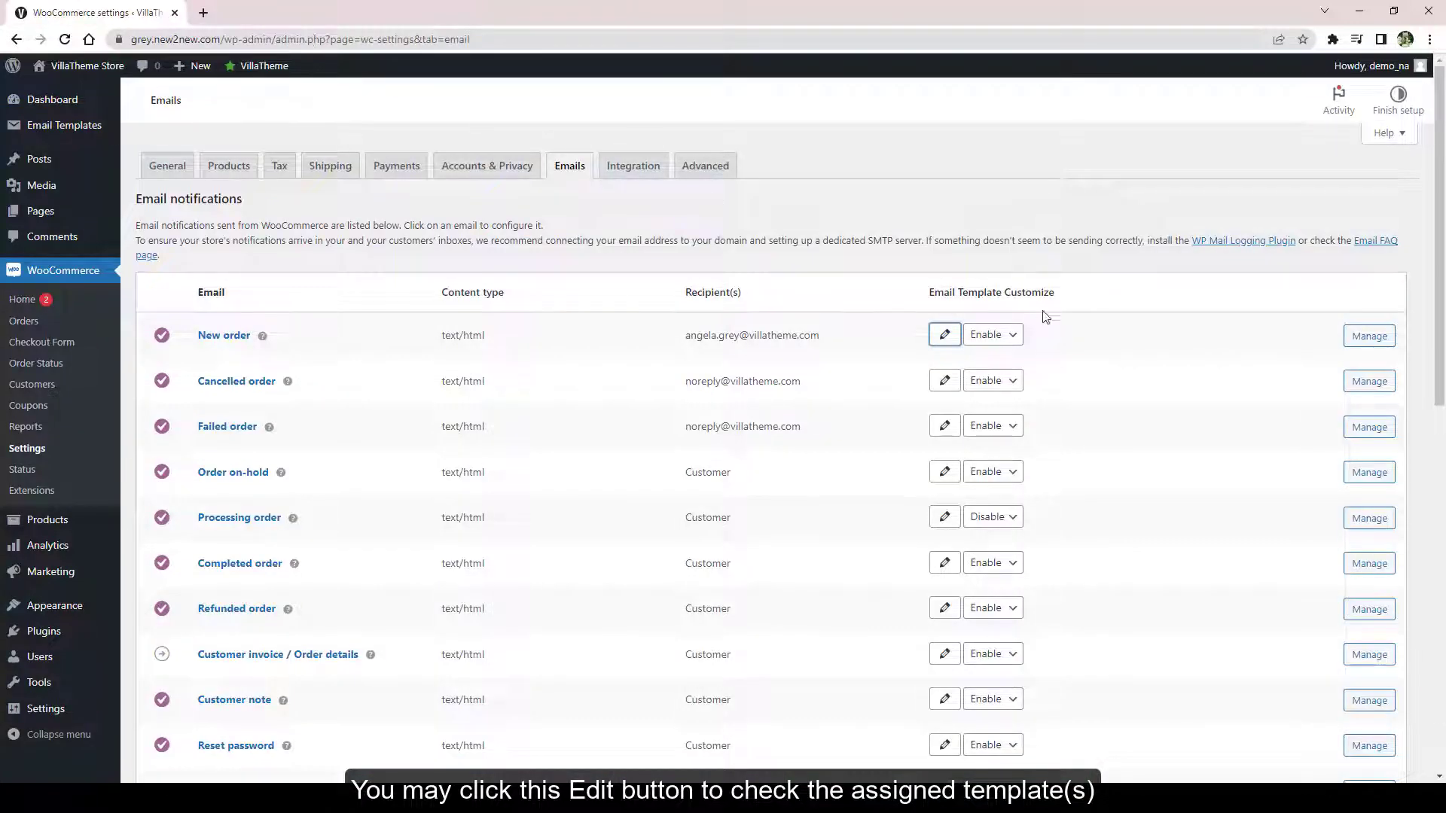
click(1006, 337)
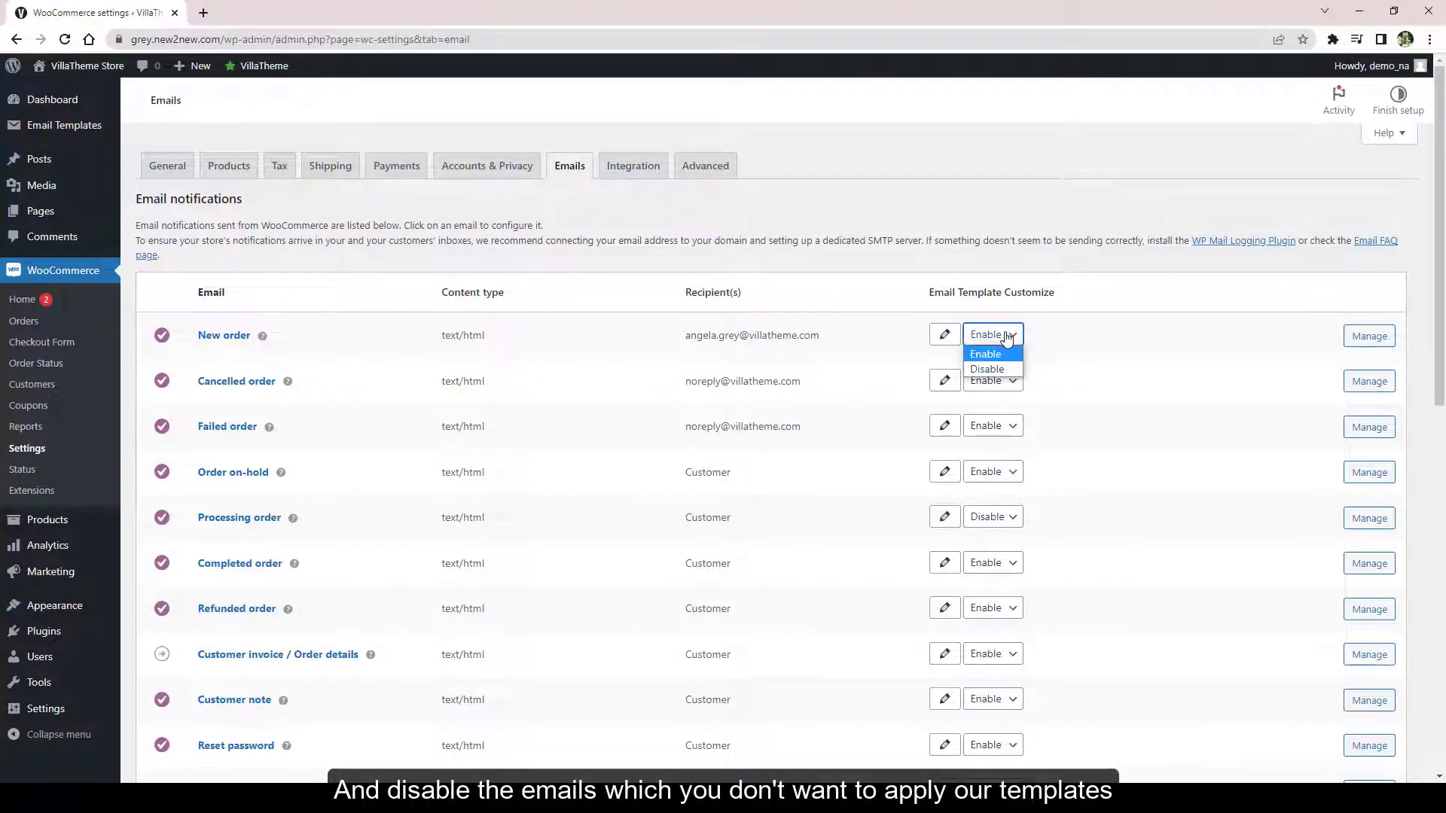
click(987, 369)
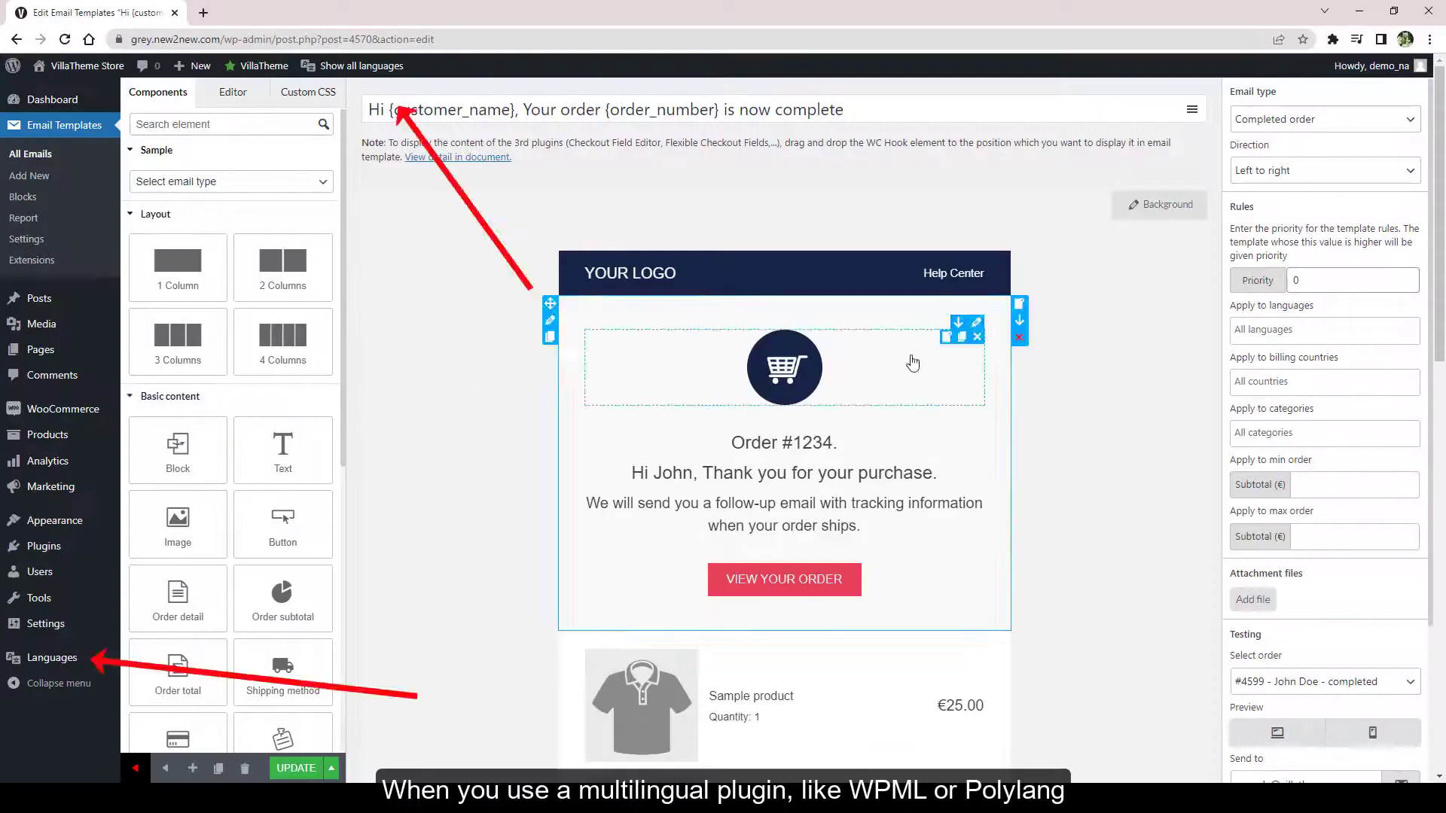
Step: Set the Completed order template's Apply to languages rule to English
mouse_move(54, 667)
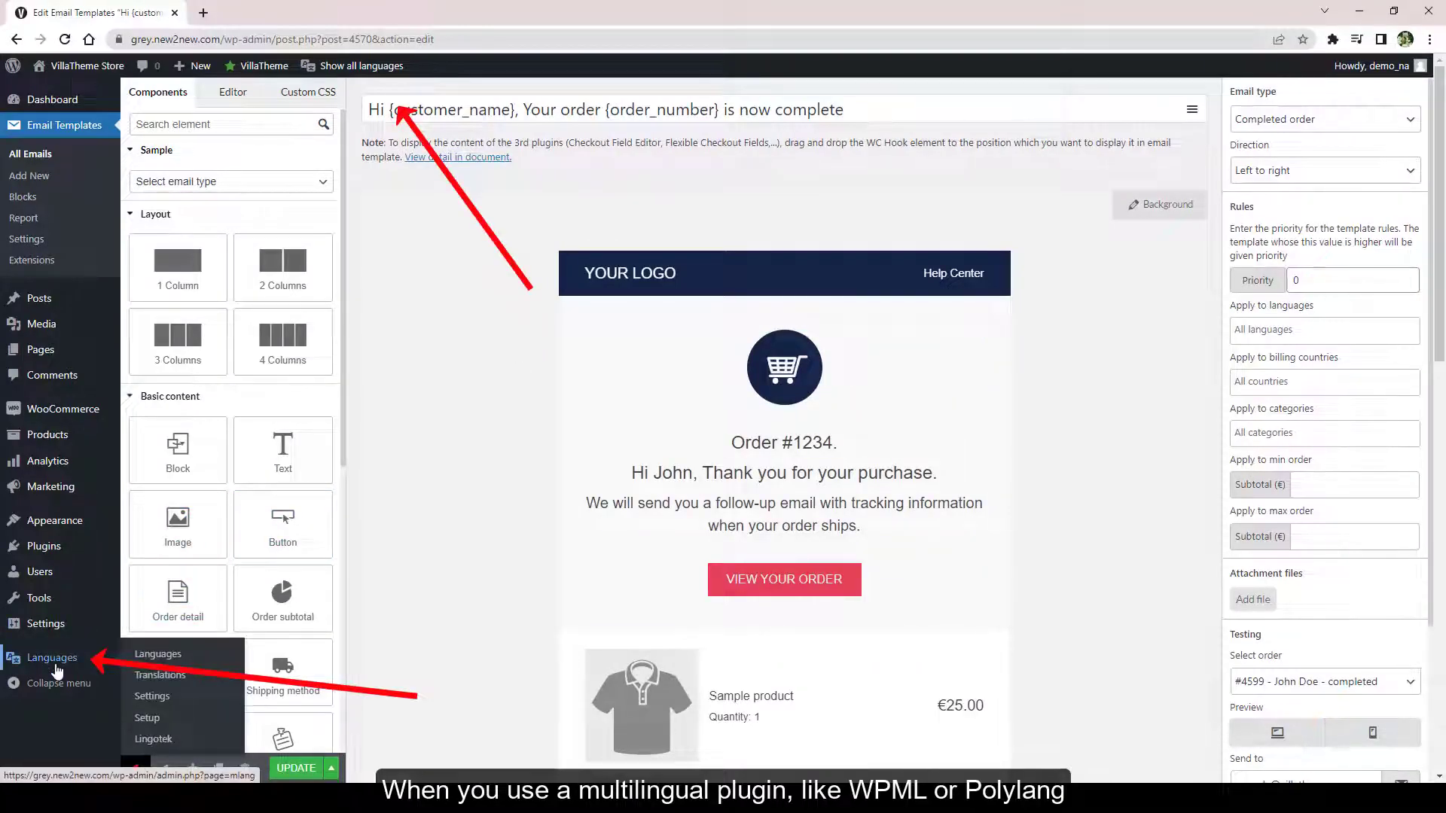
mouse_move(352, 68)
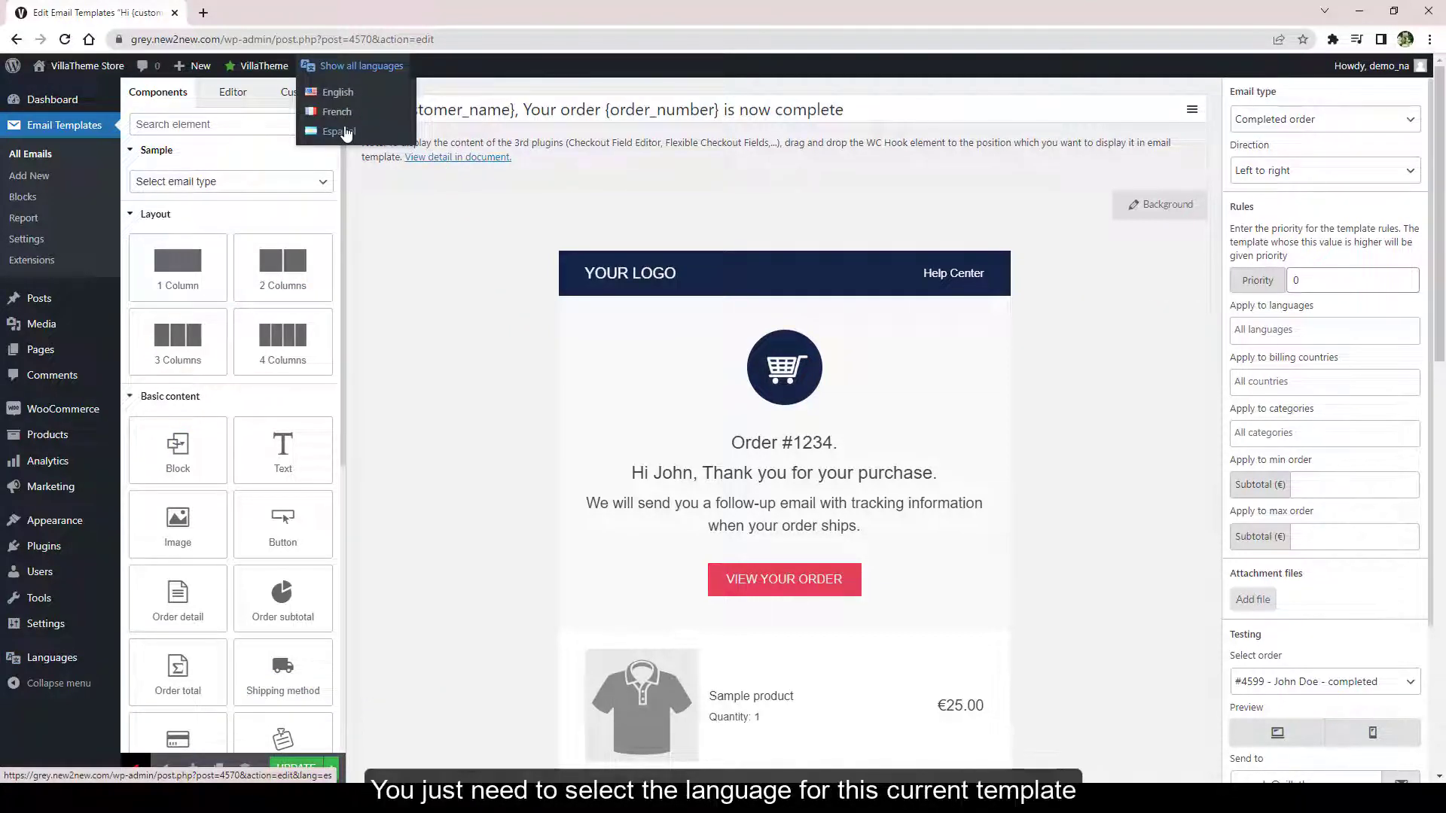
click(1256, 328)
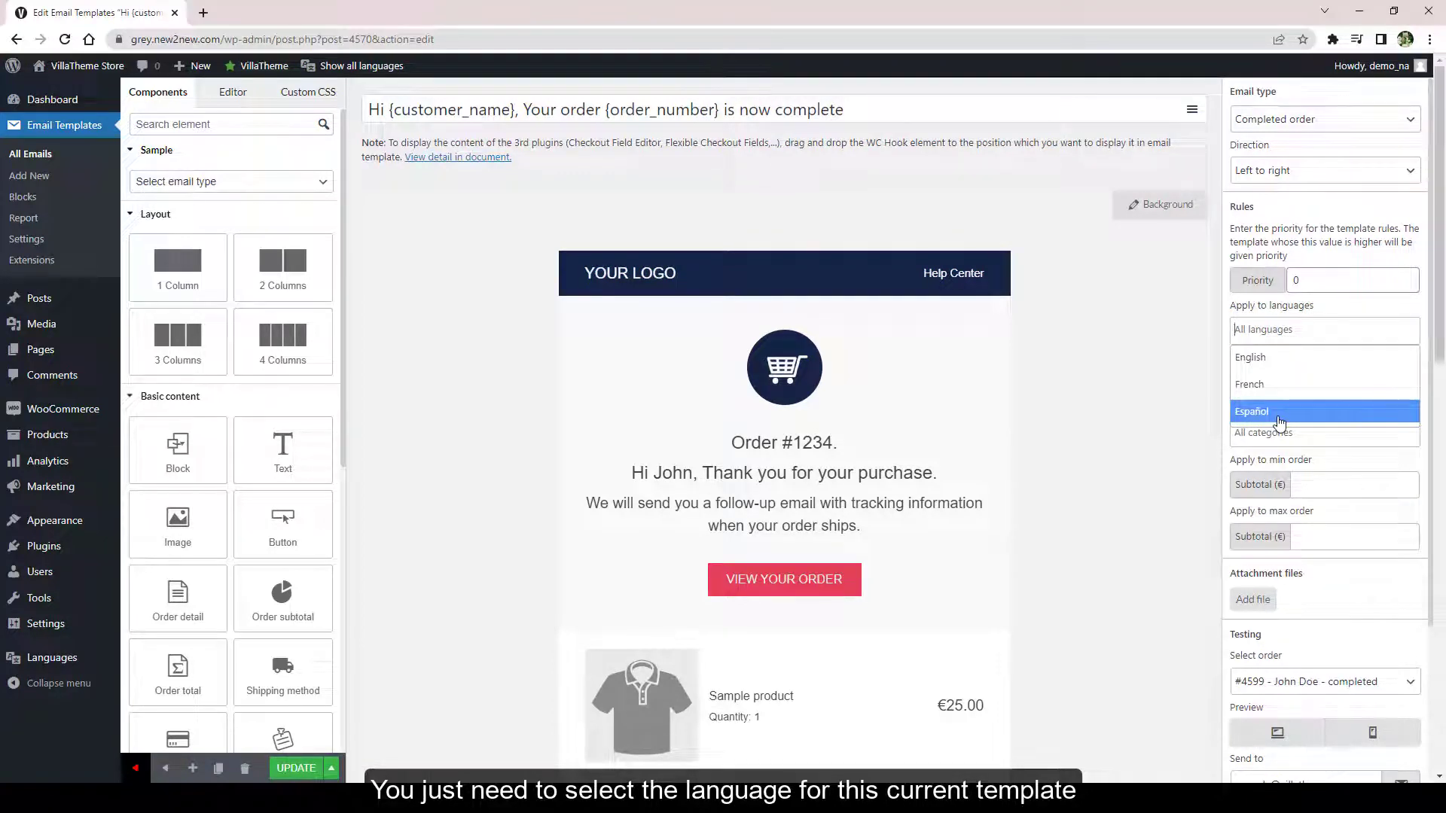
click(1293, 358)
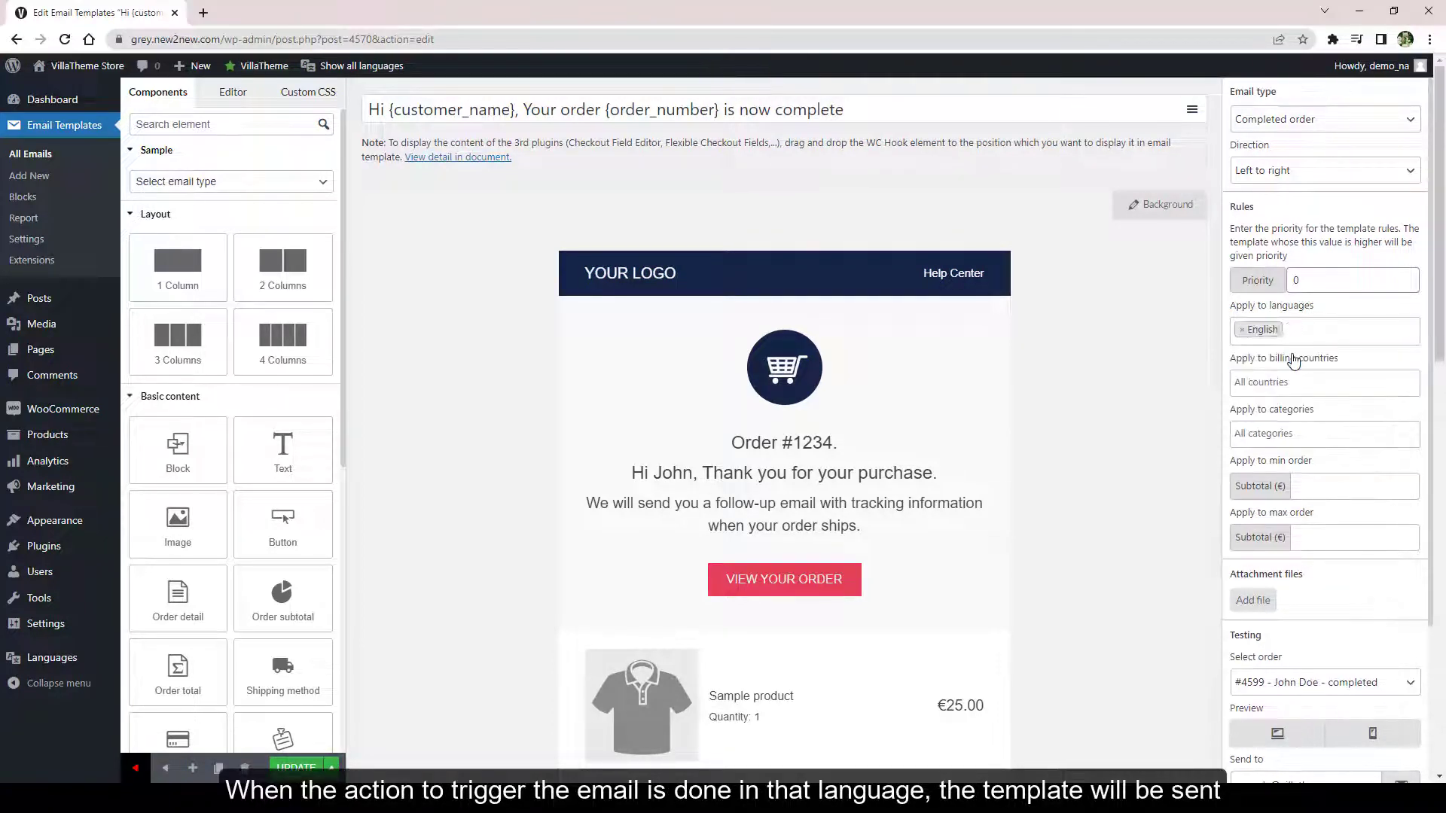